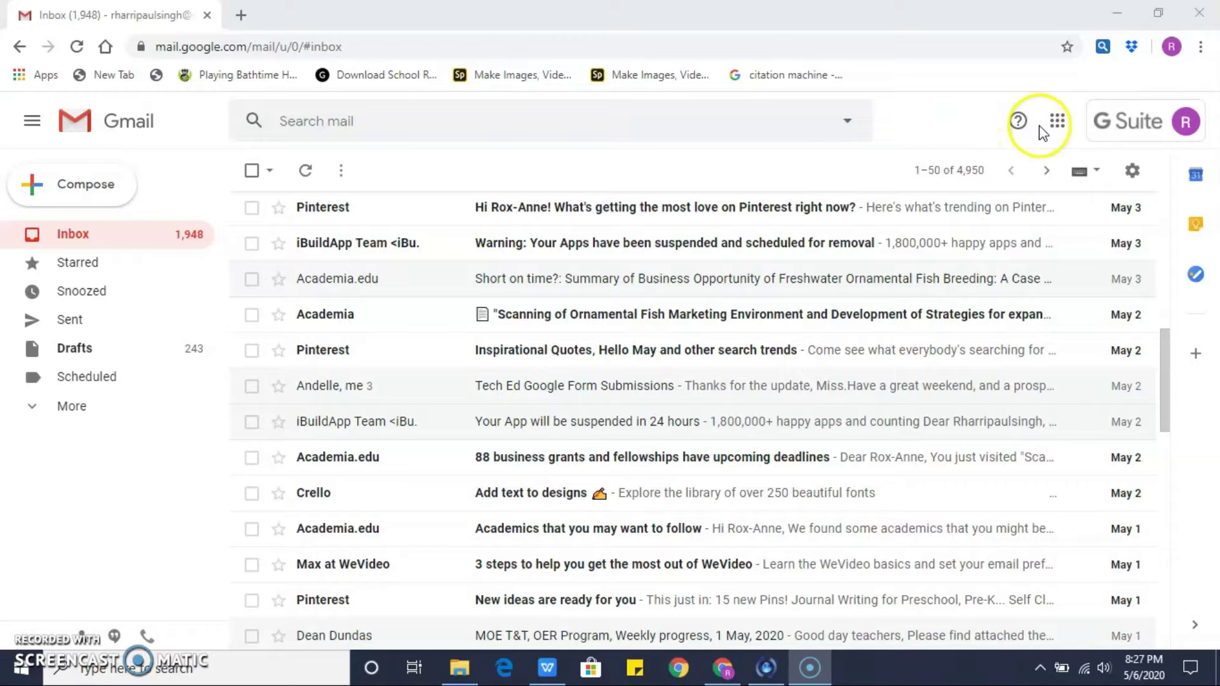
Open Google Forms from the Google apps list in Gmail.
left_click(1058, 127)
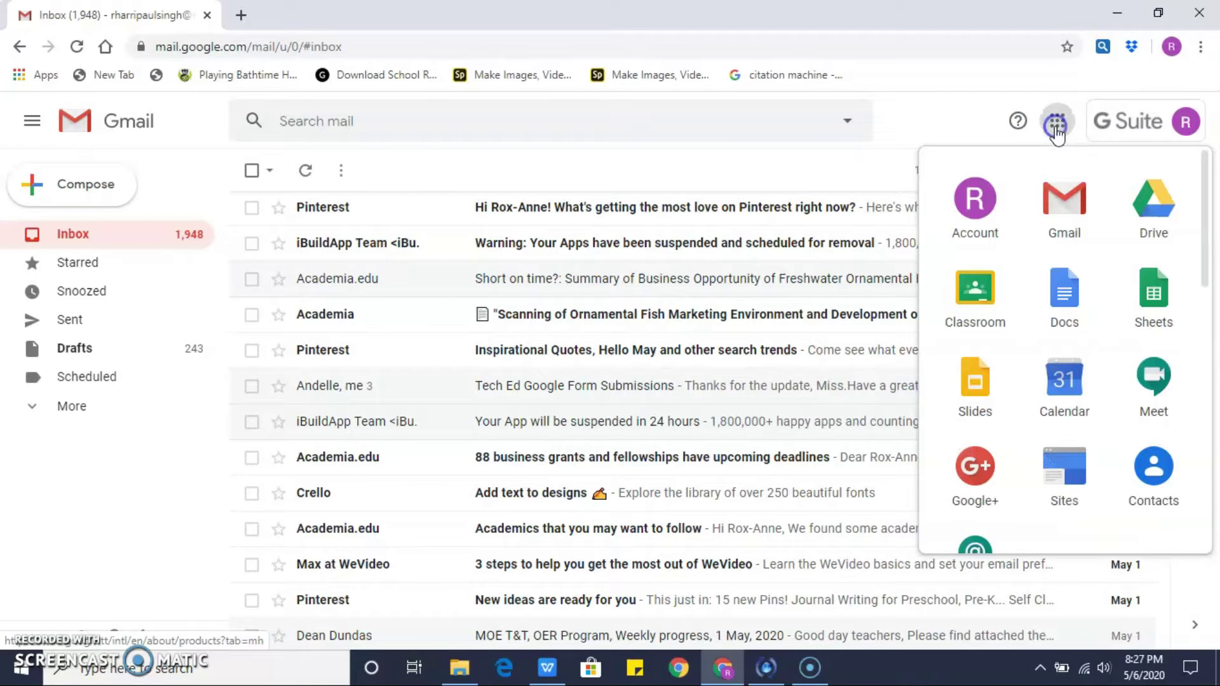
left_click_drag(1207, 286, 1207, 354)
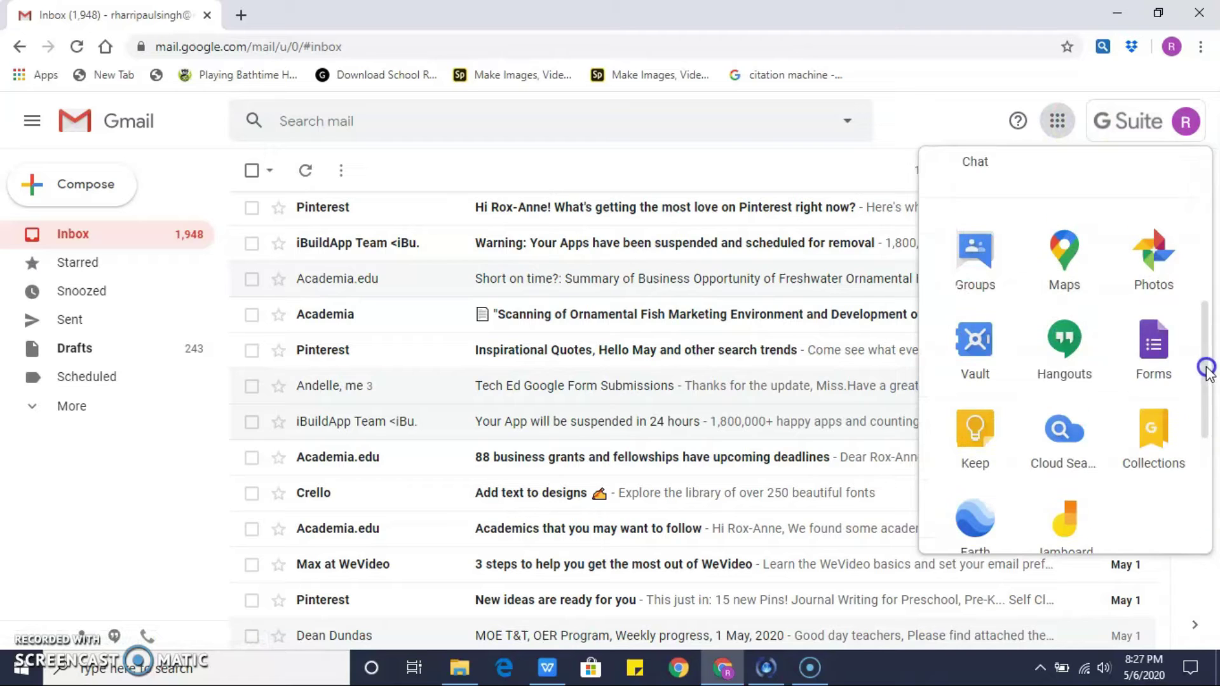
left_click(1156, 358)
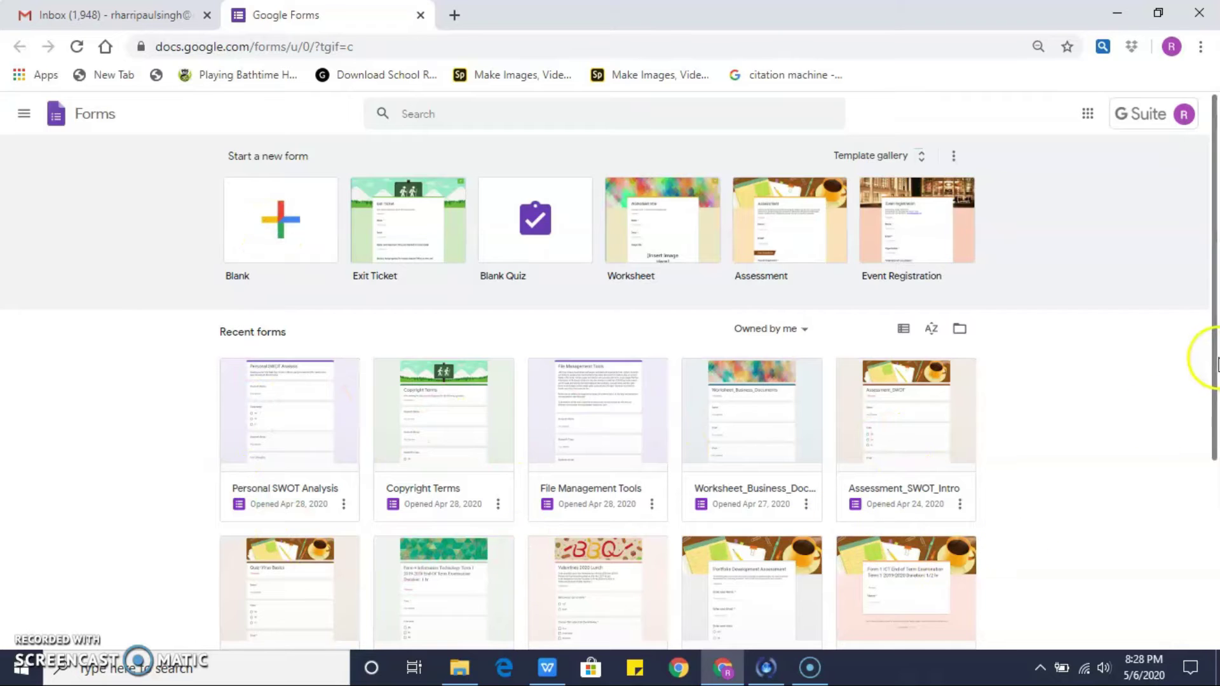
Browse the recent forms, open Assessment_Virus_Basics and examine its title, Name, Class and Email fields and first quiz question.
left_click_drag(1209, 372, 1212, 470)
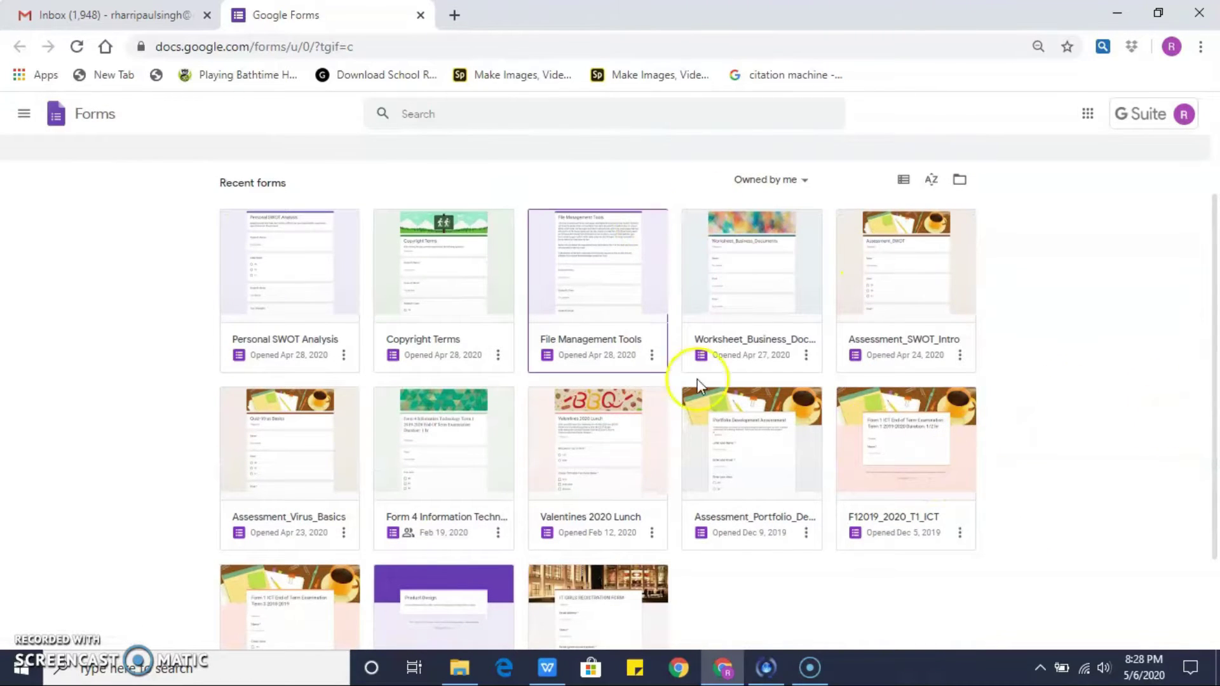
left_click_drag(1214, 415, 1209, 304)
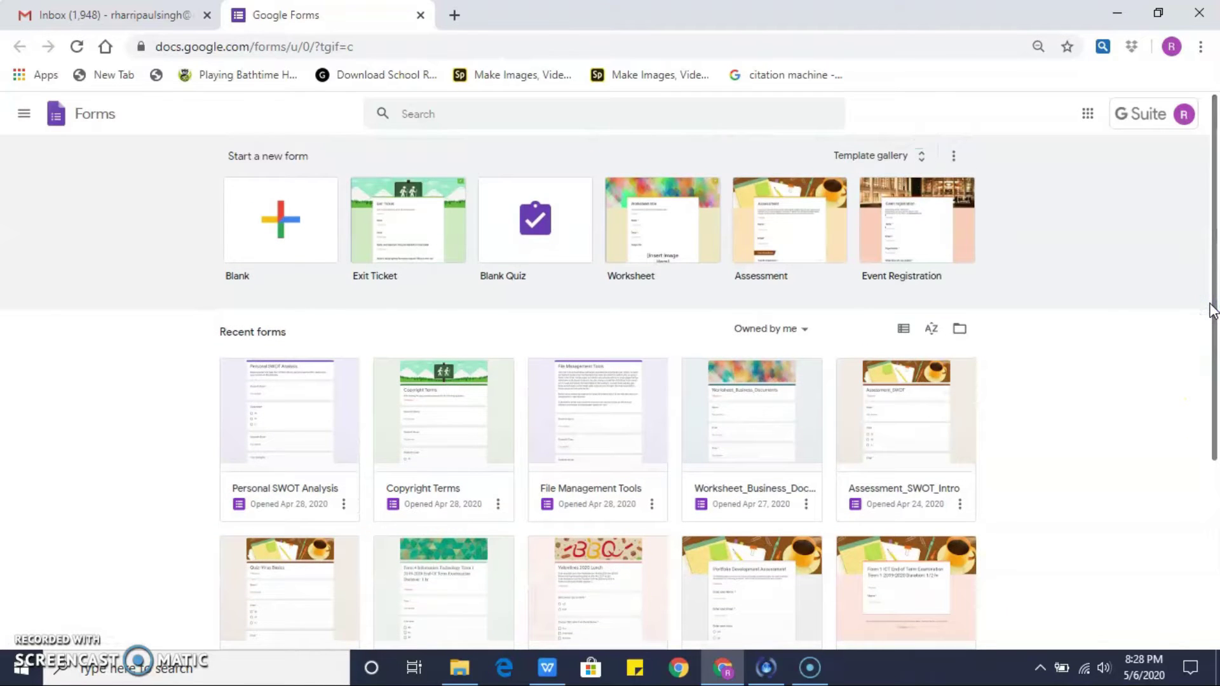
left_click(274, 564)
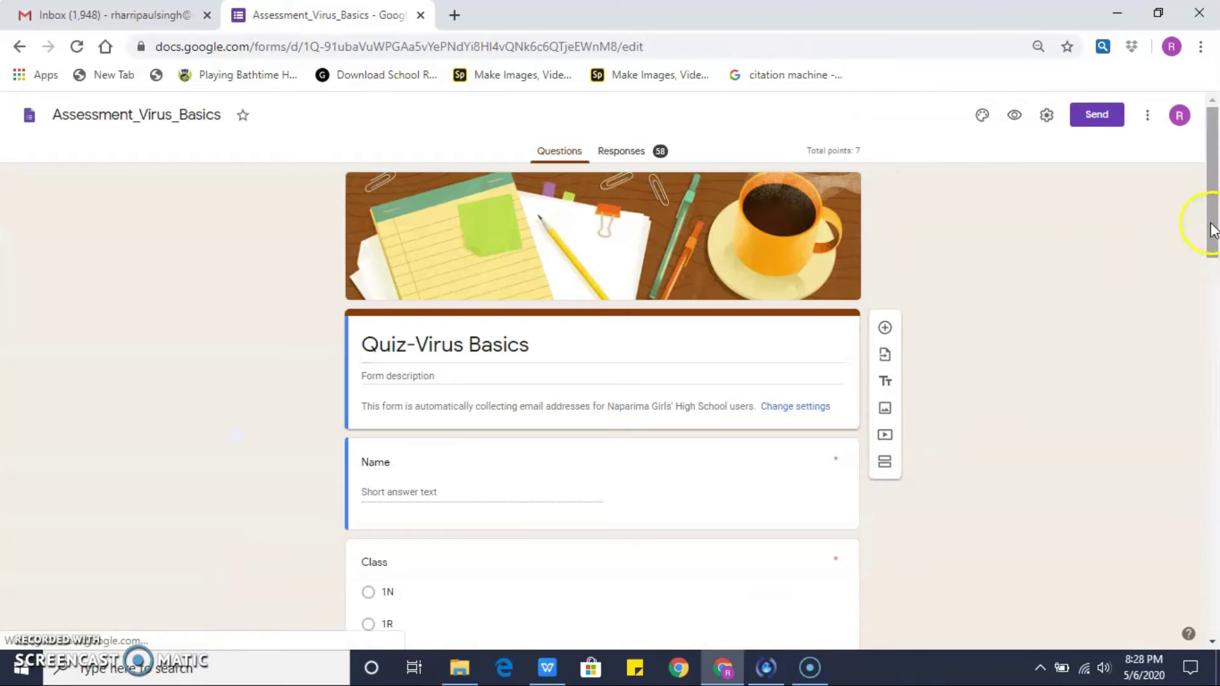
left_click_drag(1215, 229, 1216, 260)
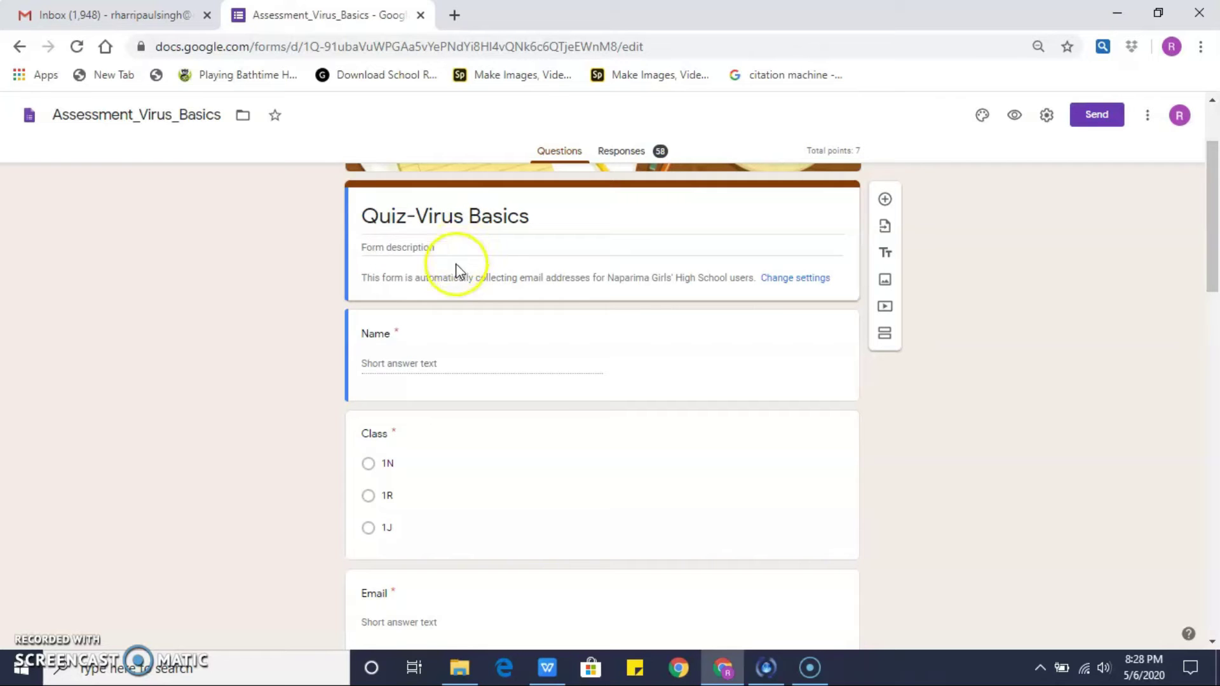
mouse_move(1212, 251)
left_mouse_down()
mouse_move(1214, 507)
mouse_move(1214, 258)
left_mouse_up()
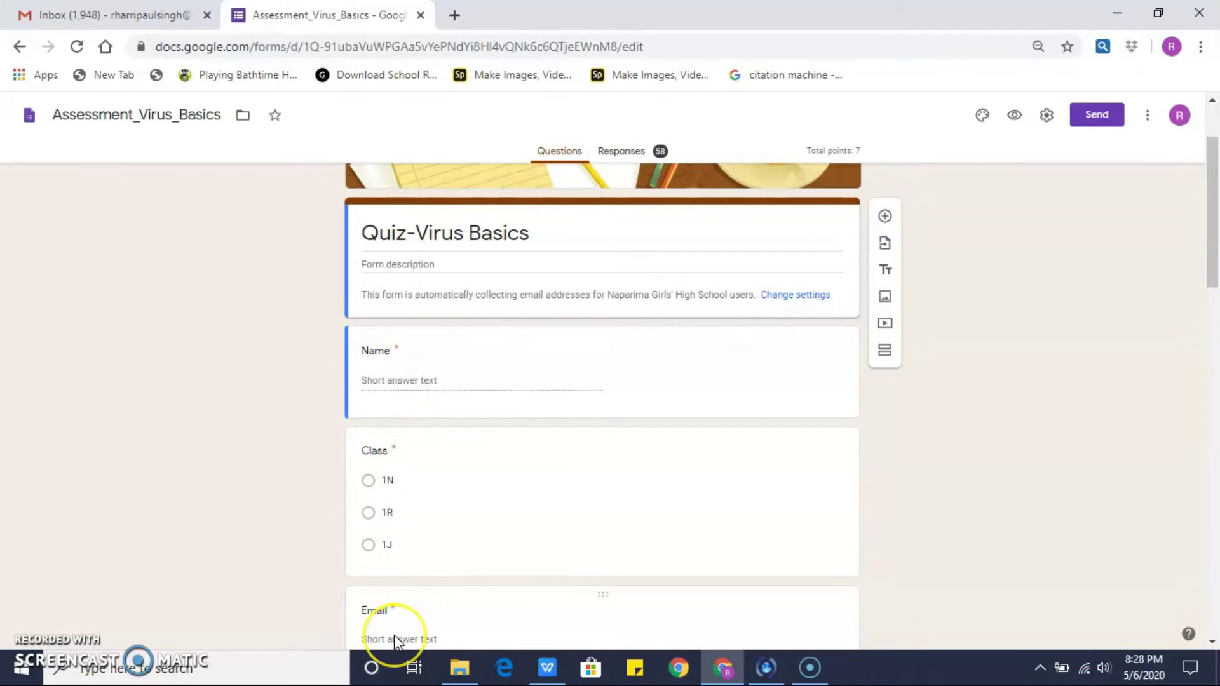
mouse_move(1214, 244)
left_mouse_down()
mouse_move(1215, 286)
mouse_move(1215, 266)
left_mouse_up()
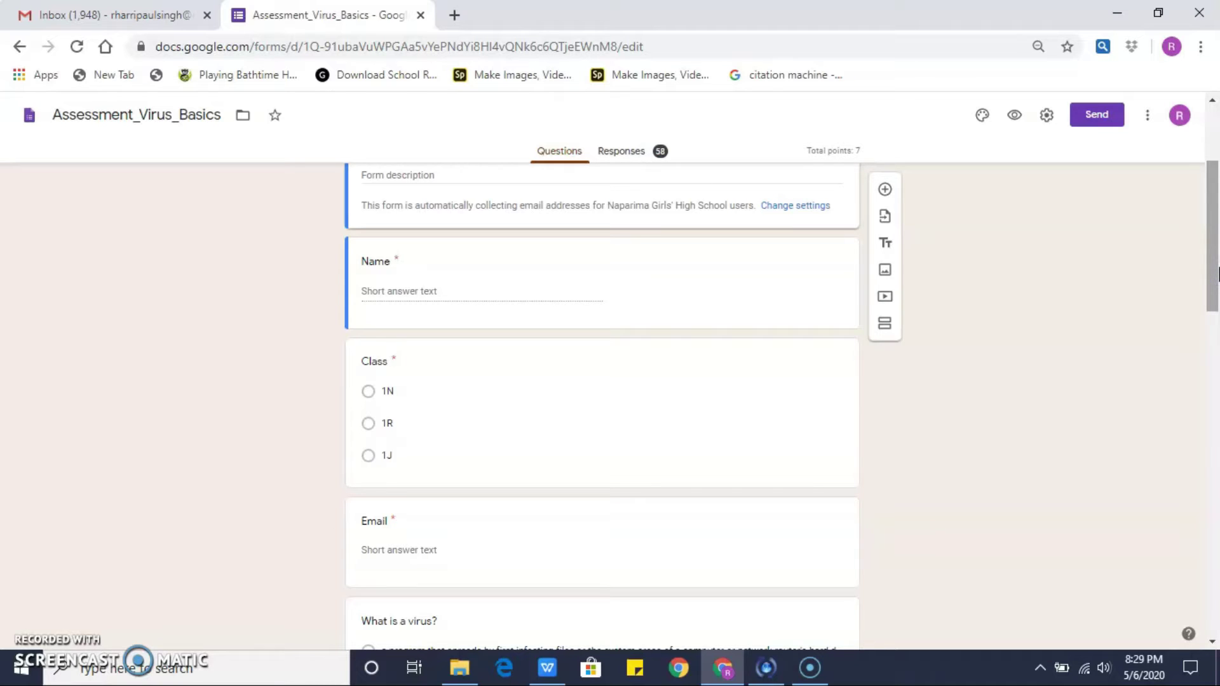
mouse_move(1214, 279)
left_mouse_down()
mouse_move(1210, 196)
mouse_move(1206, 260)
left_mouse_up()
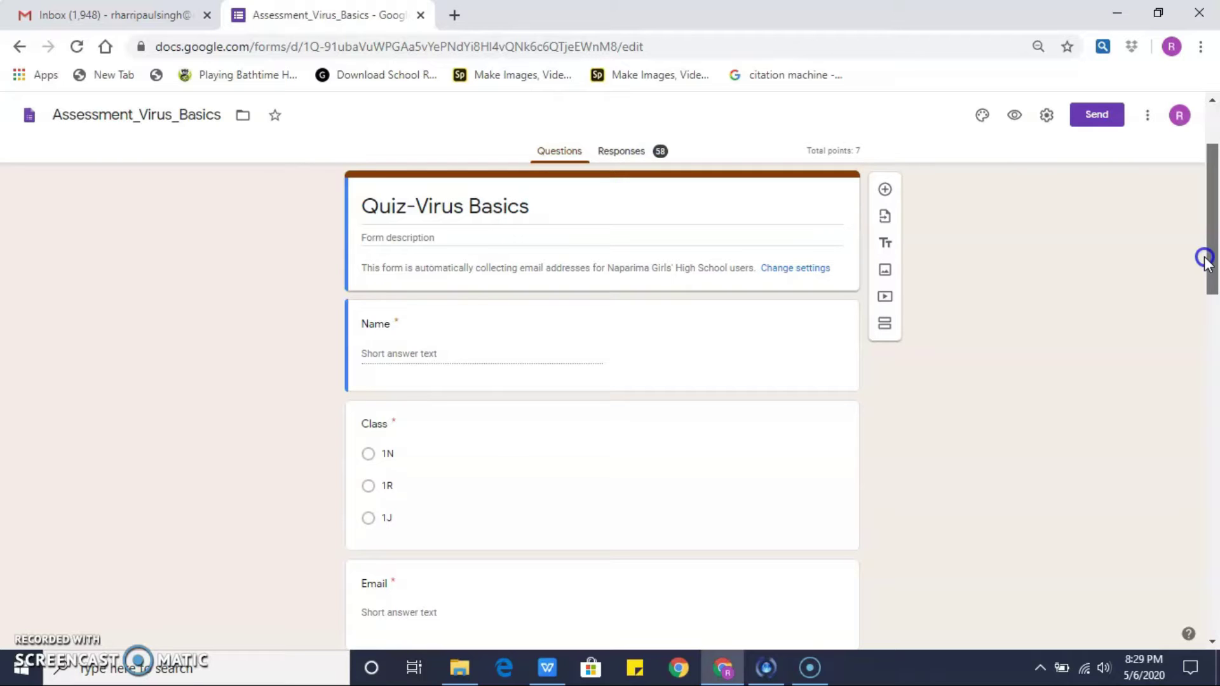
left_click_drag(1206, 261, 1208, 259)
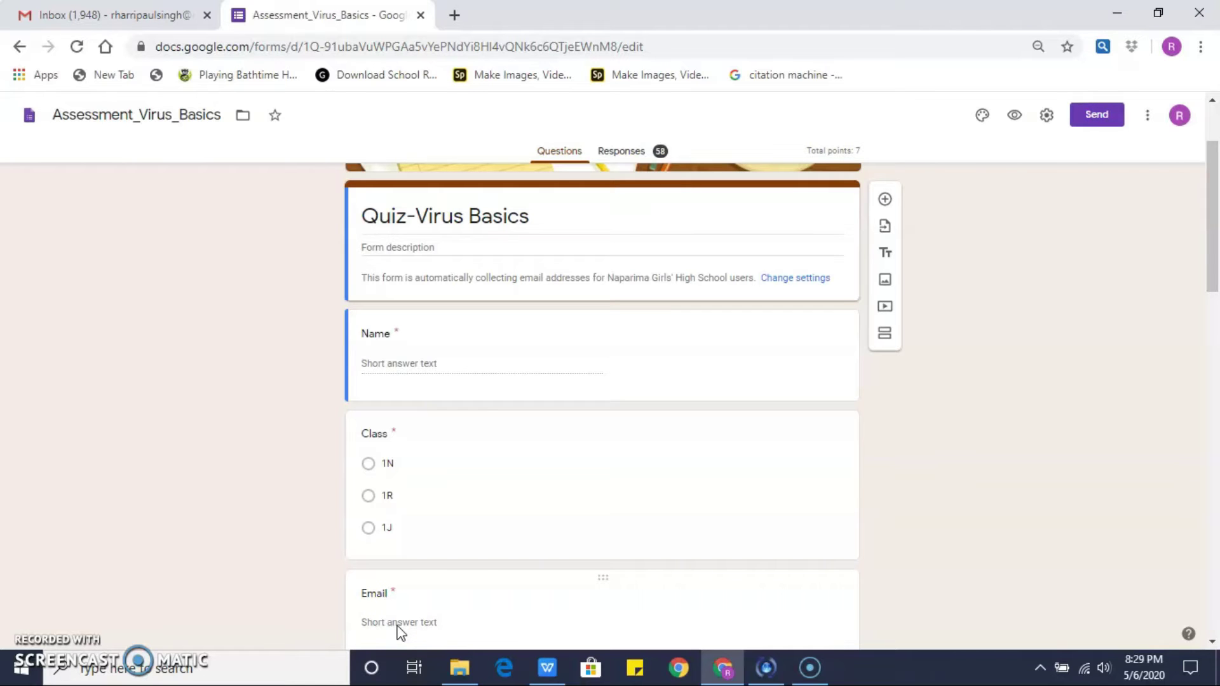
left_click_drag(1209, 232, 1214, 289)
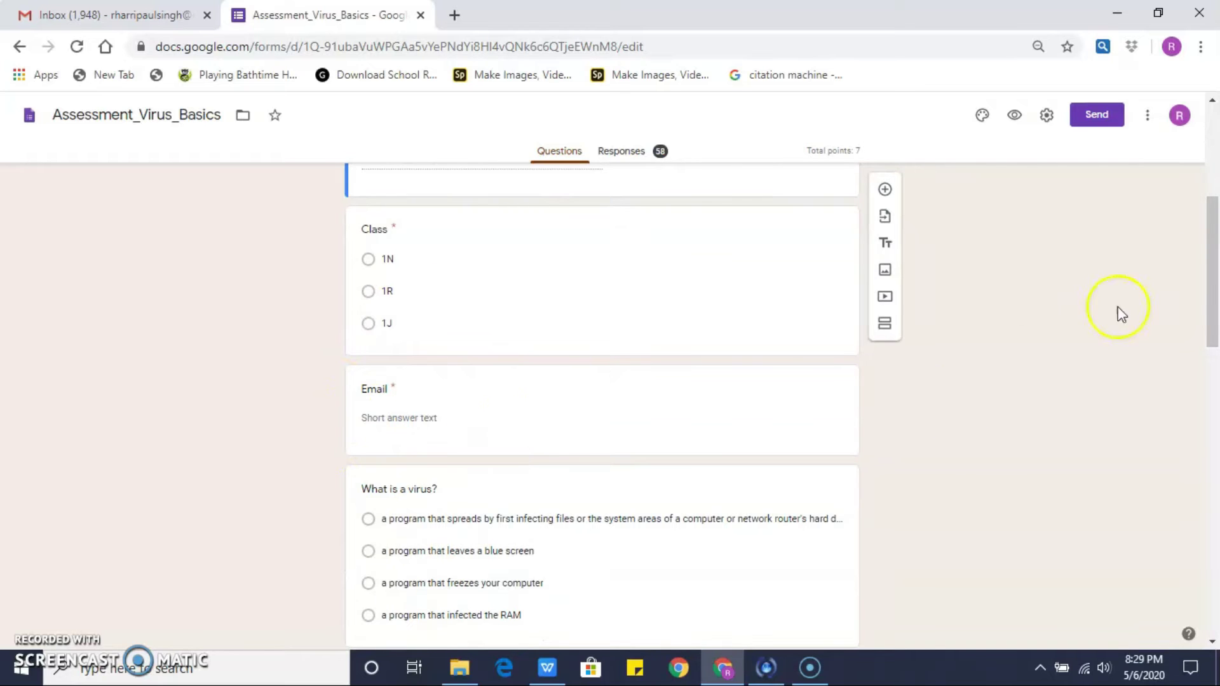
left_click_drag(1214, 305, 1216, 193)
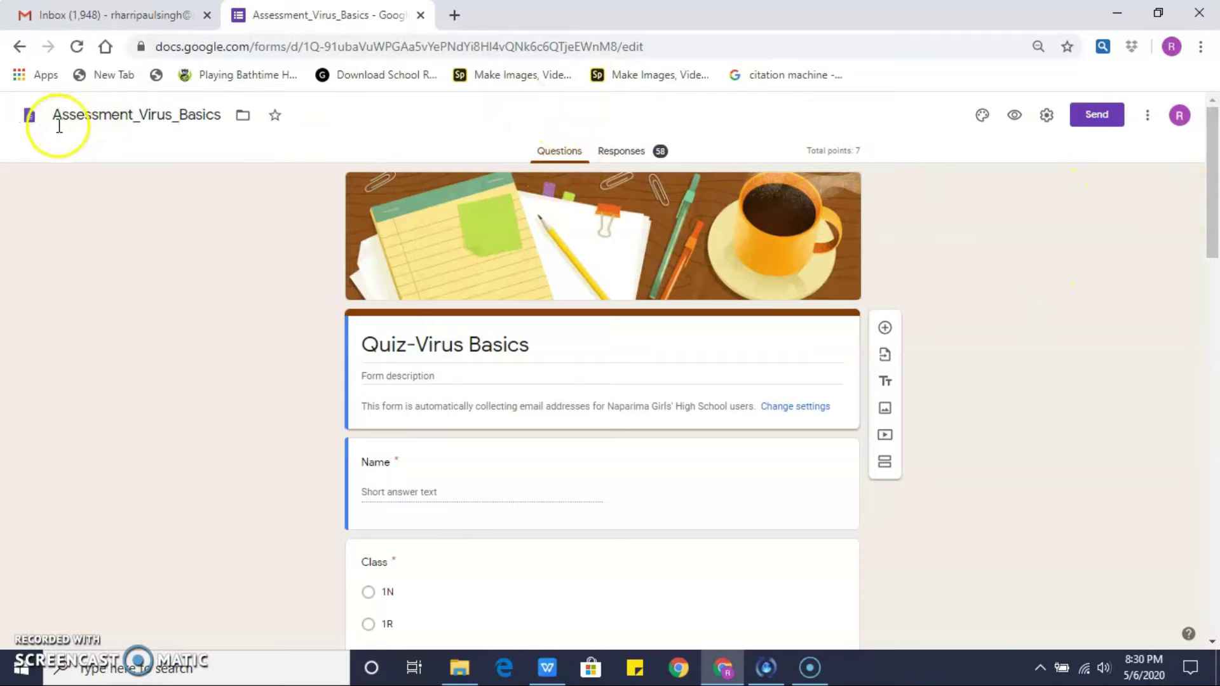
Return to the Forms home page and create a new form from the Blank Quiz template.
left_click(29, 119)
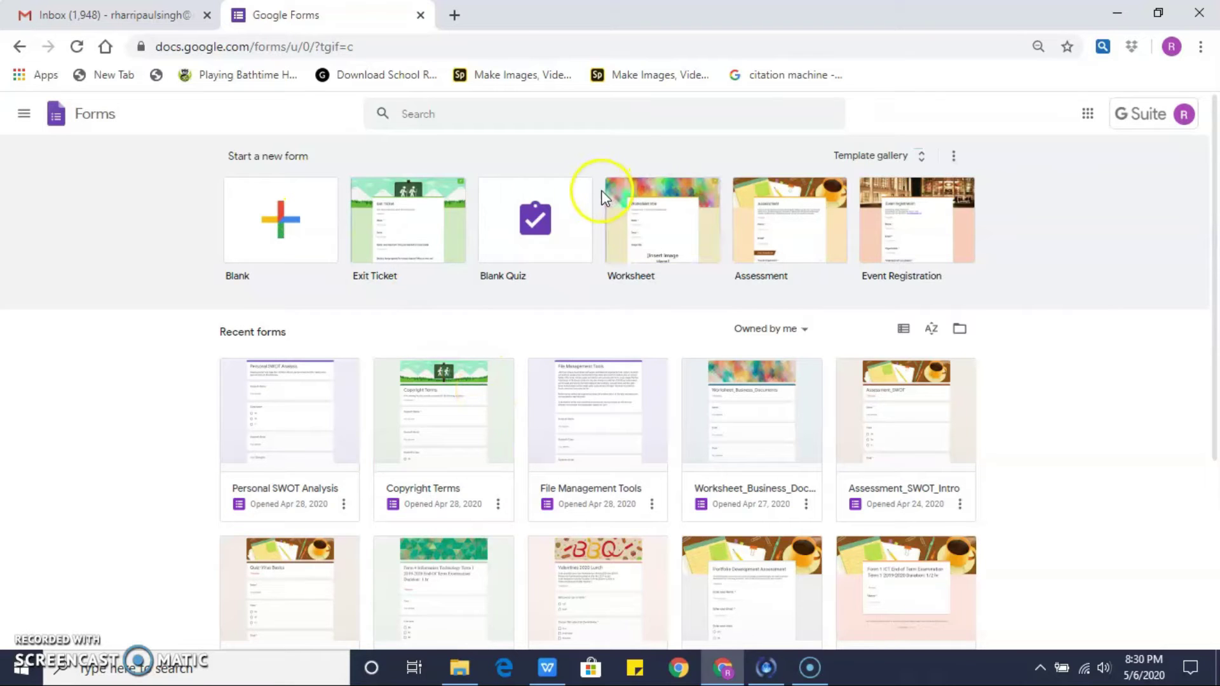
left_click(548, 234)
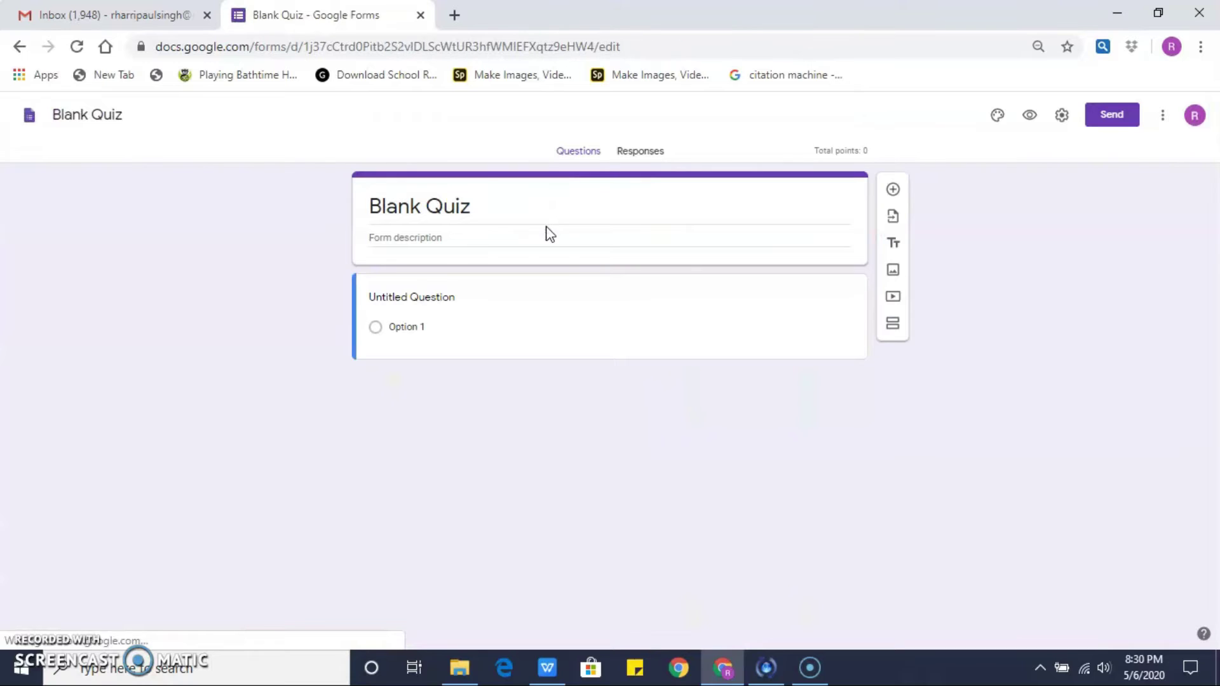
Title the quiz "IT Assessment" and enter the description "The first assessment for the term".
left_click(468, 206)
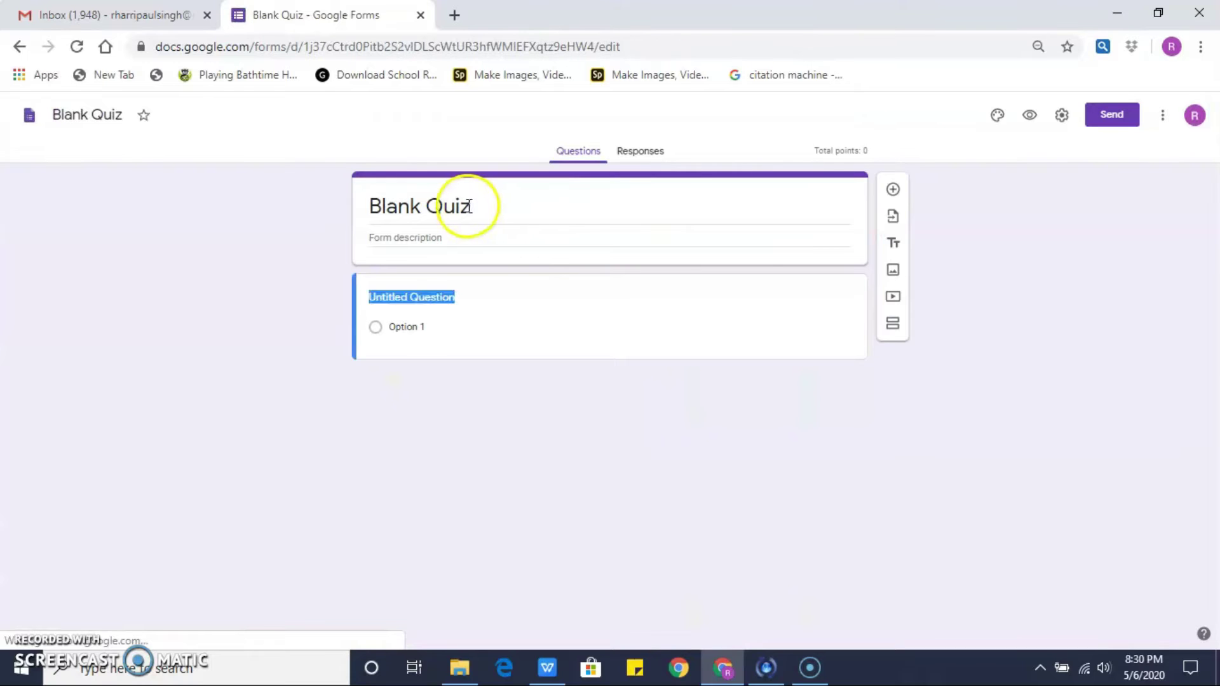
triple_click(468, 205)
key("BackSpace")
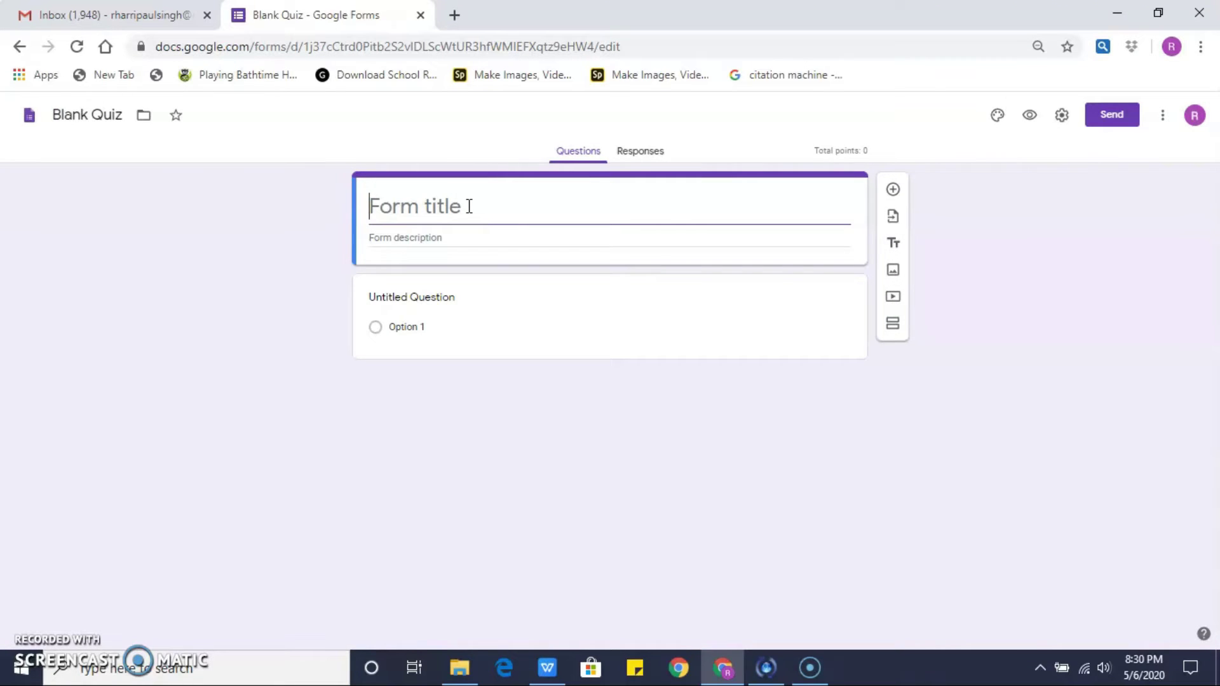
type("IT Assessment")
left_click(491, 236)
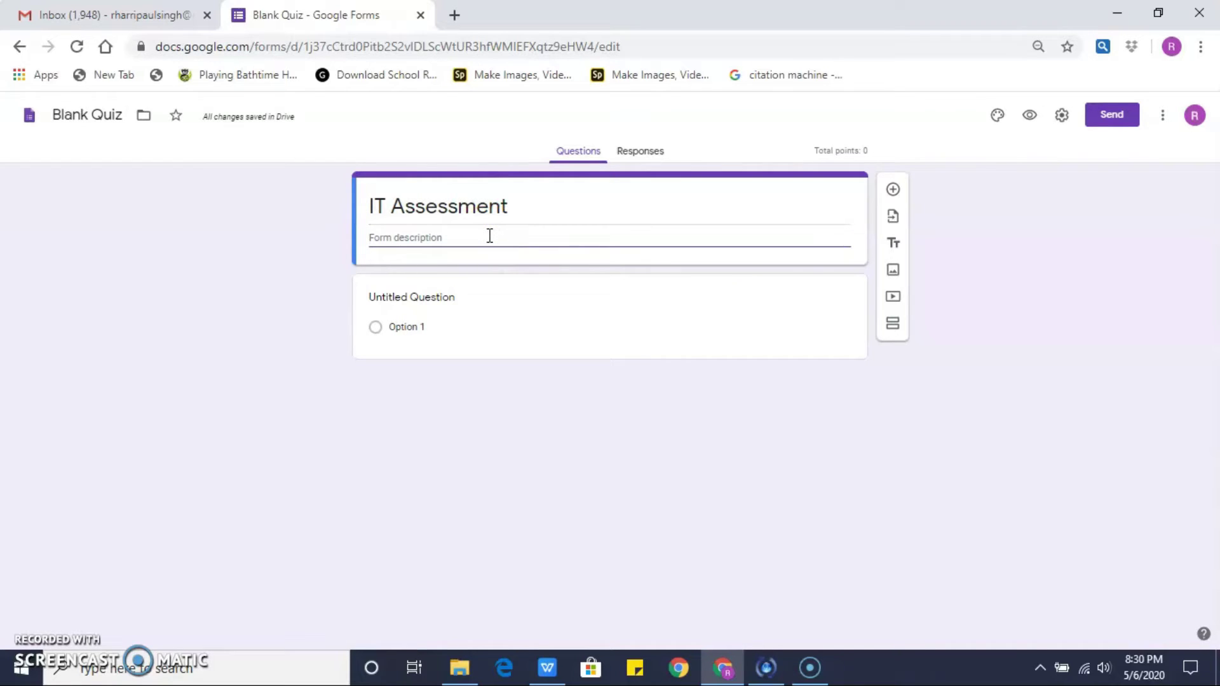
type("The first ")
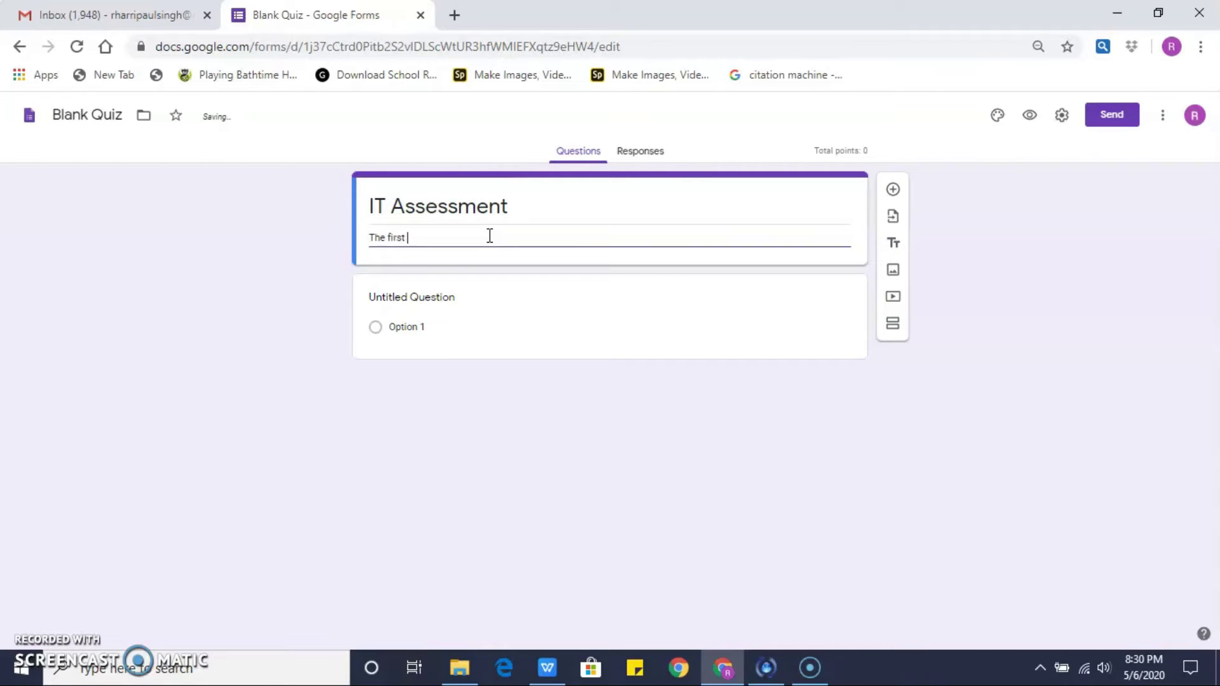
type("assessment f")
Replace the untitled question's text with "Name" and set its answer type to Short answer.
left_click(436, 295)
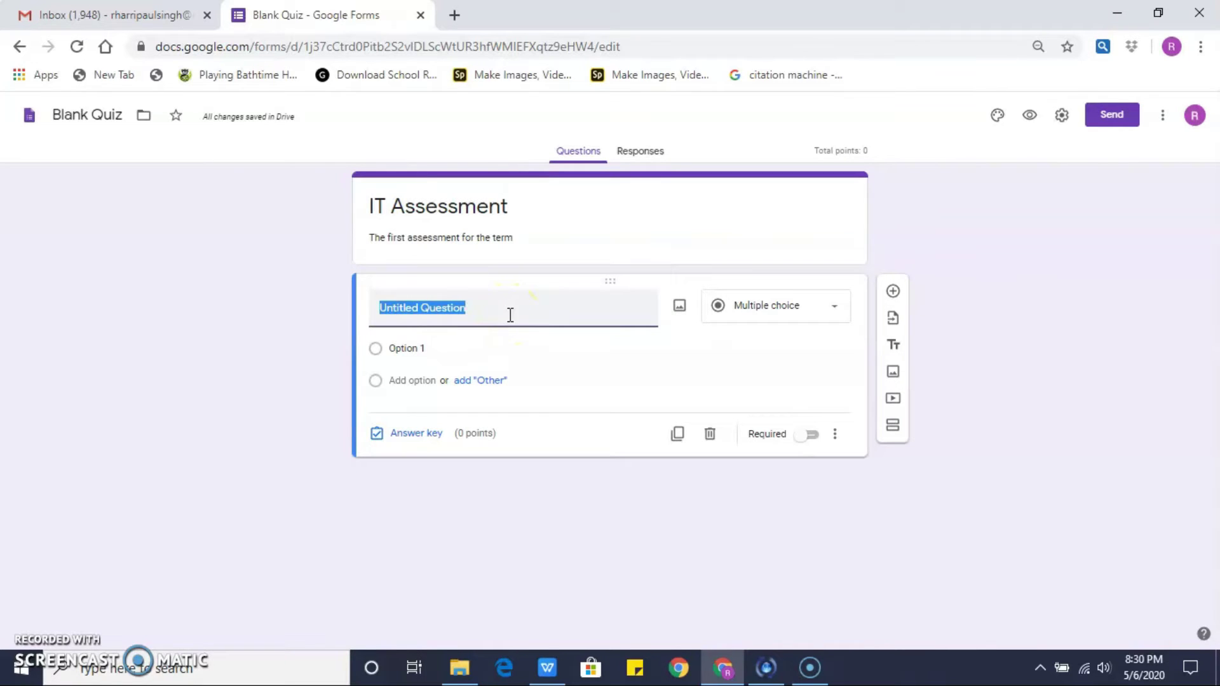
key("BackSpace")
type("Name")
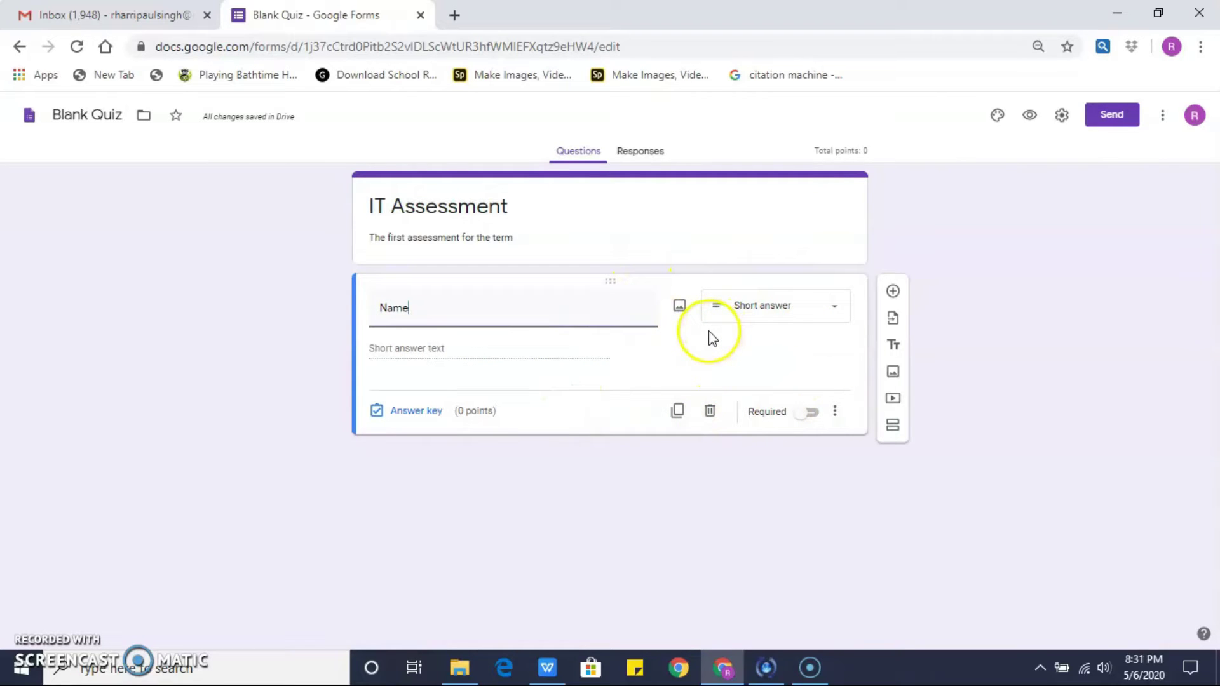
left_click(801, 318)
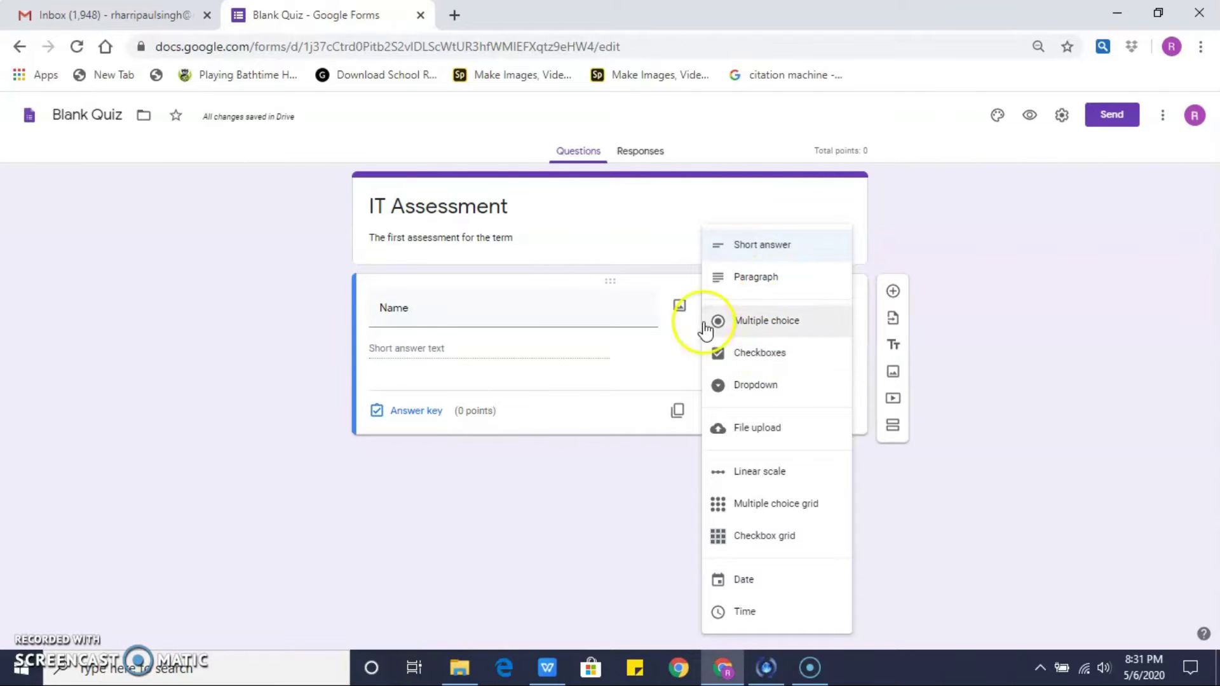
left_click(771, 251)
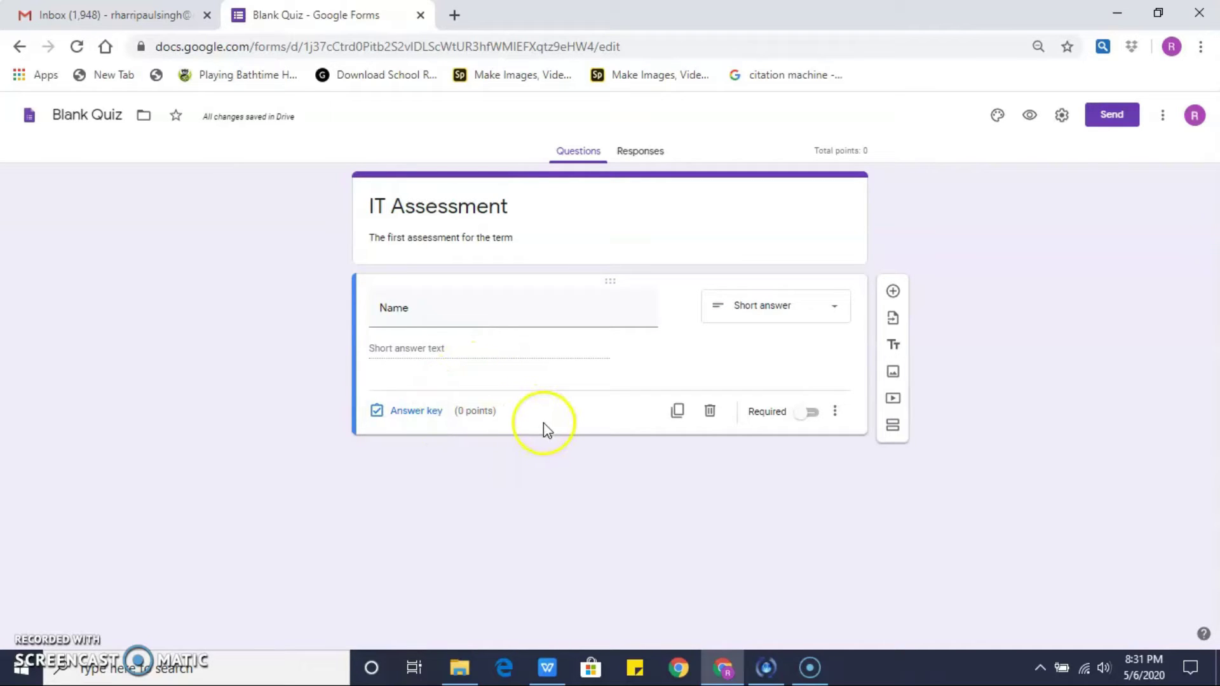
Make the Name question required.
left_click(797, 416)
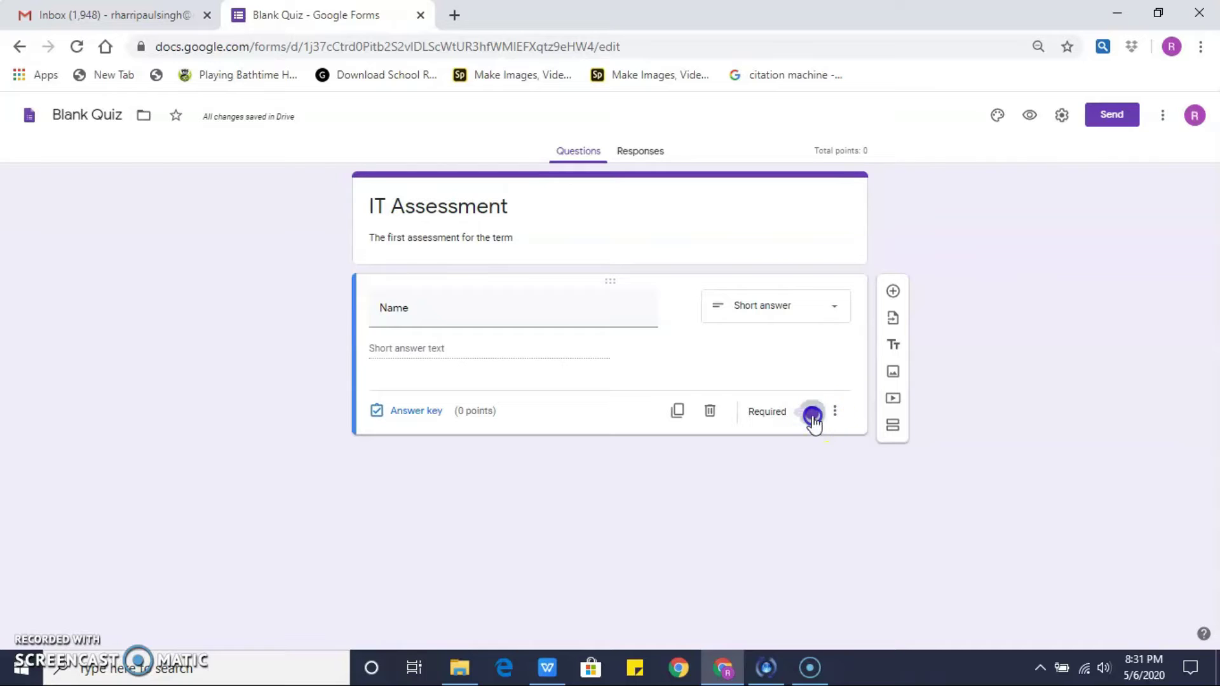
left_click(816, 417)
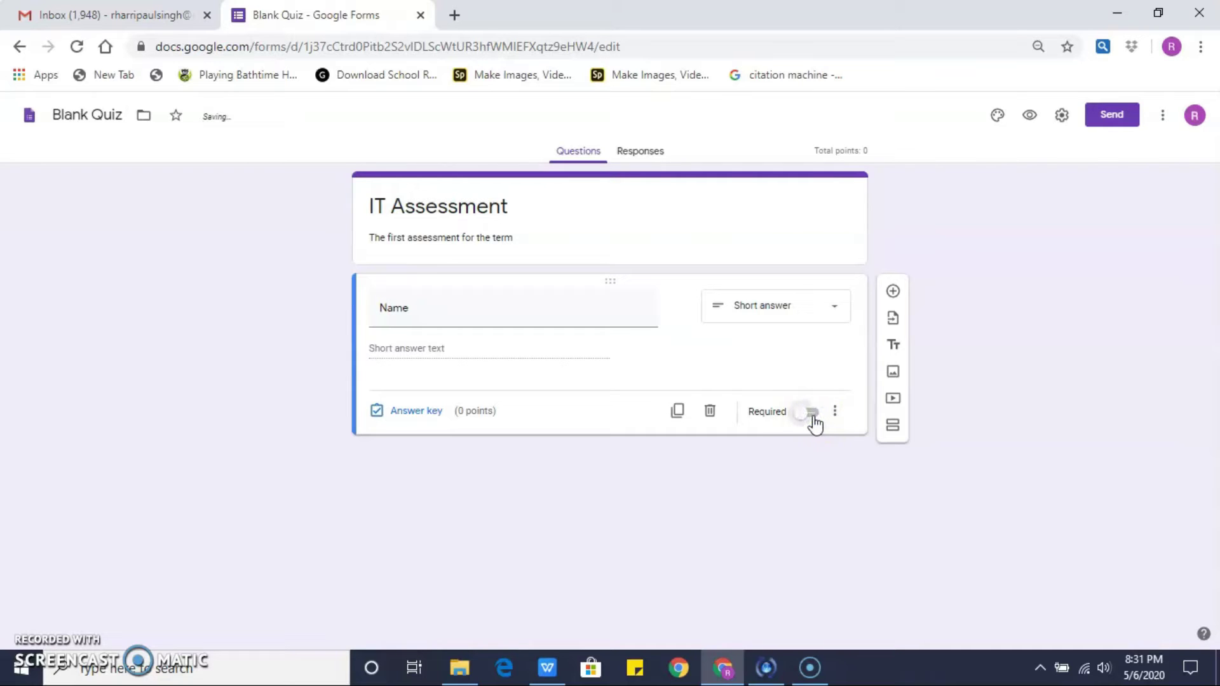
left_click(853, 411)
left_click(812, 414)
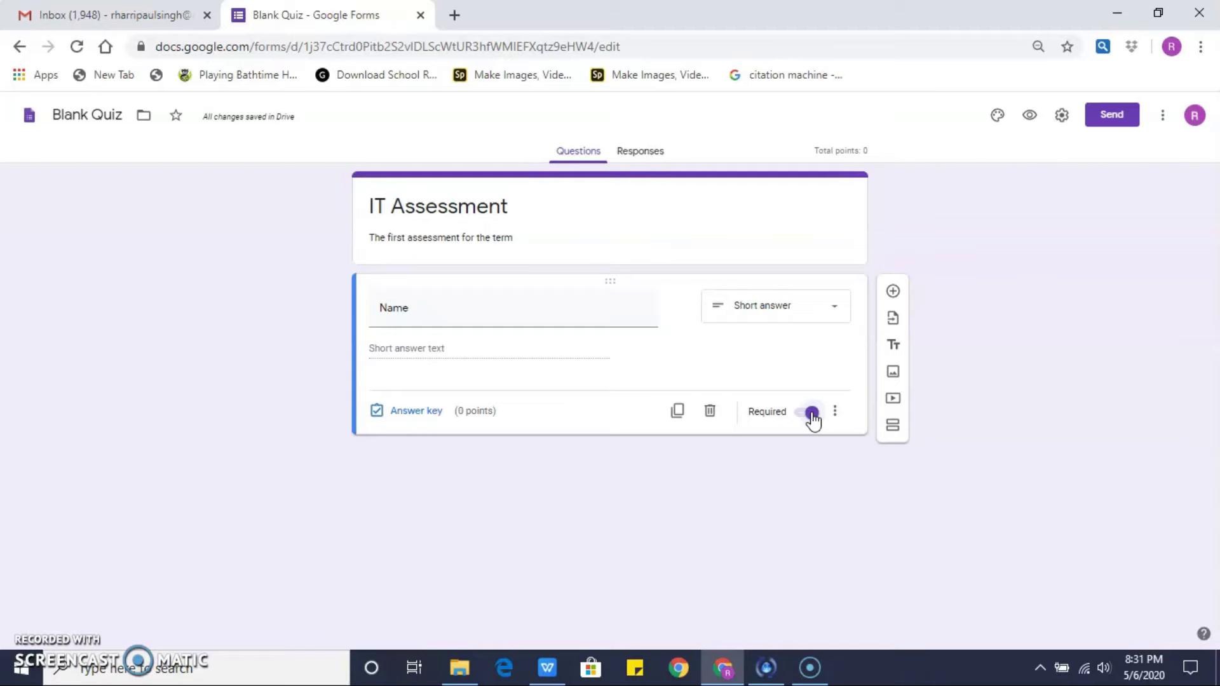
left_click(413, 350)
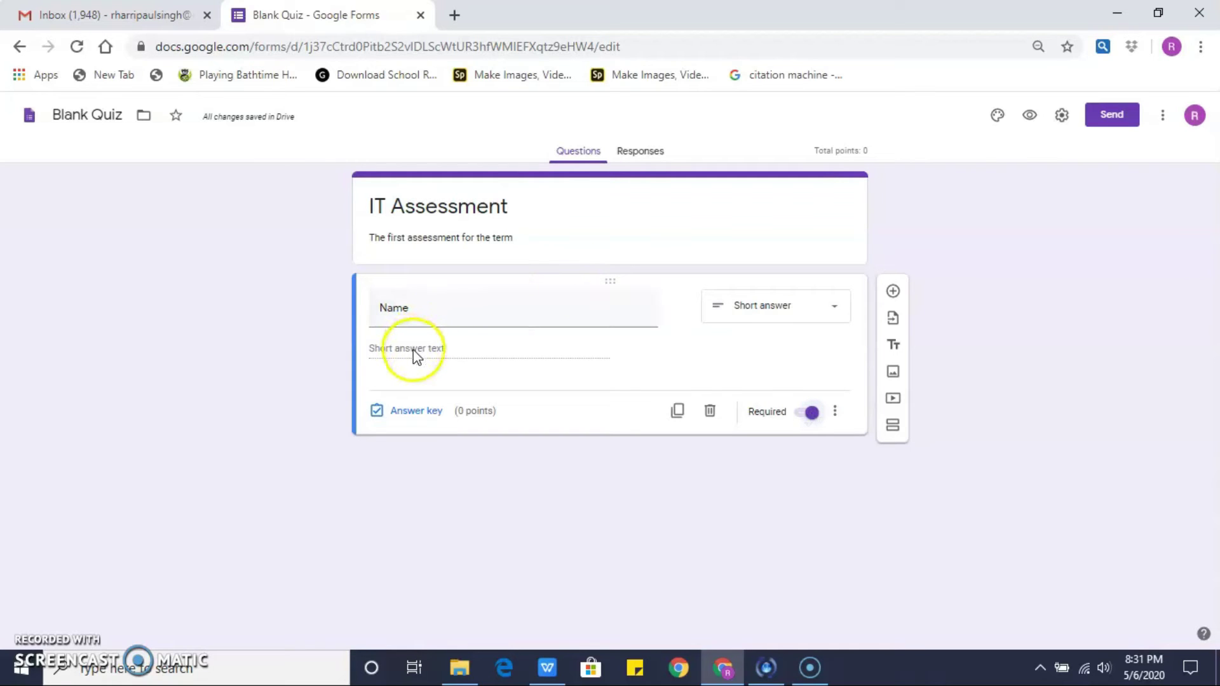
Add a multiple-choice question titled "Class:" below the Name question.
left_click(894, 293)
left_click(435, 405)
type("Class:")
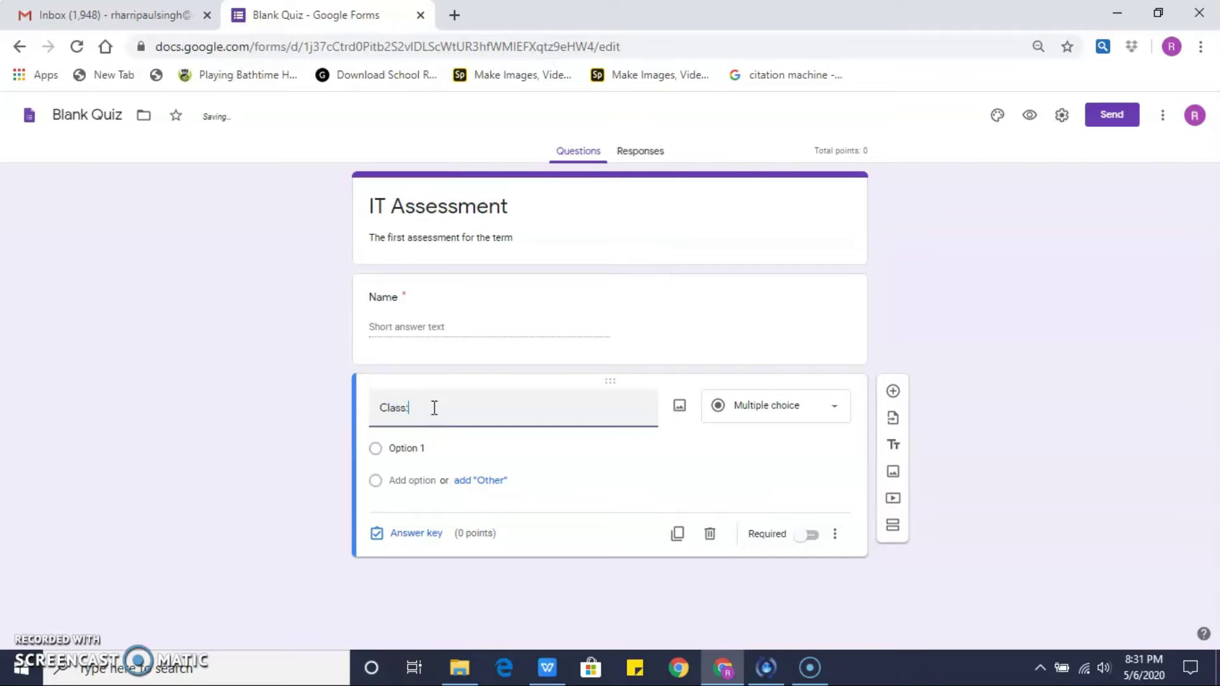
Enter the answer options 1N, 1R and 1J for the Class question and make the question required.
left_click(407, 447)
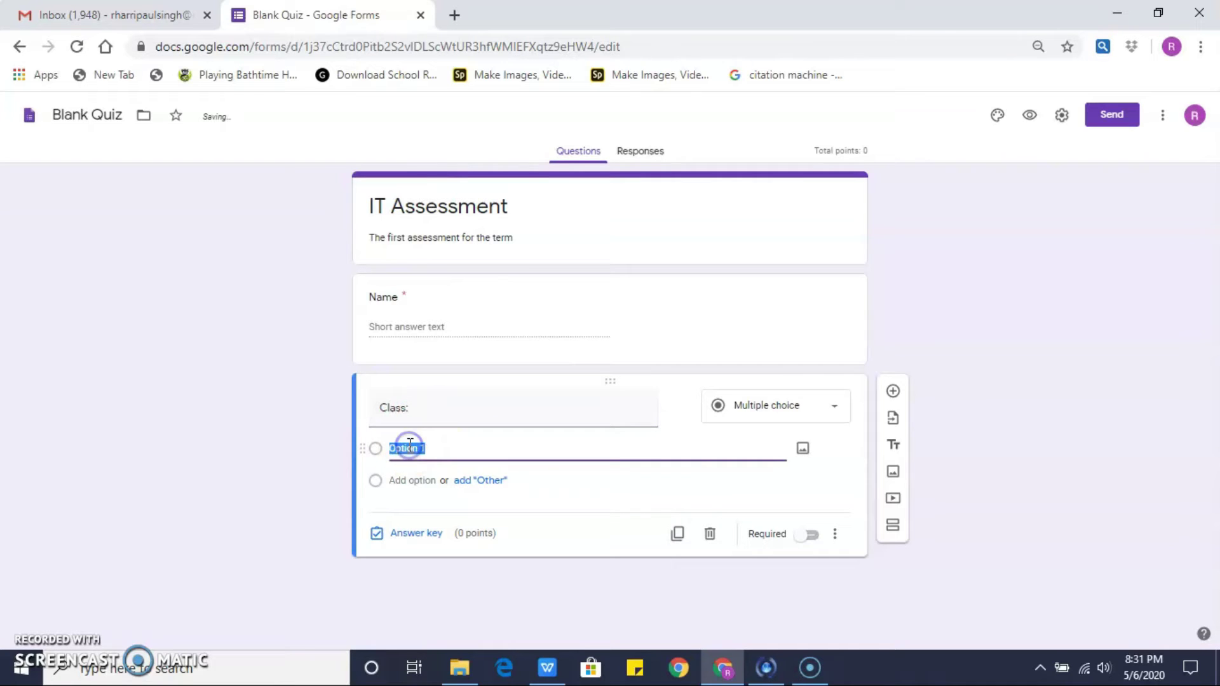
type("iN")
type("N")
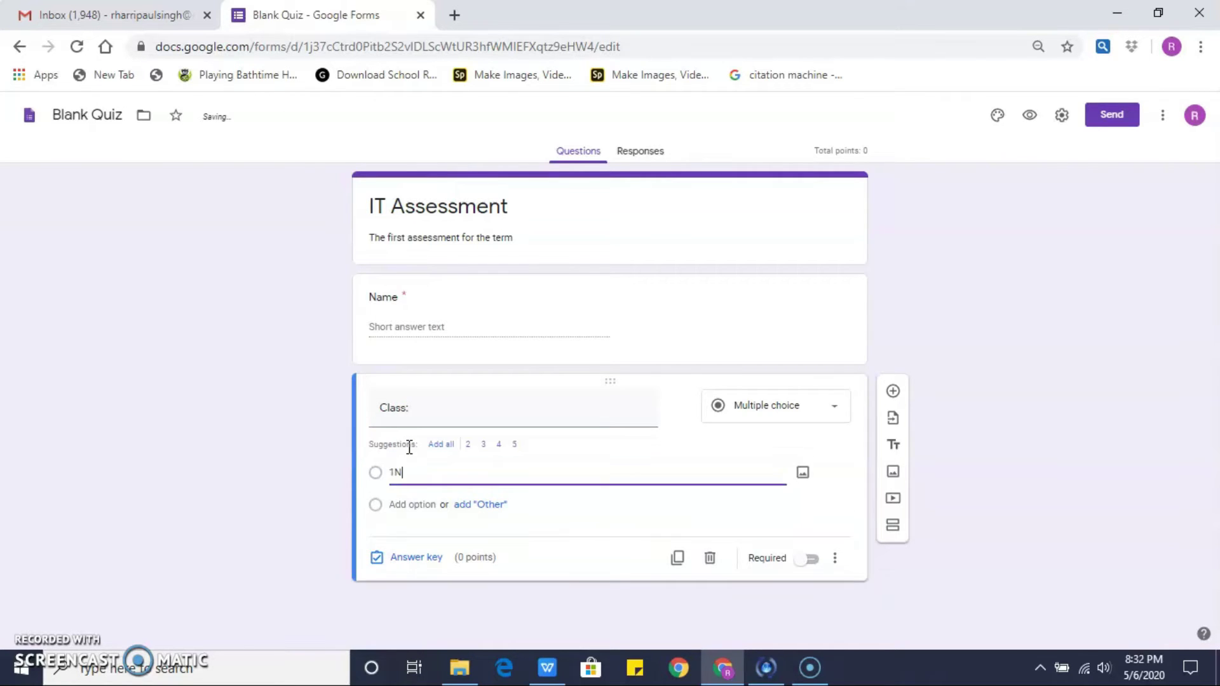
left_click(392, 508)
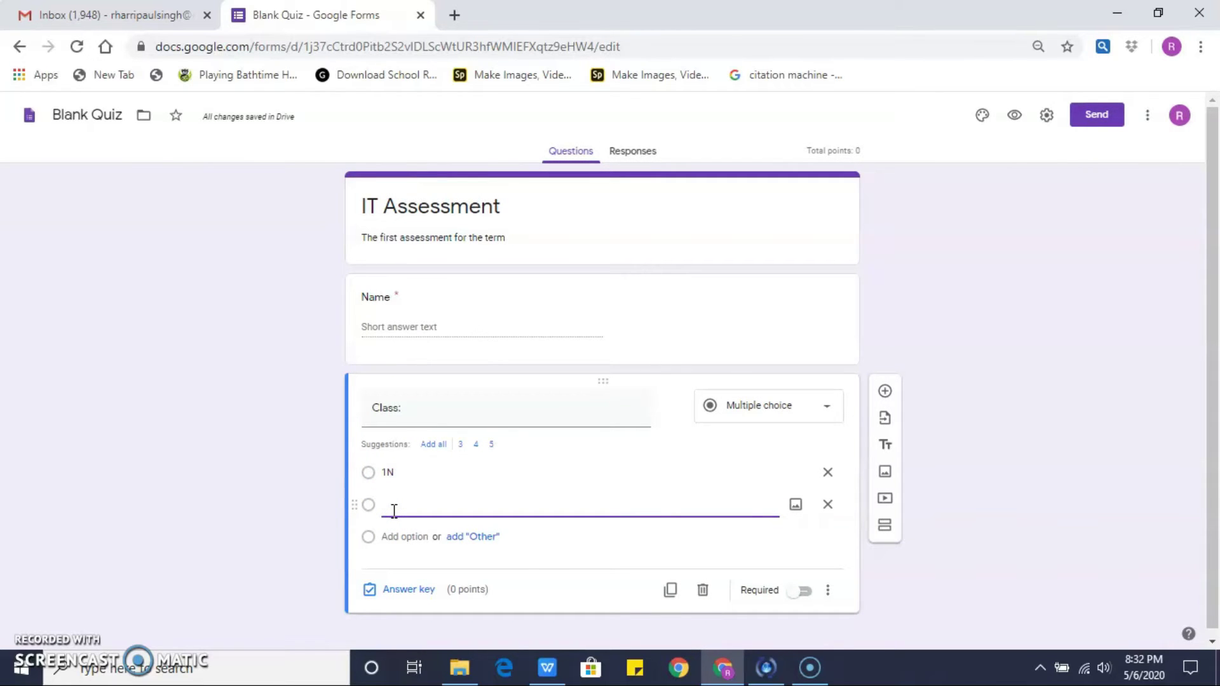
type("1R")
left_click(390, 537)
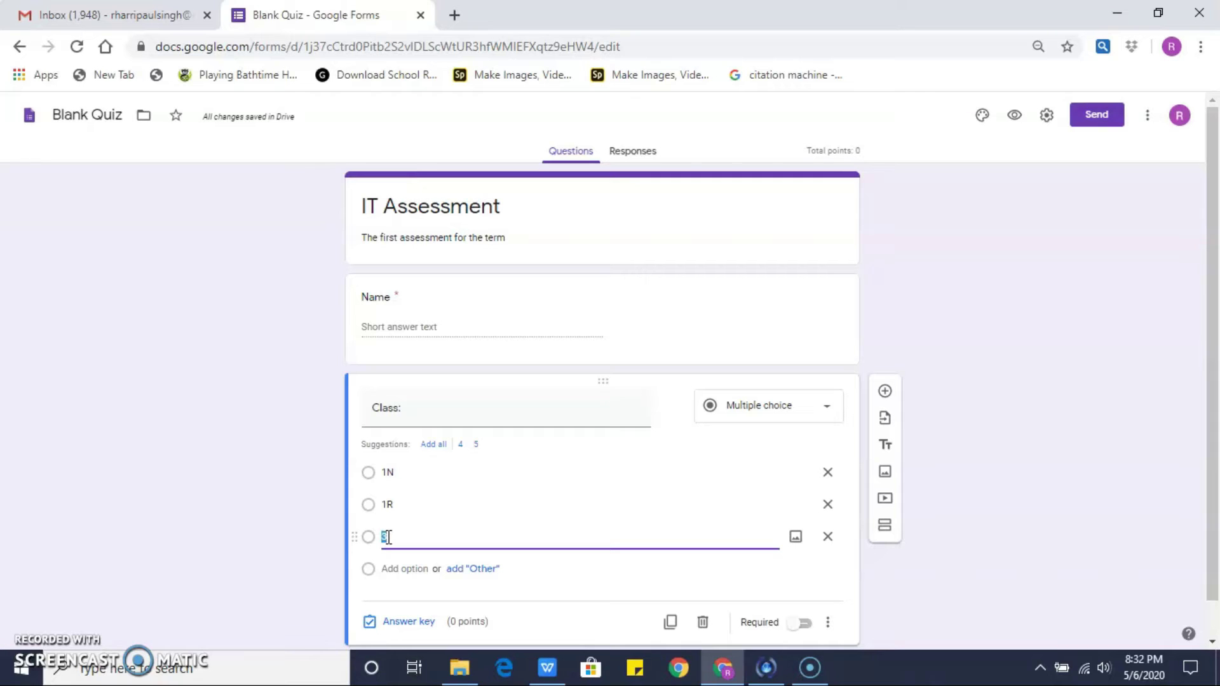
type("1J")
double_click(490, 526)
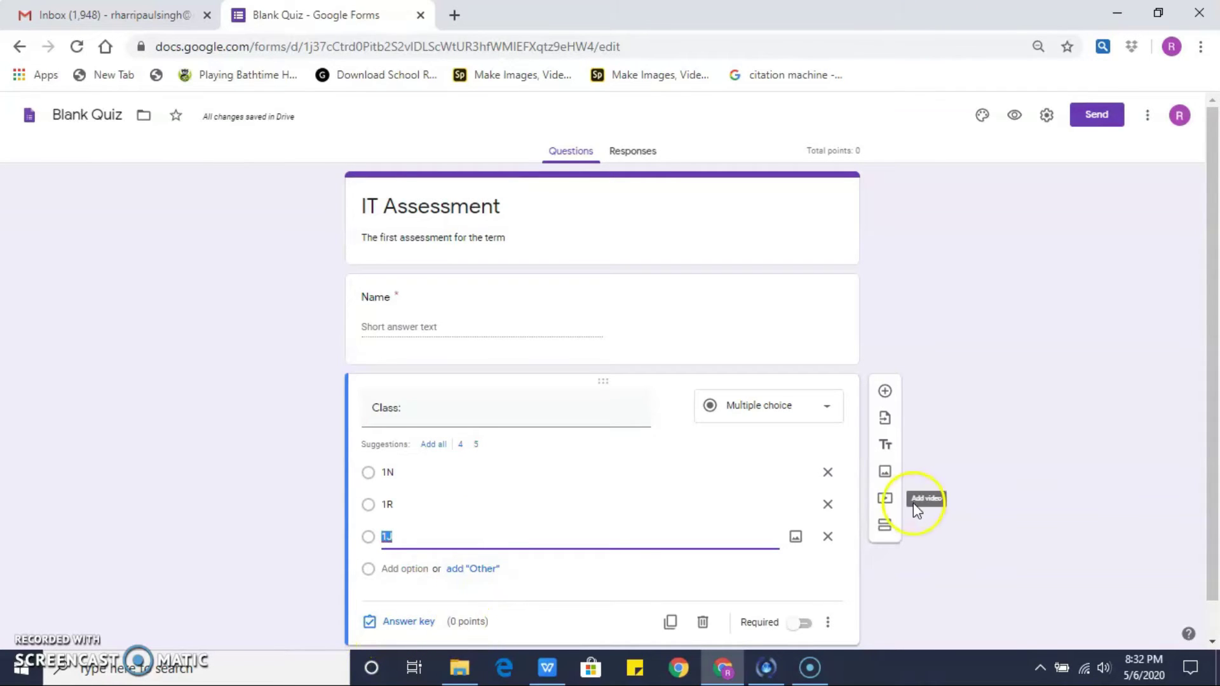
left_click_drag(1214, 422, 1219, 549)
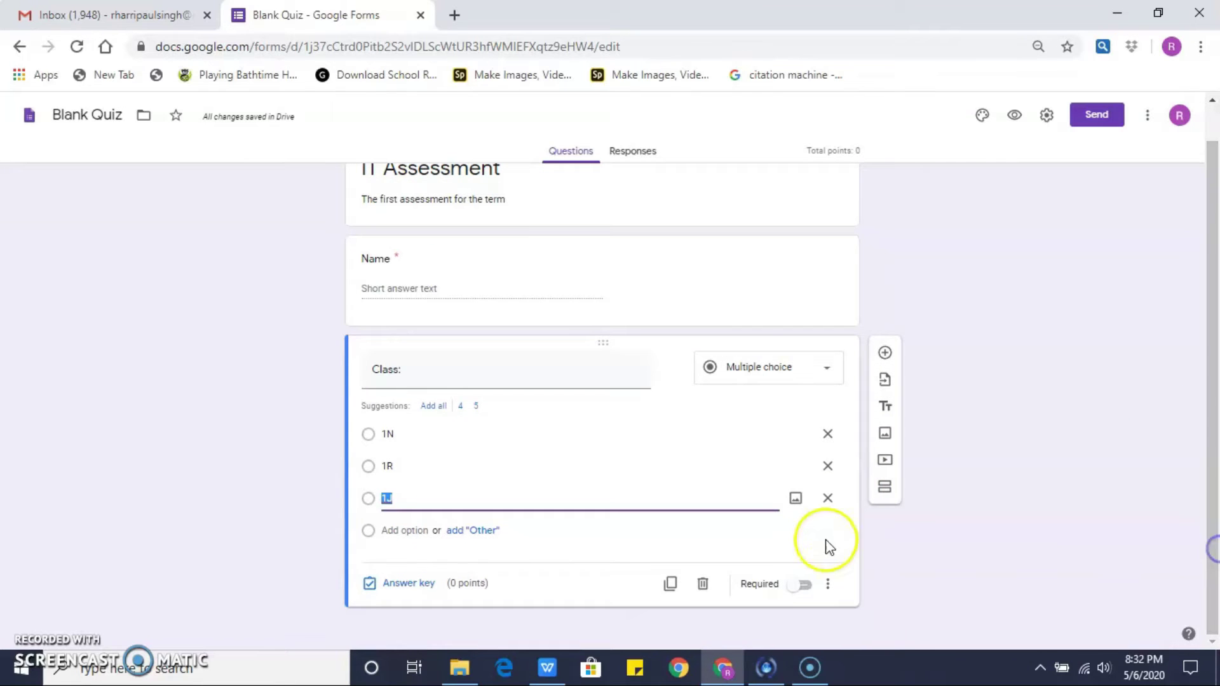
left_click(810, 588)
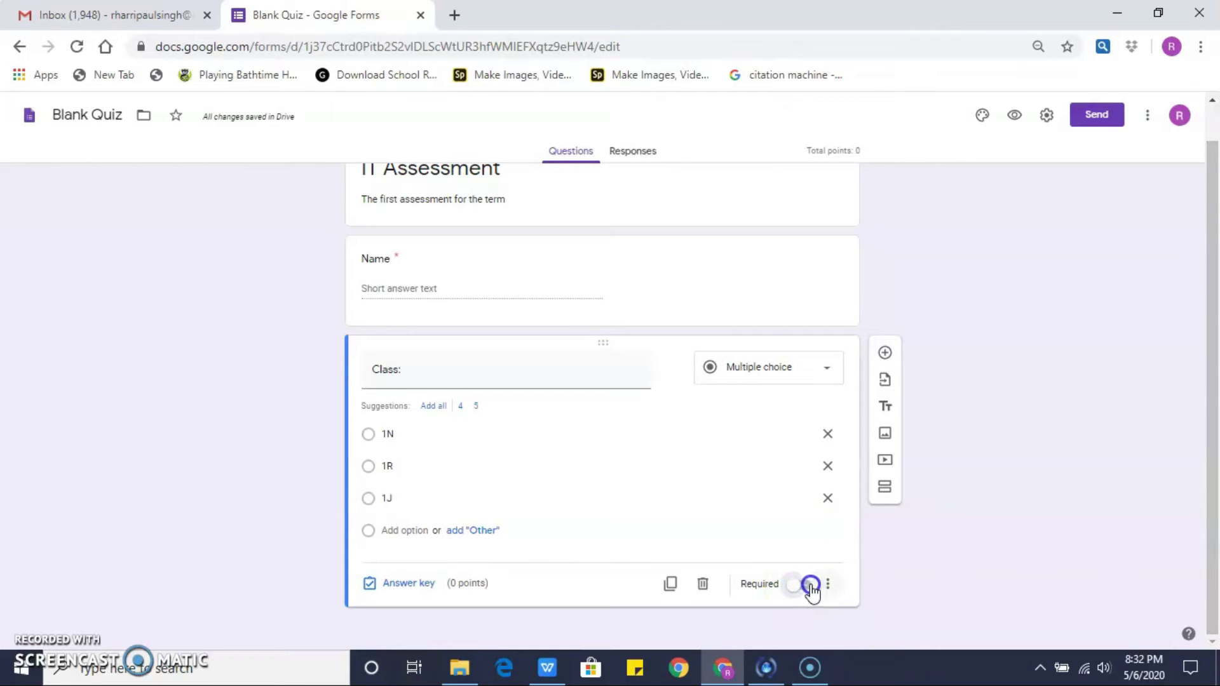
Make the Class question required and add a new question titled "Email:" below it.
left_click(805, 590)
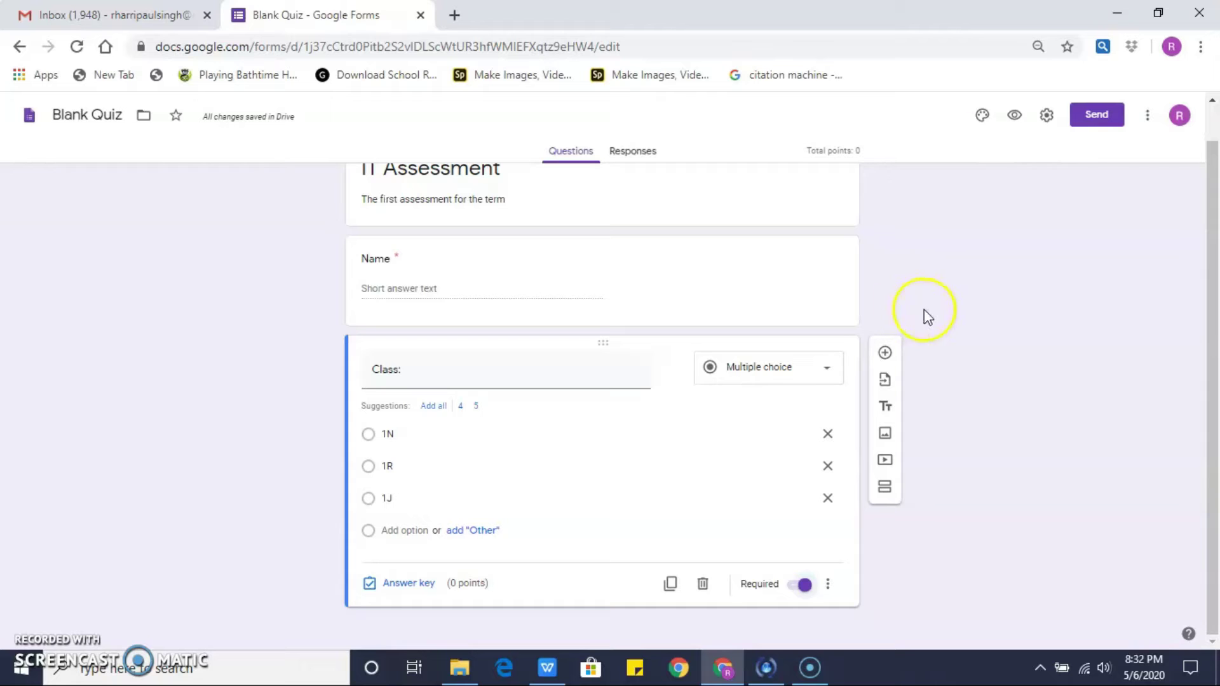
left_click(885, 354)
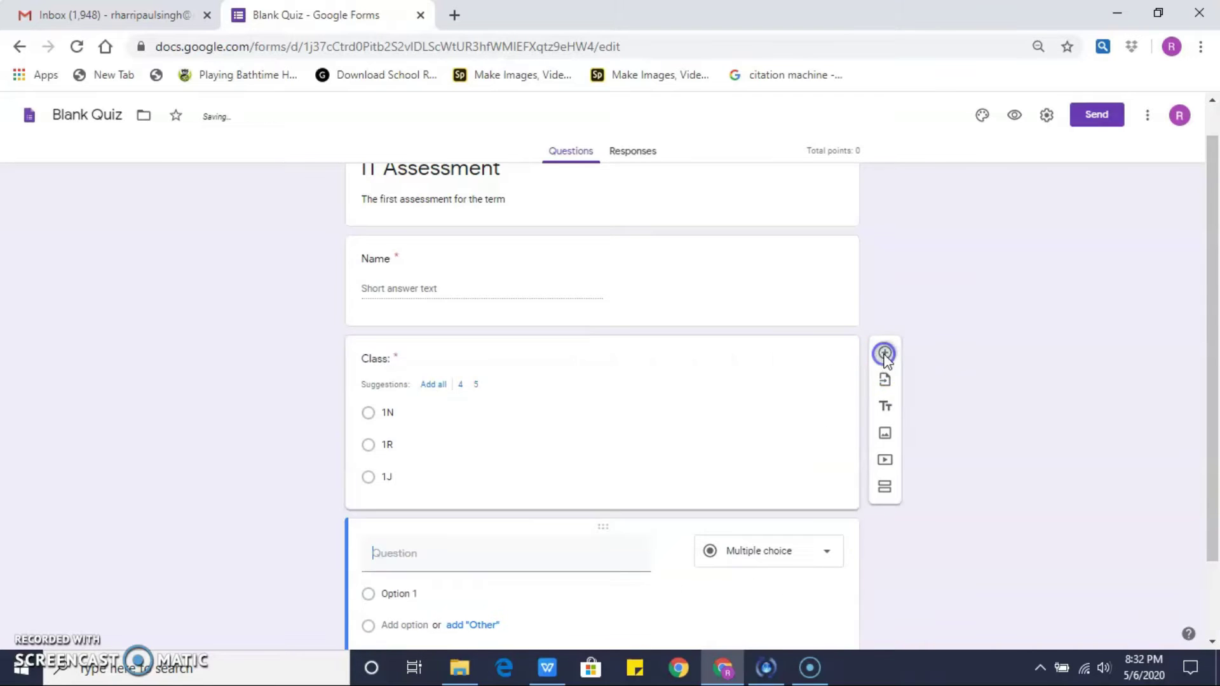
type("E")
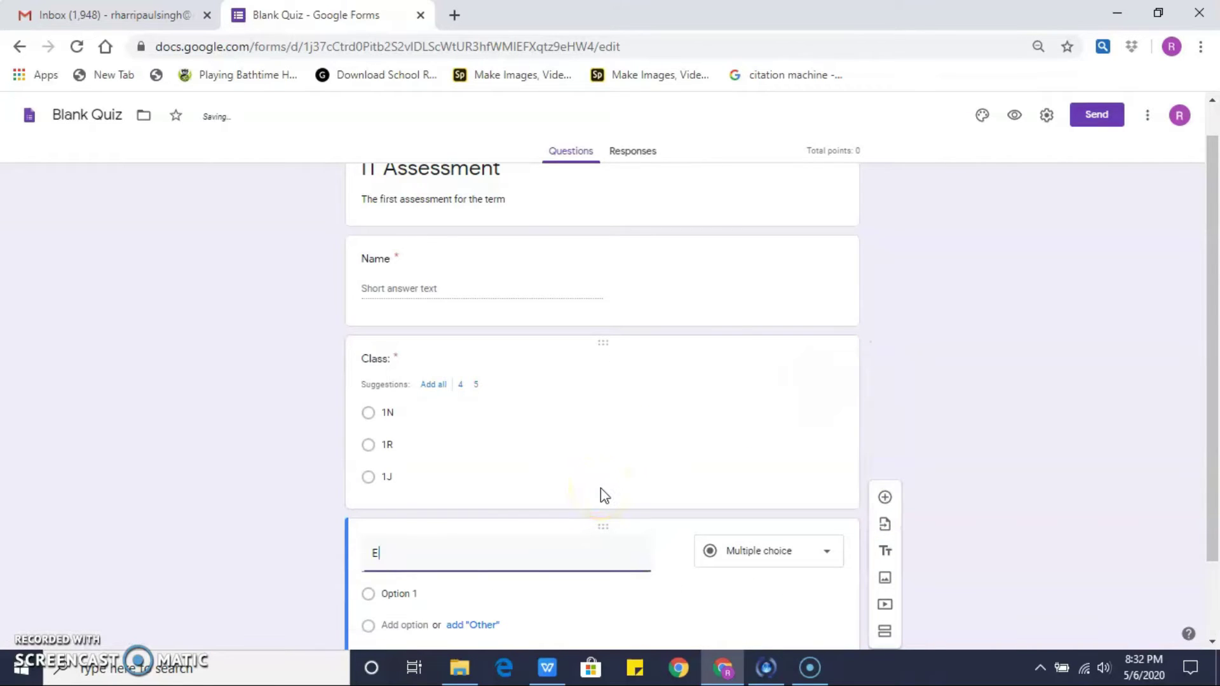
type("mail:")
Make the Email question required, keeping its short-answer type.
left_click_drag(1211, 339, 1209, 422)
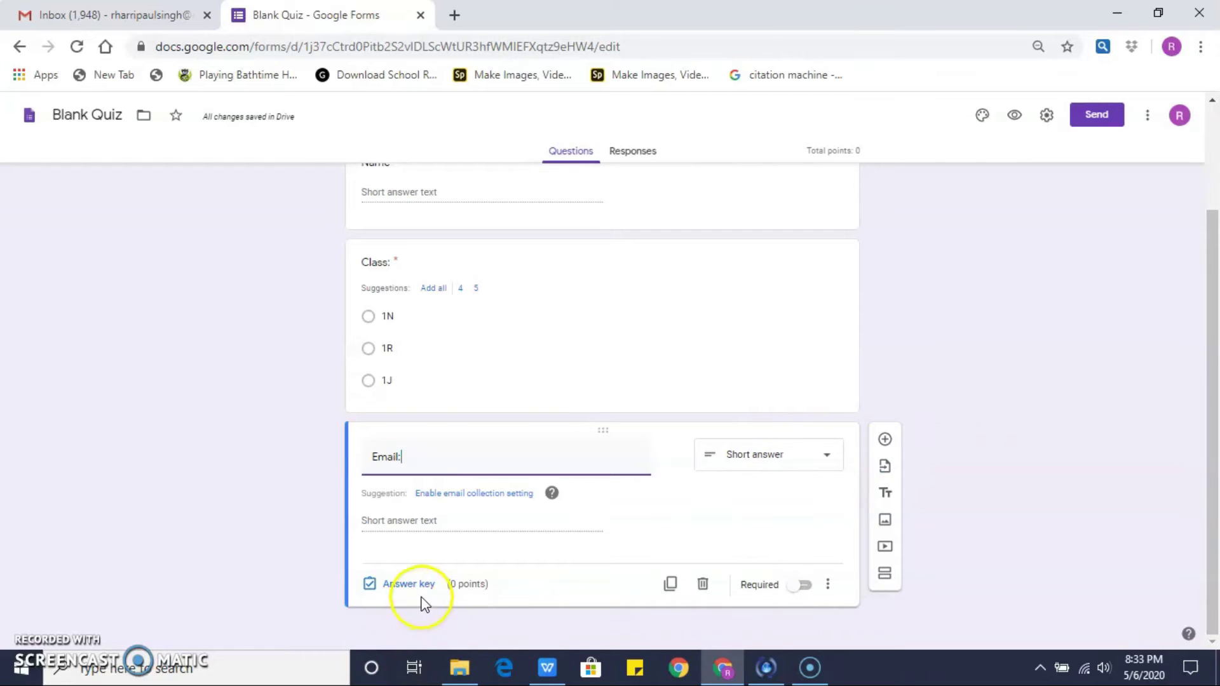
left_click(800, 595)
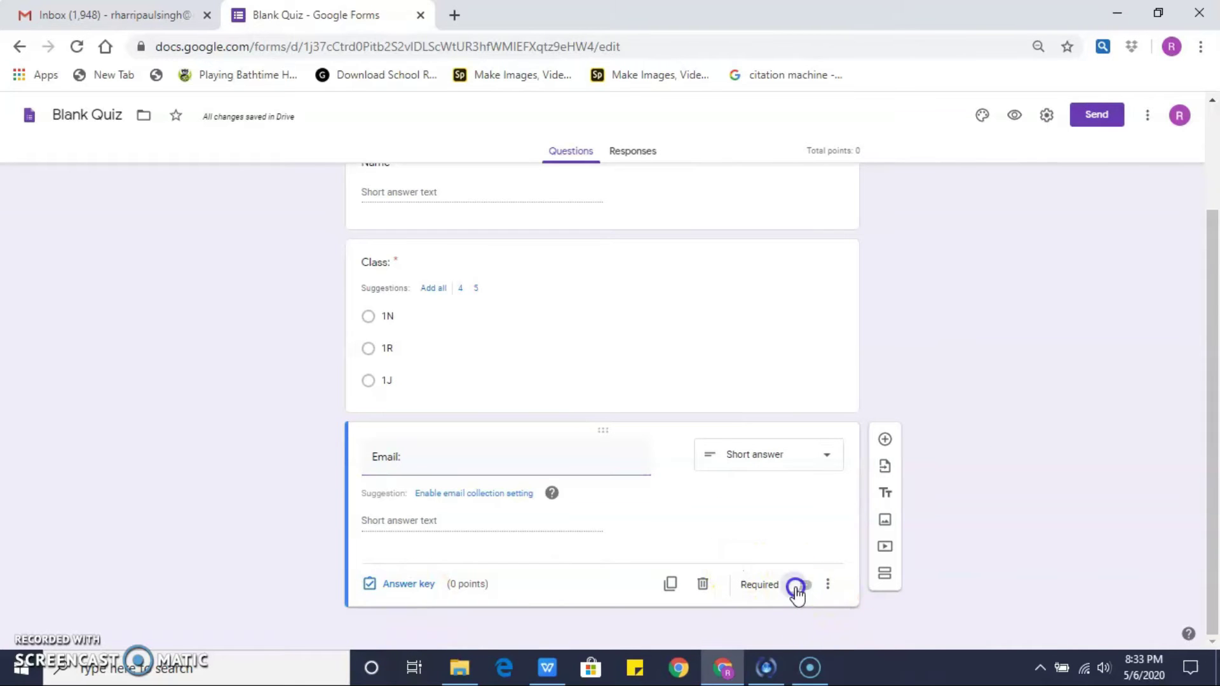
left_click(811, 595)
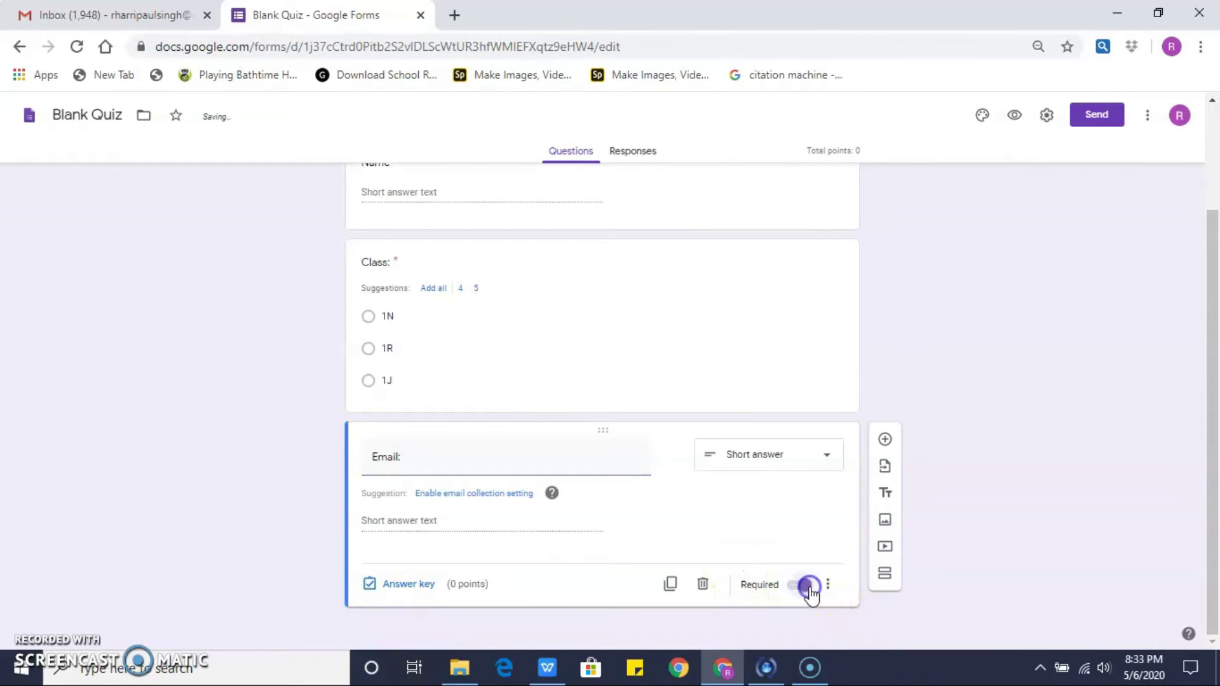
Add a multiple-choice question reading "Which is not an input device?" below the Email question.
left_click(886, 440)
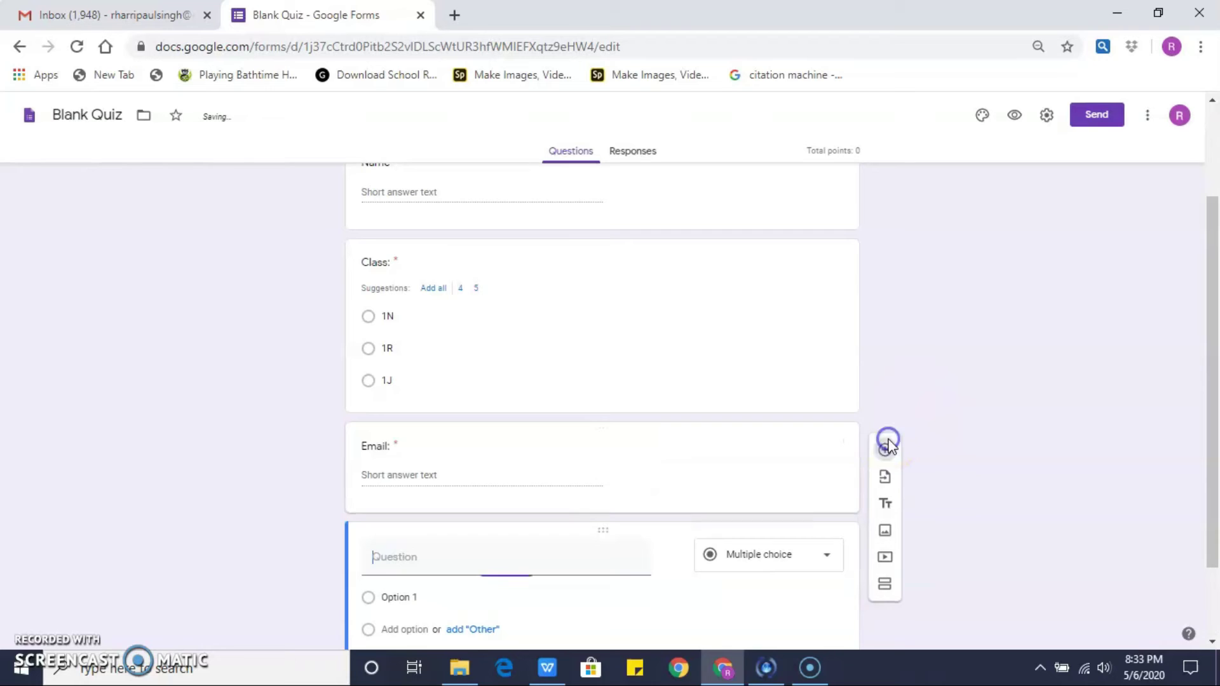
type("W")
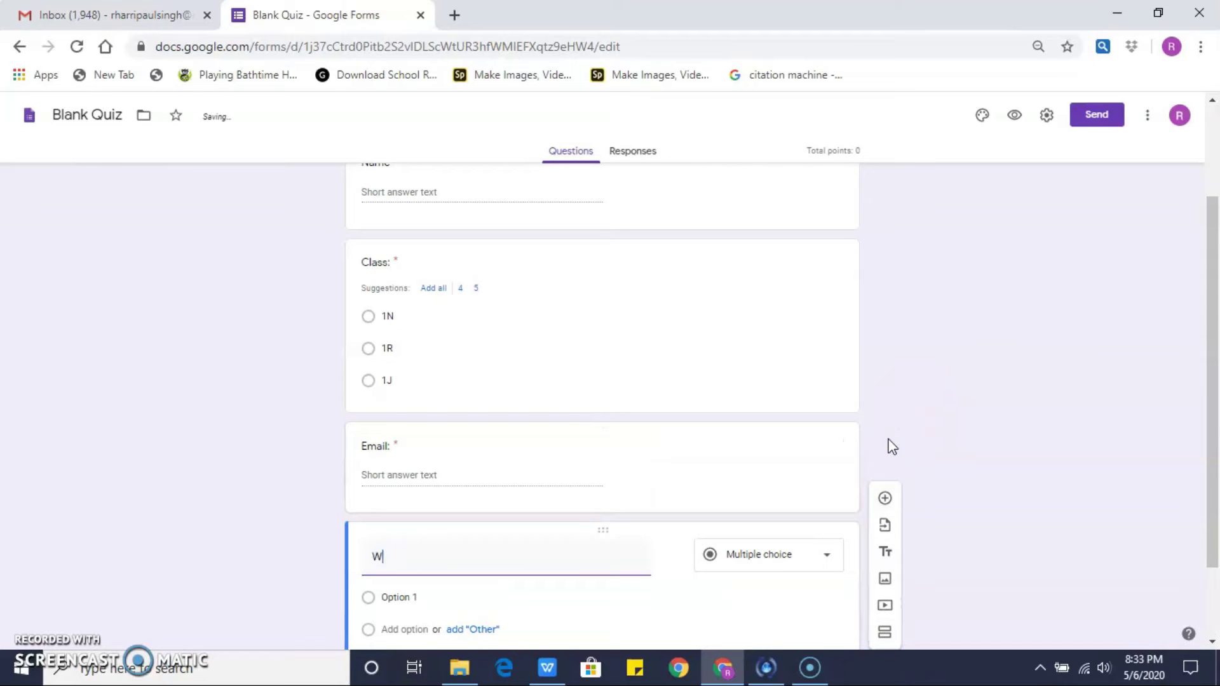
type("hat ")
type("is a")
key("BackSpace")
key("BackSpace")
key("BackSpace")
key("BackSpace")
key("BackSpace")
type("ich is not an input device?")
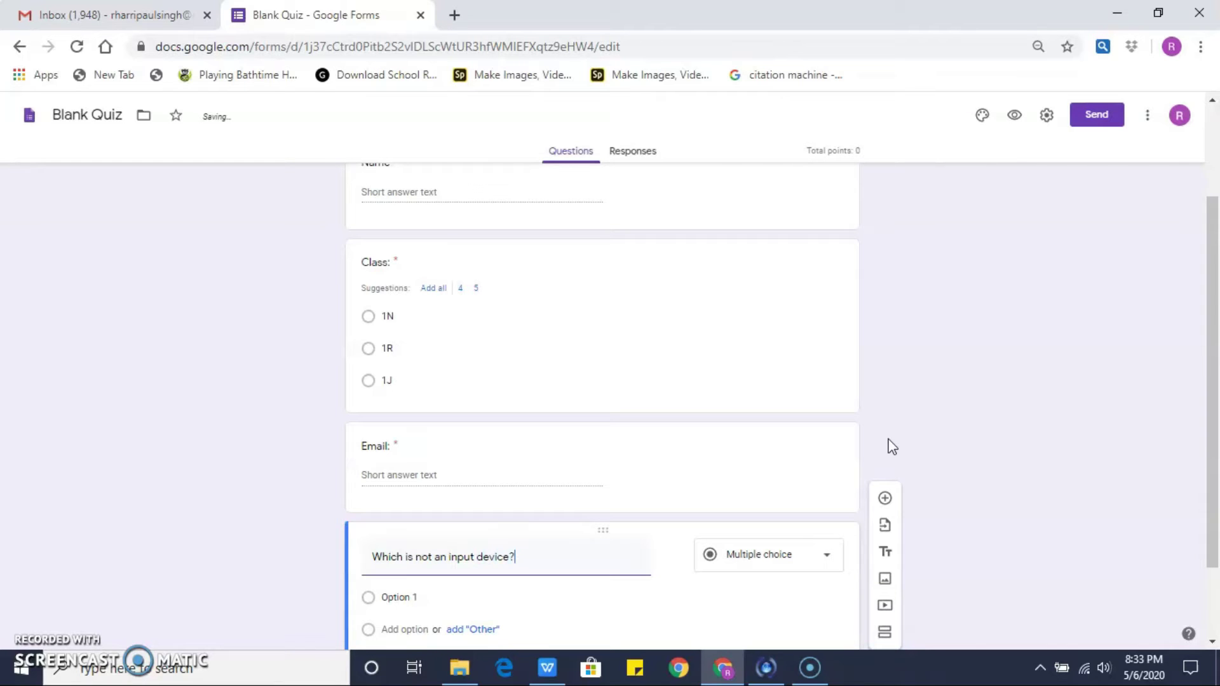
Enter "Mouse" and "printer" as the answer options of the input device question.
left_click(422, 601)
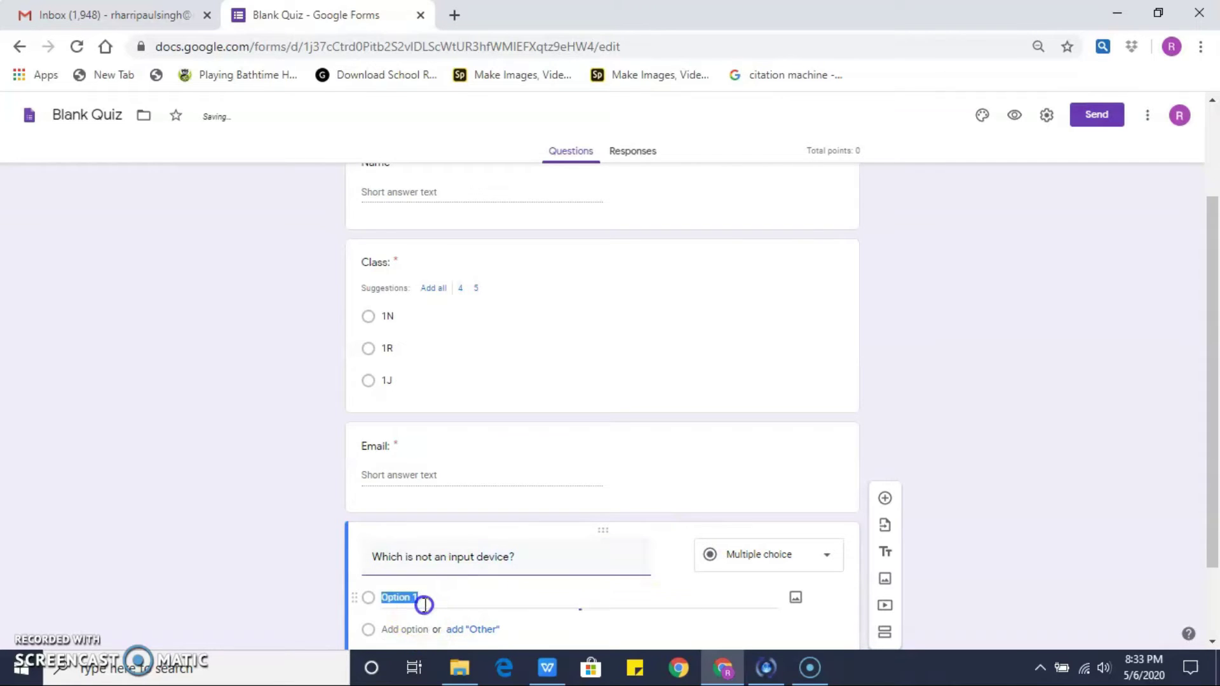
type("Mouse")
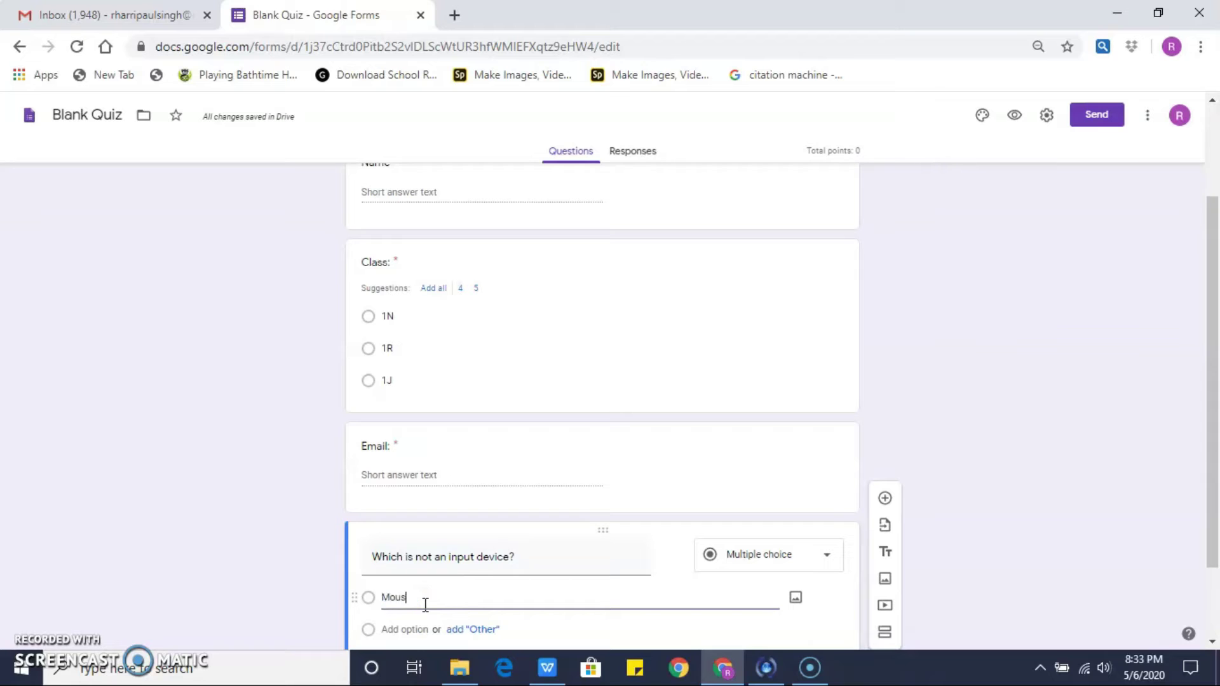
left_click(410, 629)
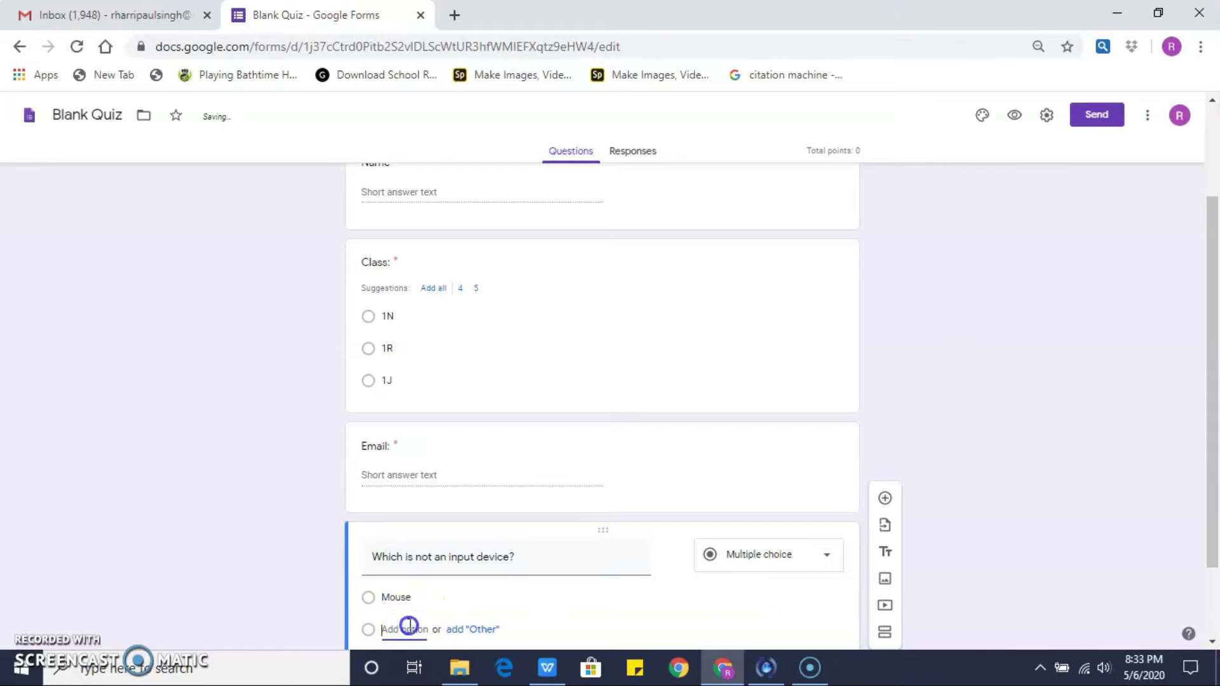
type("p")
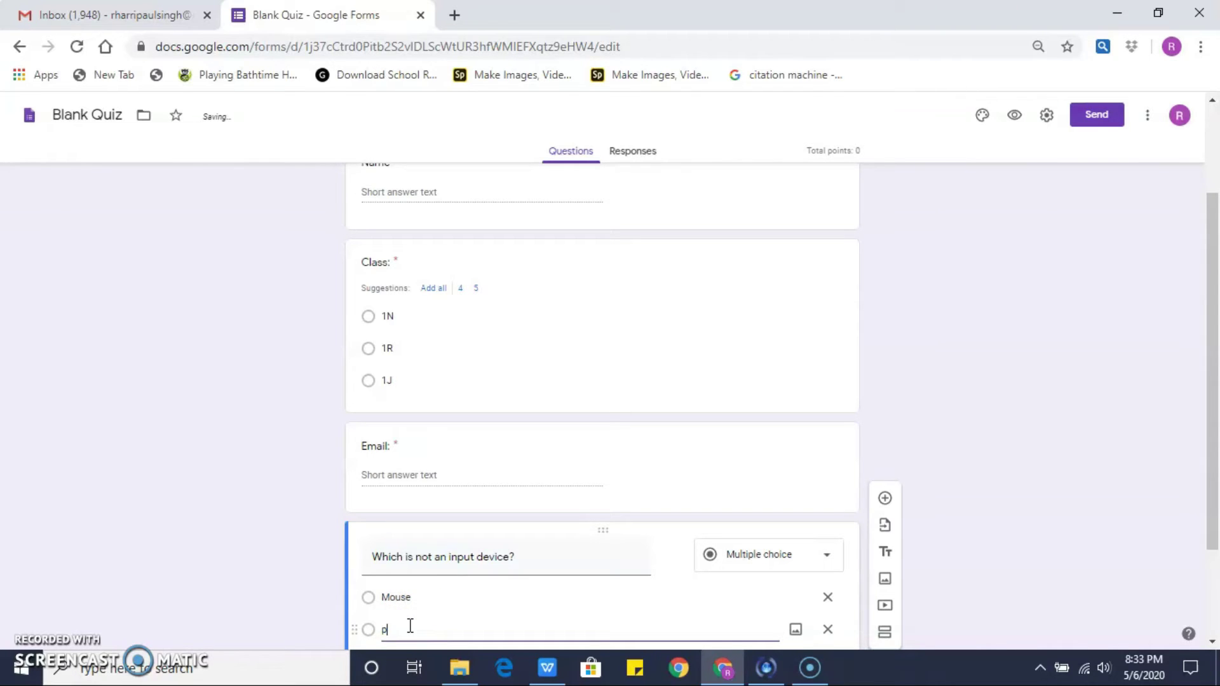
type("rinter")
Mark "printer" as the correct answer to the input device question and give the question 1 point.
left_click_drag(1211, 350, 1207, 432)
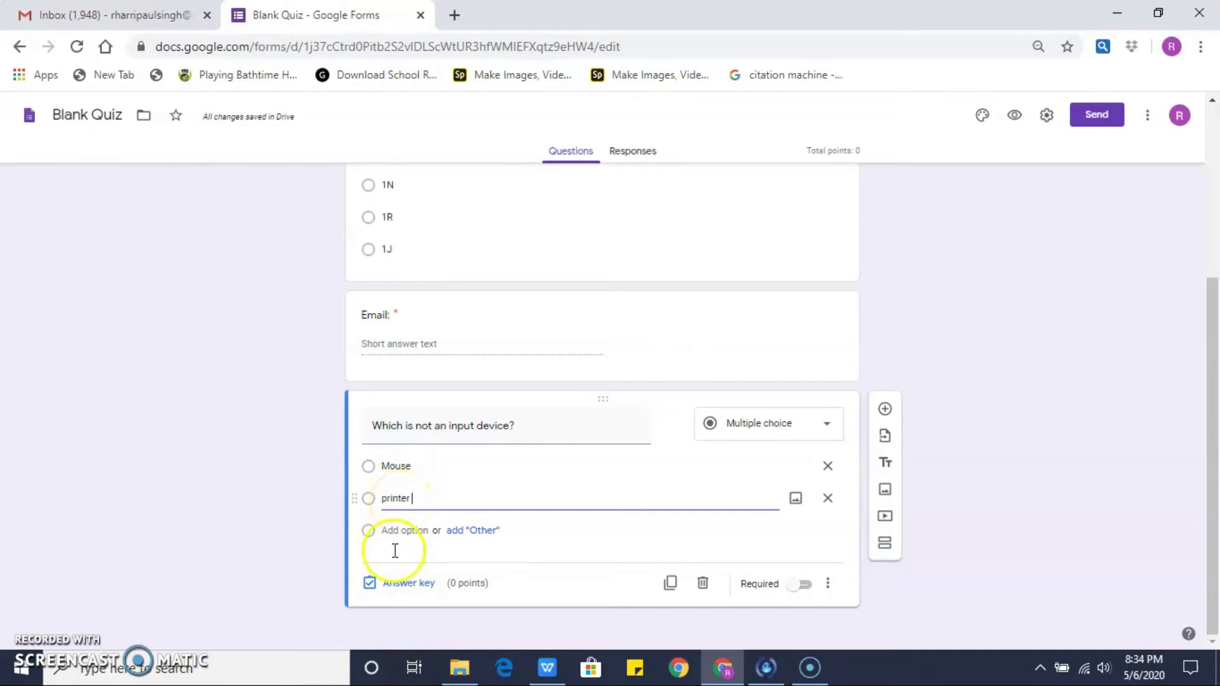
left_click(399, 595)
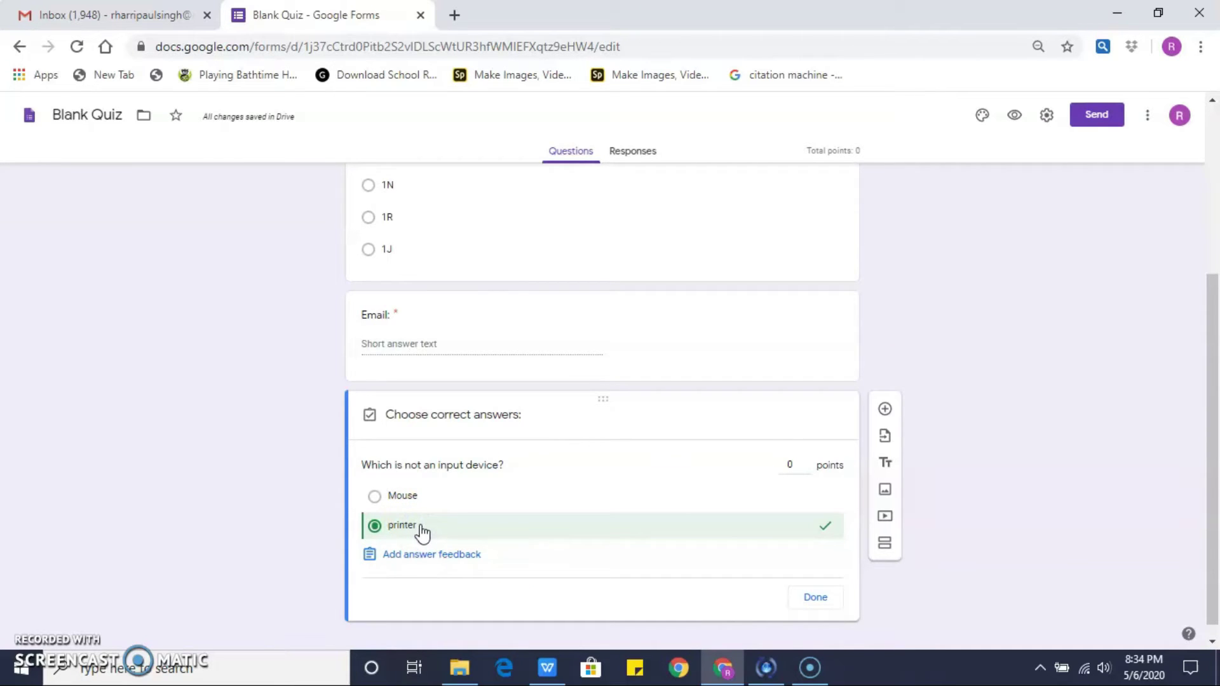
left_click(796, 464)
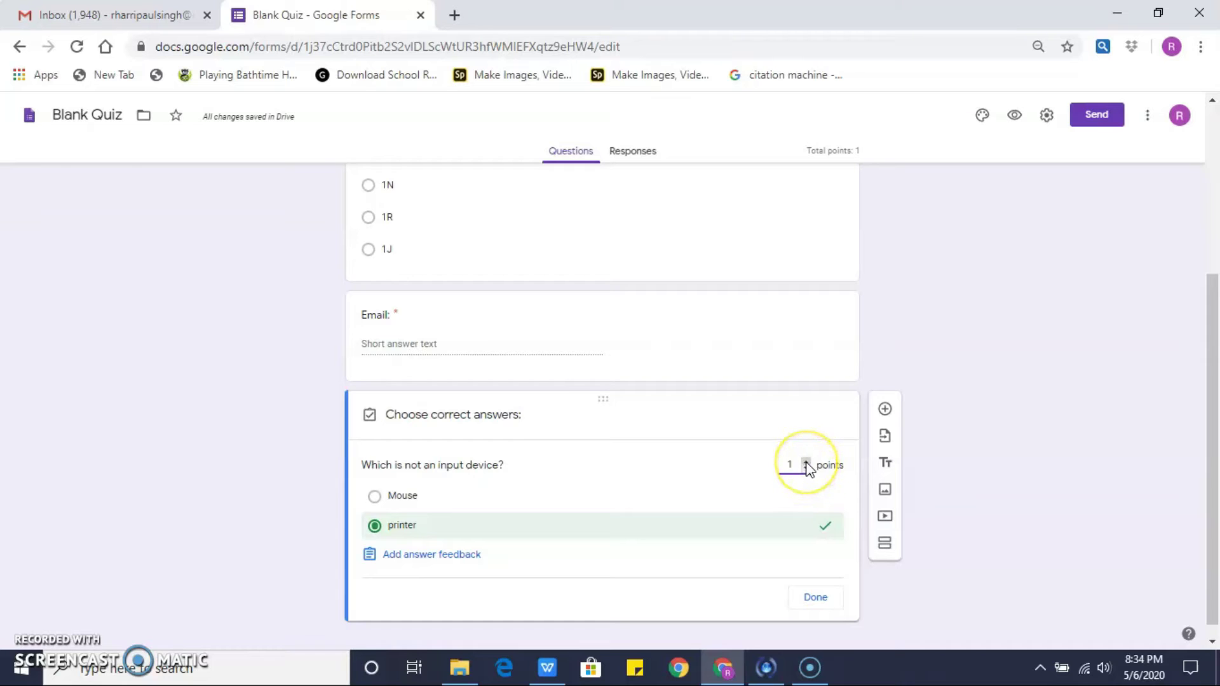
left_click(816, 598)
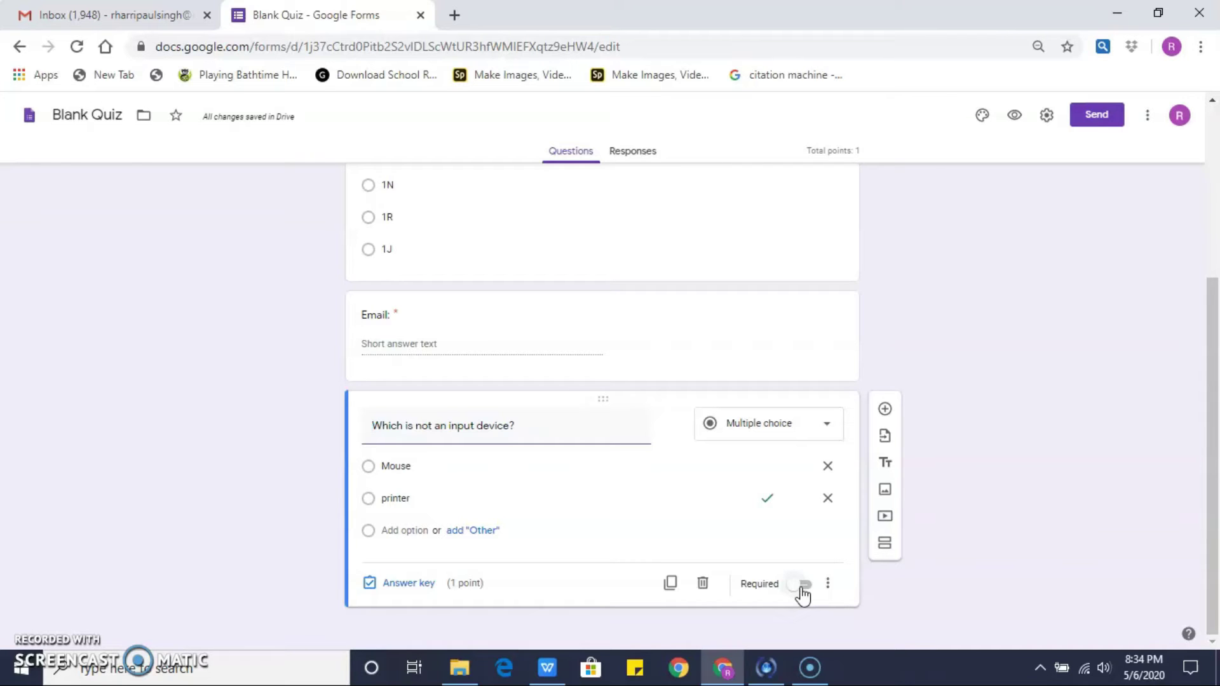
Make the question "Which is not an input device?" required.
left_click(802, 586)
left_click(801, 586)
left_click(800, 586)
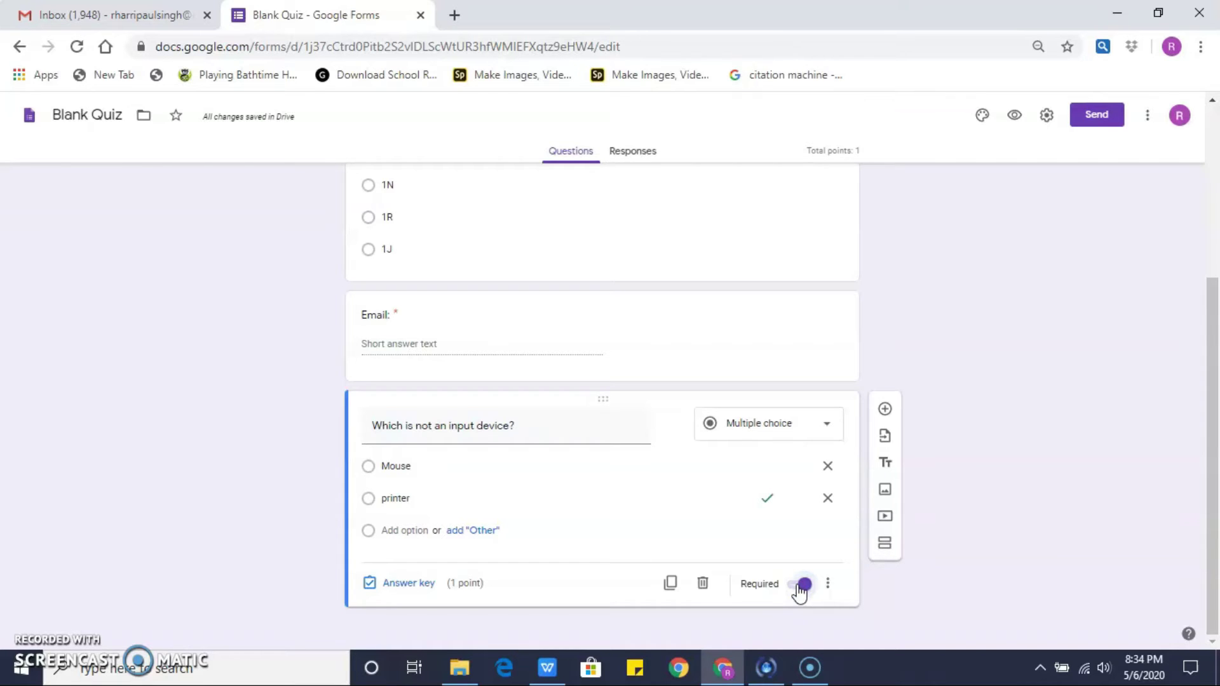
Add a paragraph question reading "Describe the use of a computer sytem?" below the input device question.
left_click(886, 410)
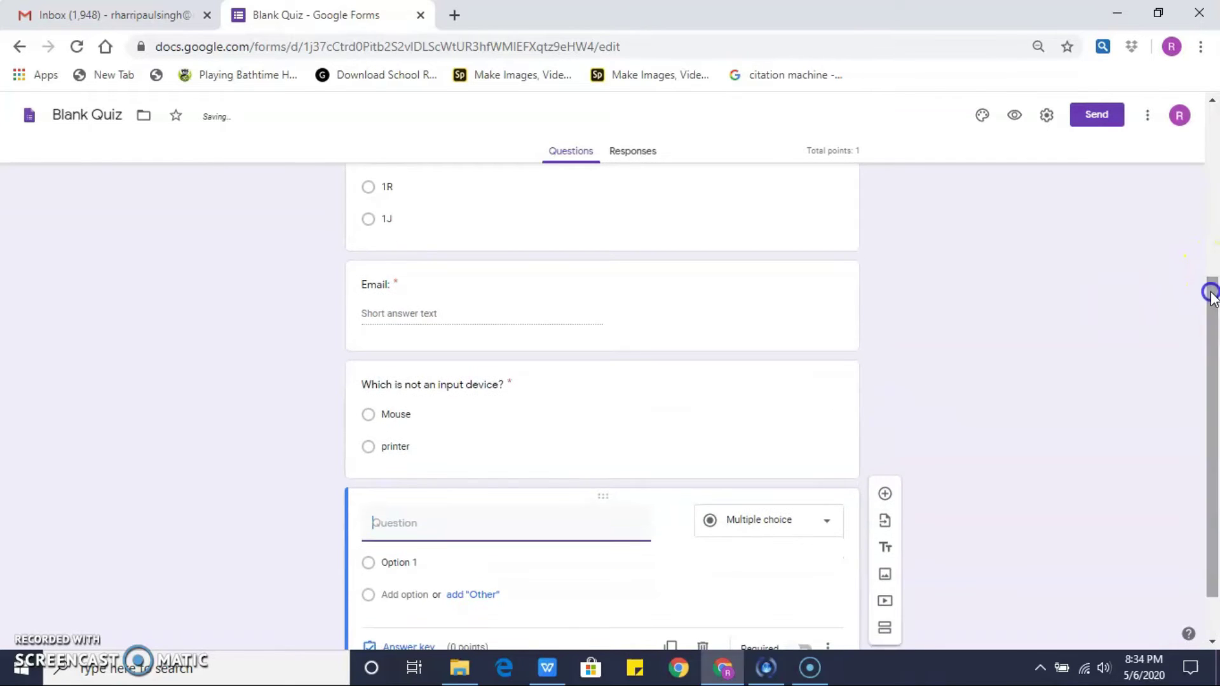
type("Descri")
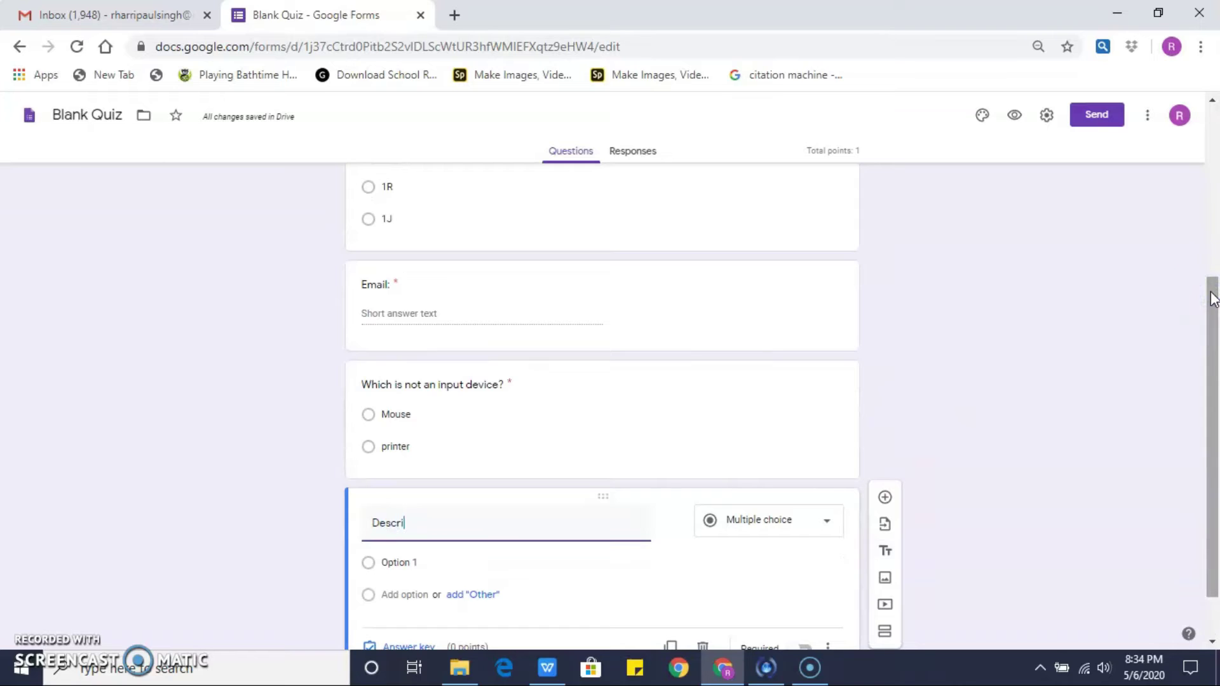
type("be t")
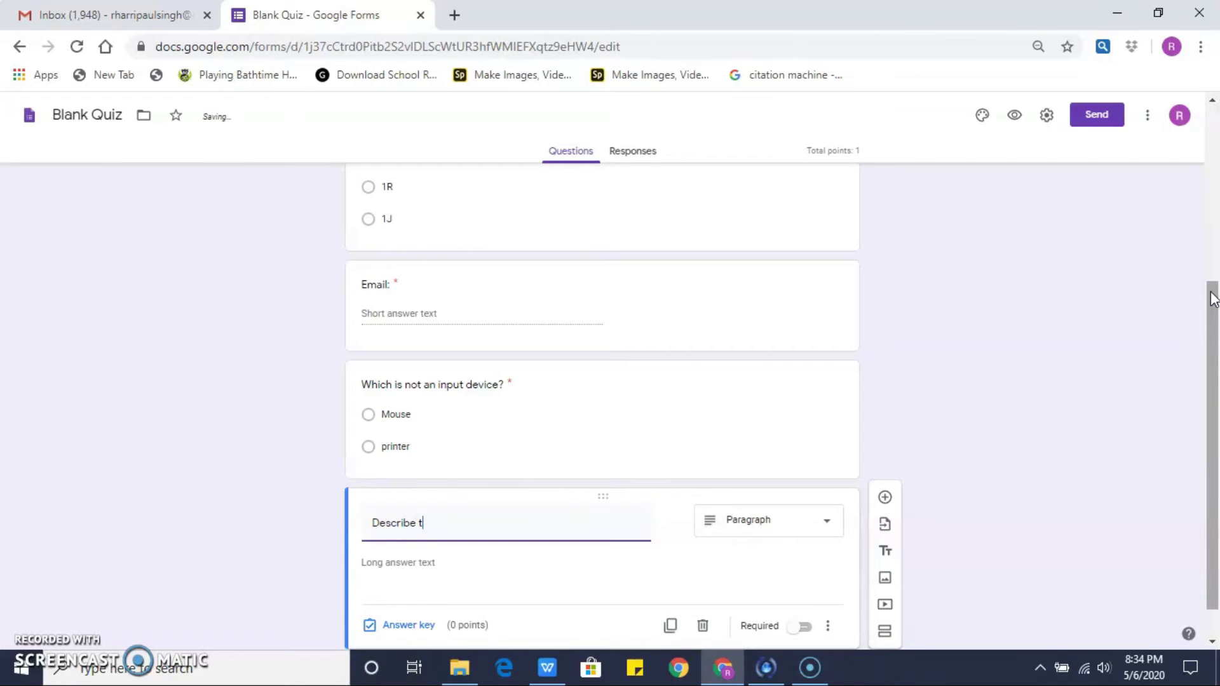
type("he use of a computer sytem?")
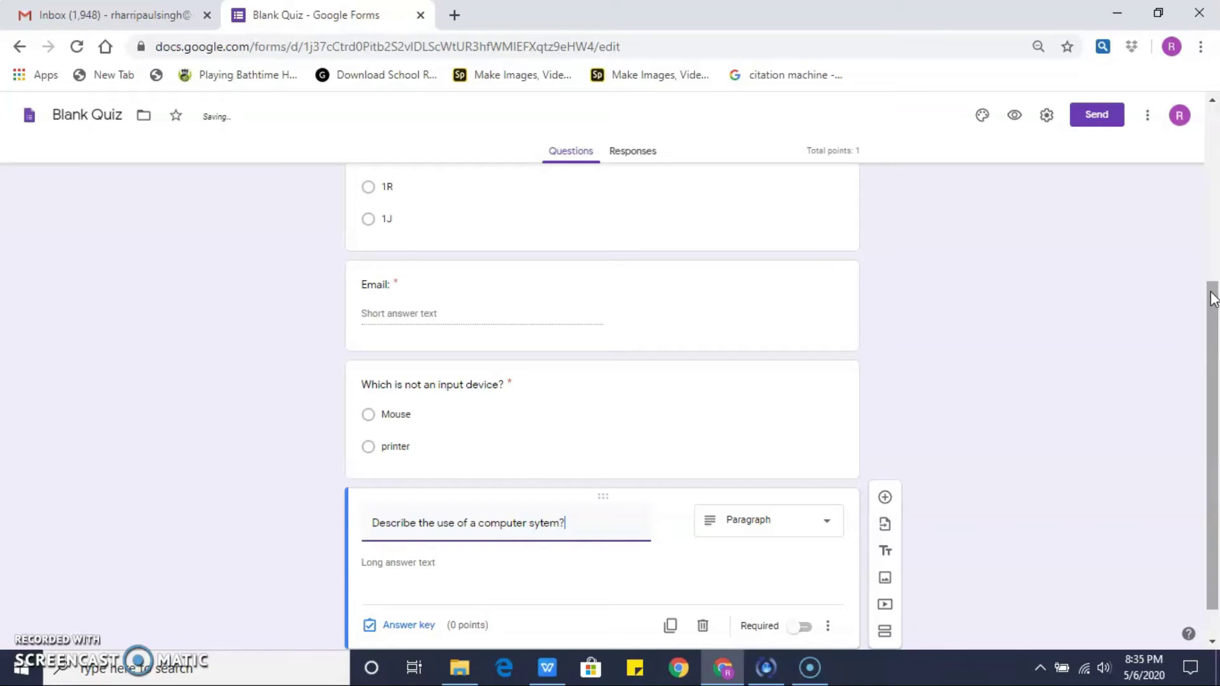
Set the computer system question's value to 3 points in its answer key and return to the question editor.
left_click(1213, 347)
left_click_drag(1215, 347, 1214, 432)
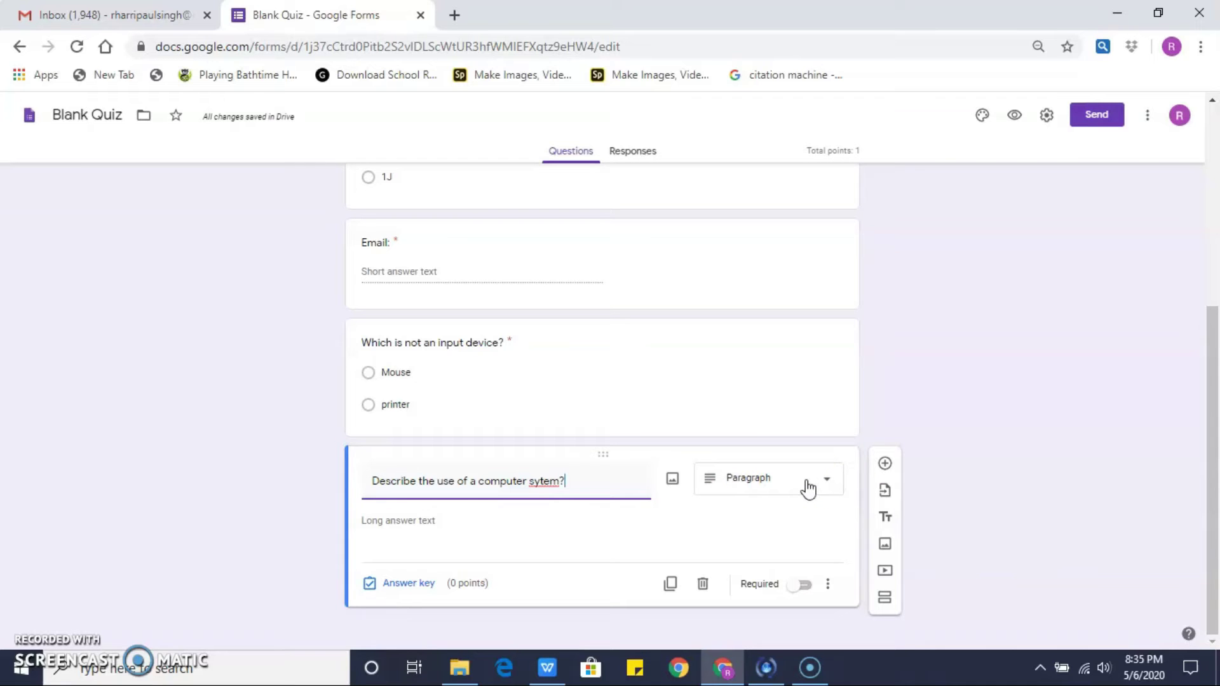
left_click(439, 583)
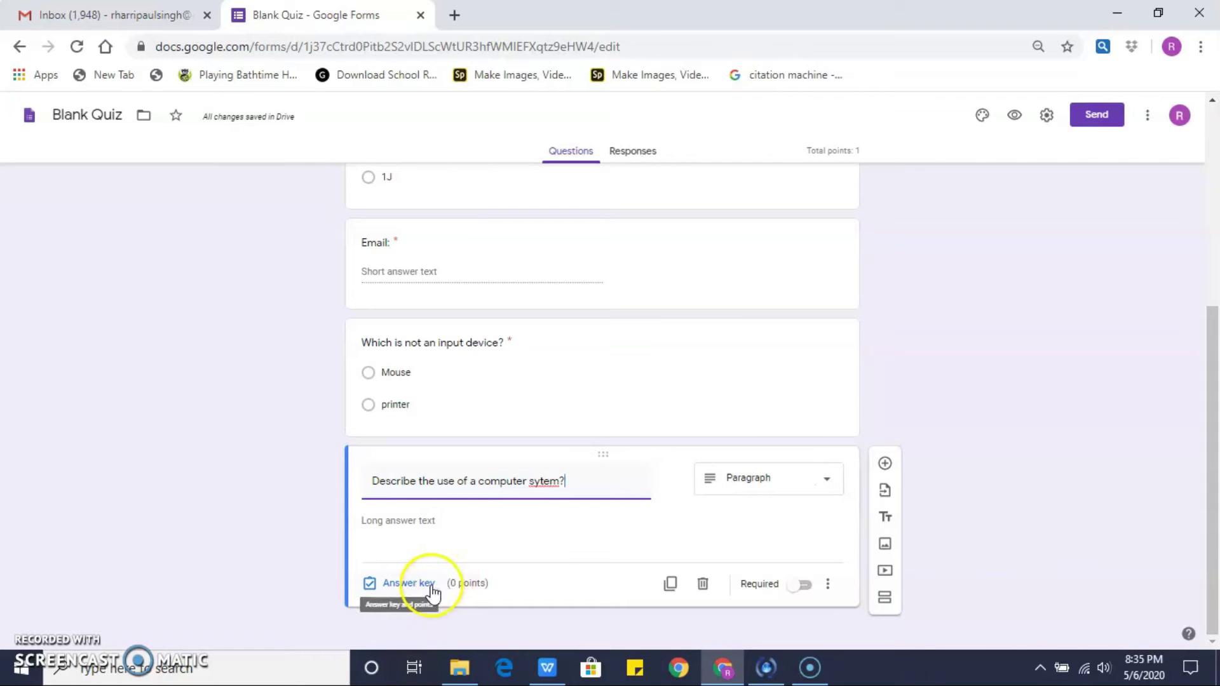
left_click(430, 586)
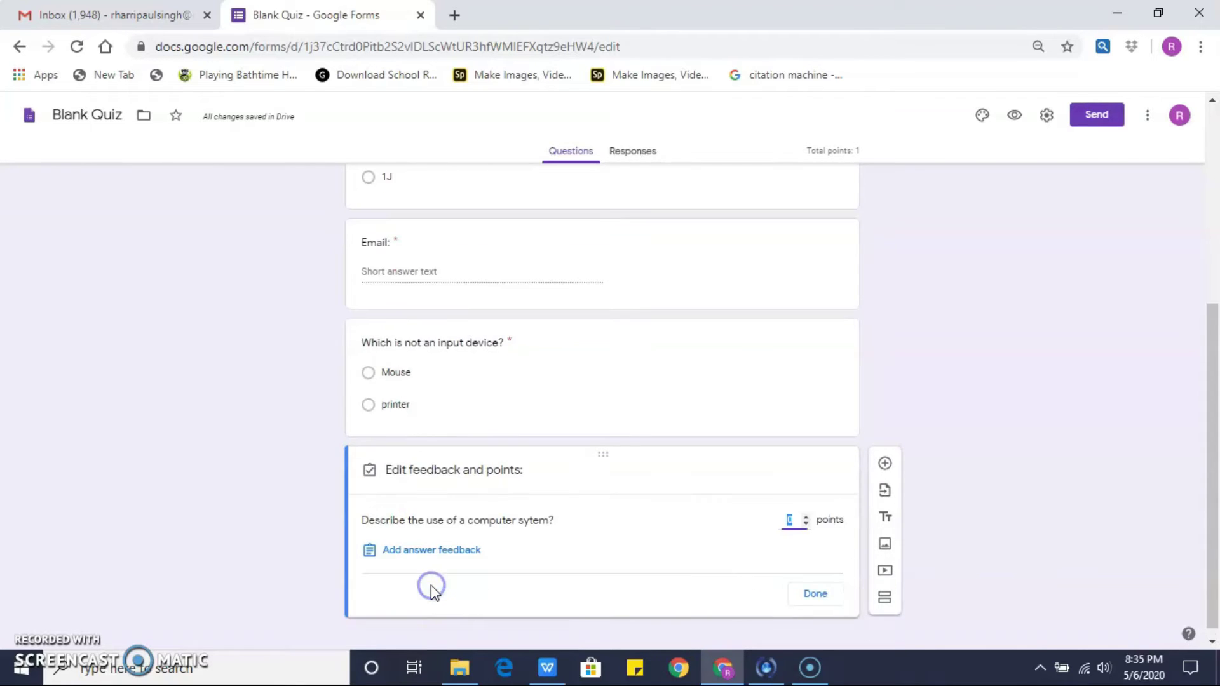
left_click(794, 518)
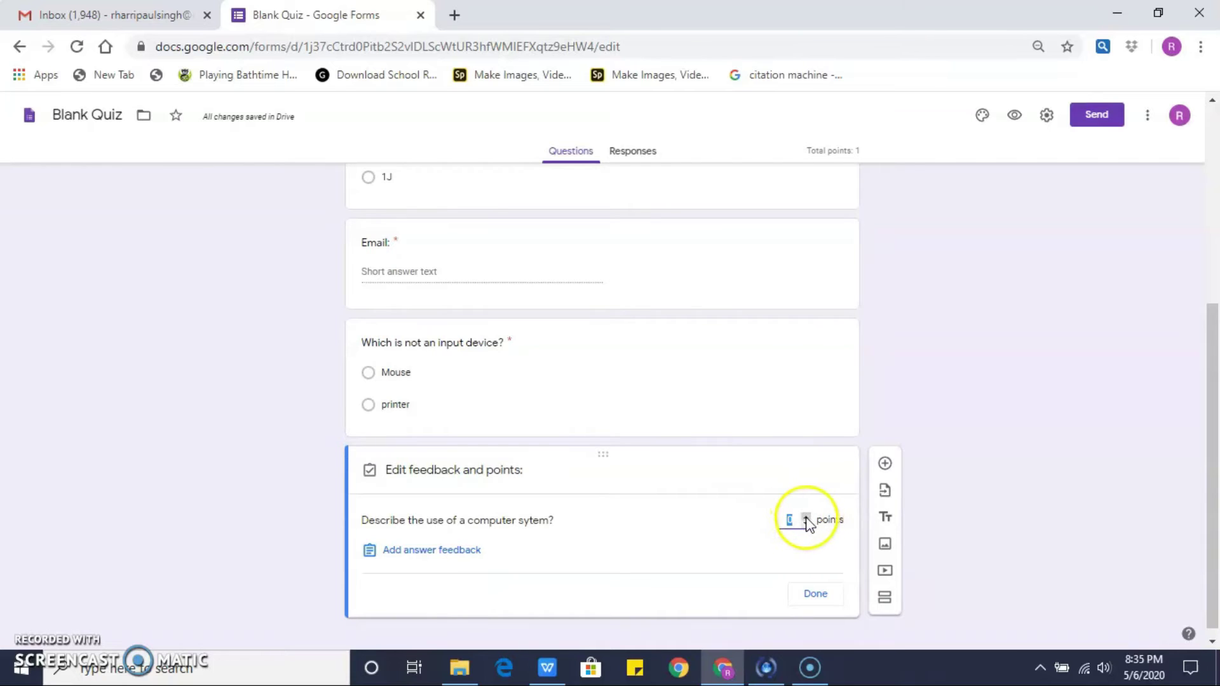
left_click(806, 517)
left_click(806, 517)
left_click(806, 516)
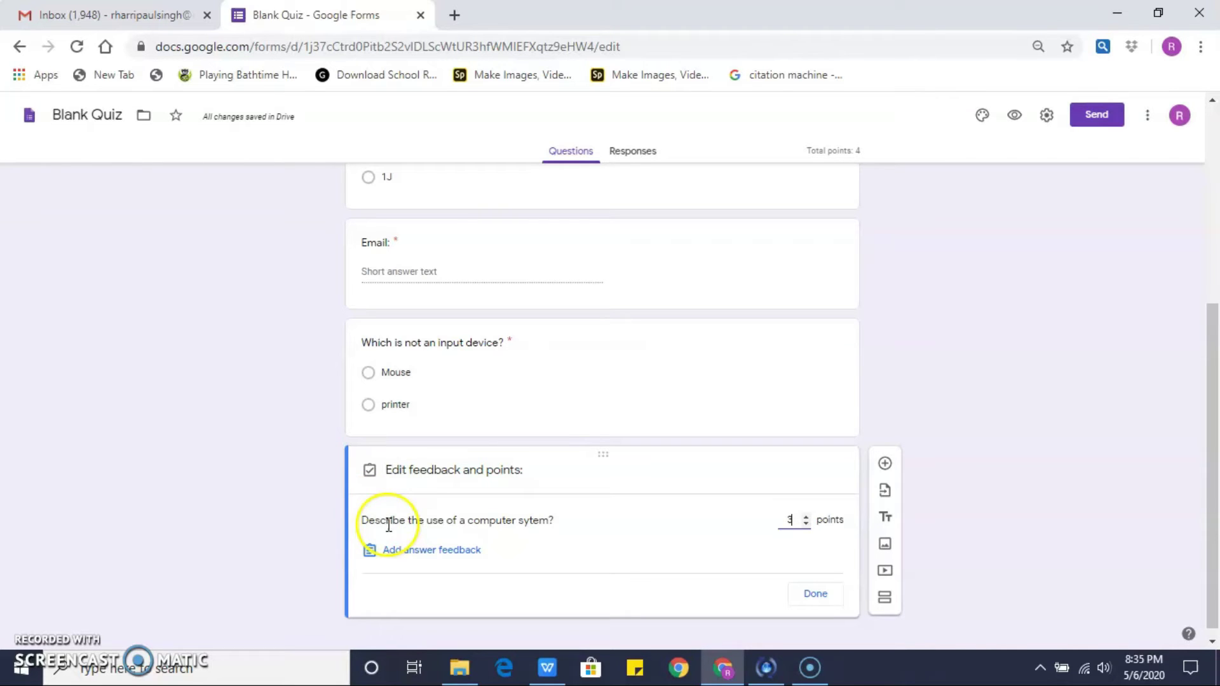
left_click_drag(362, 523, 429, 522)
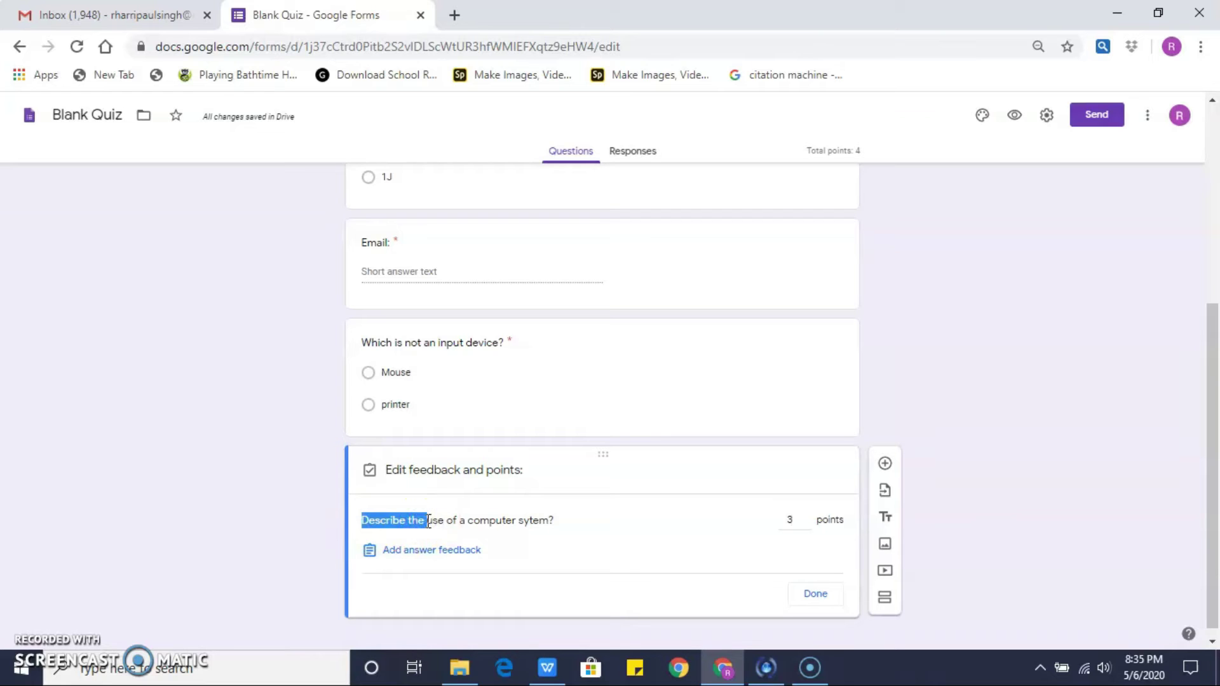
left_click(426, 520)
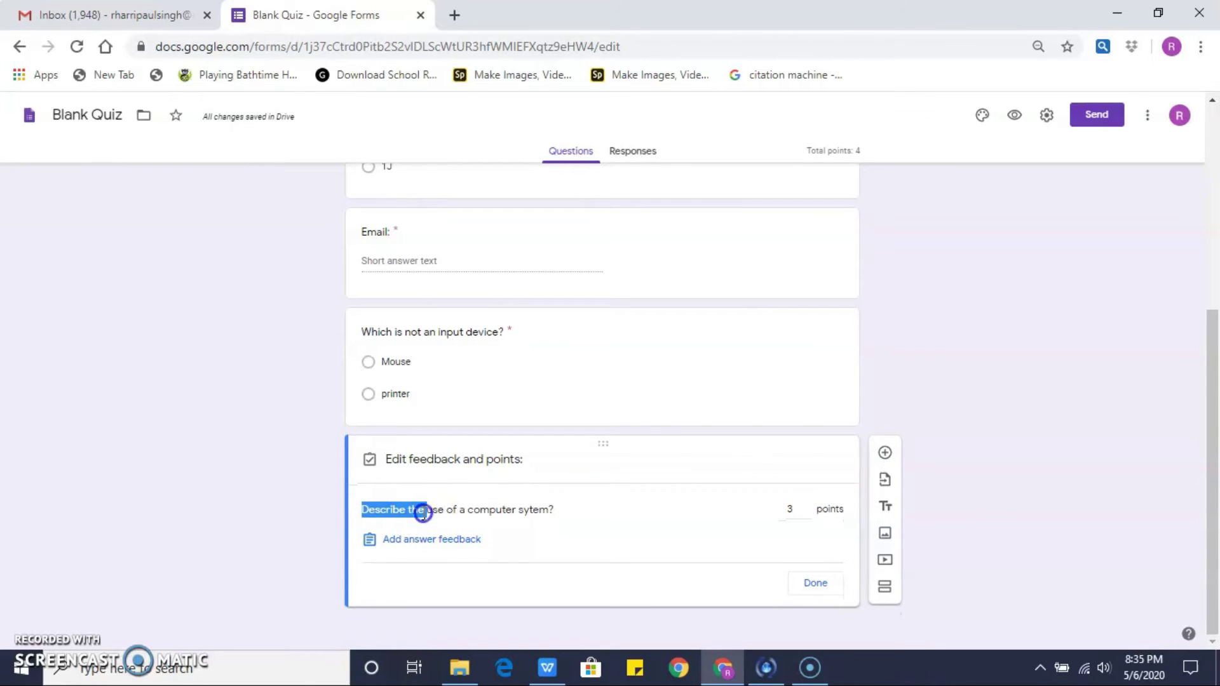
left_click(638, 459)
left_click(609, 445)
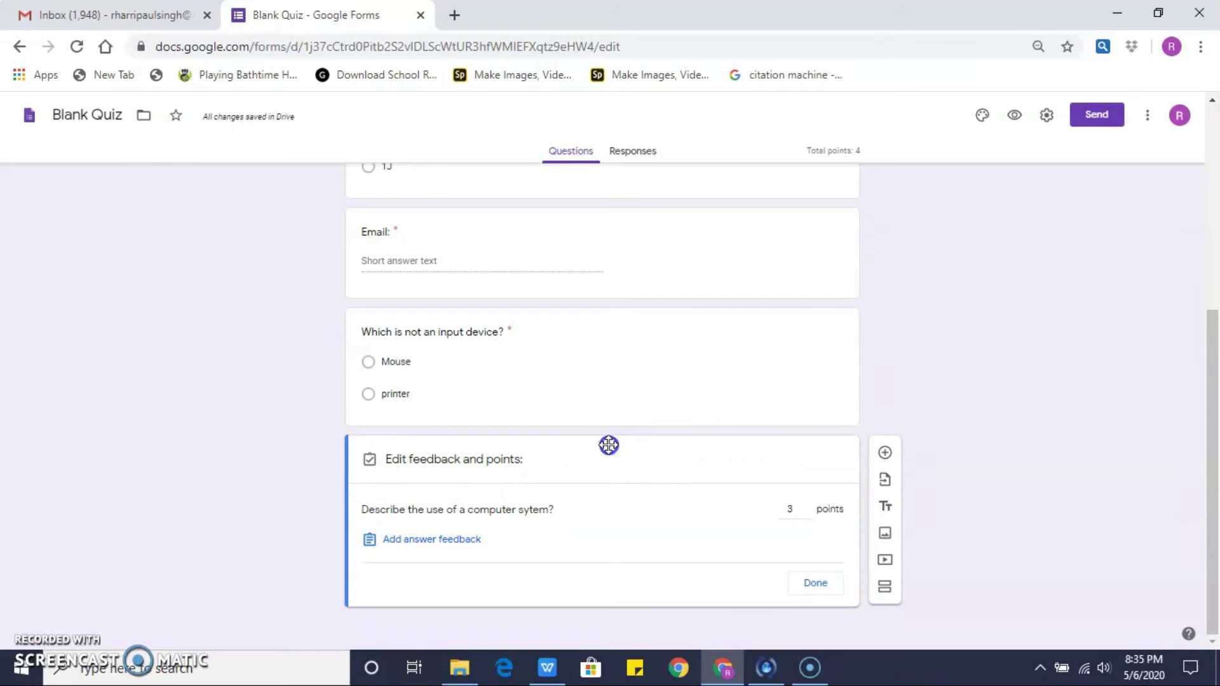
left_click(804, 583)
Replace "Describe the use of" at the start of the paragraph question with "What is the use of".
left_click(546, 482)
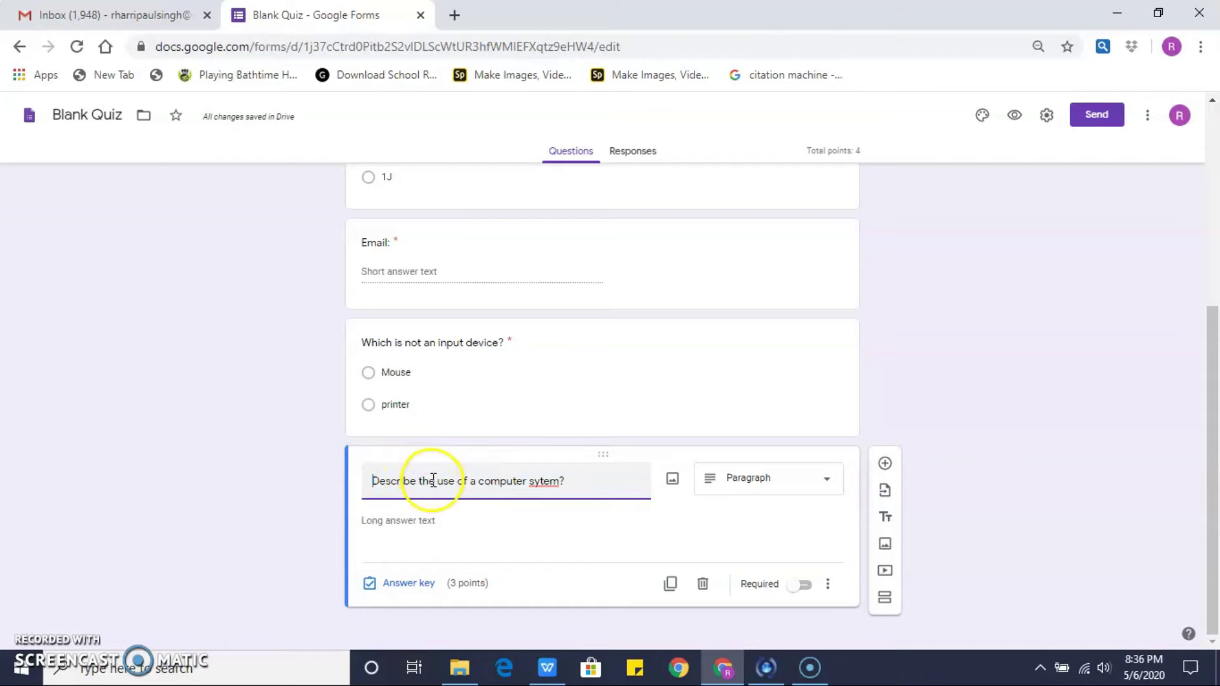
left_click_drag(379, 481, 452, 481)
left_click(453, 481)
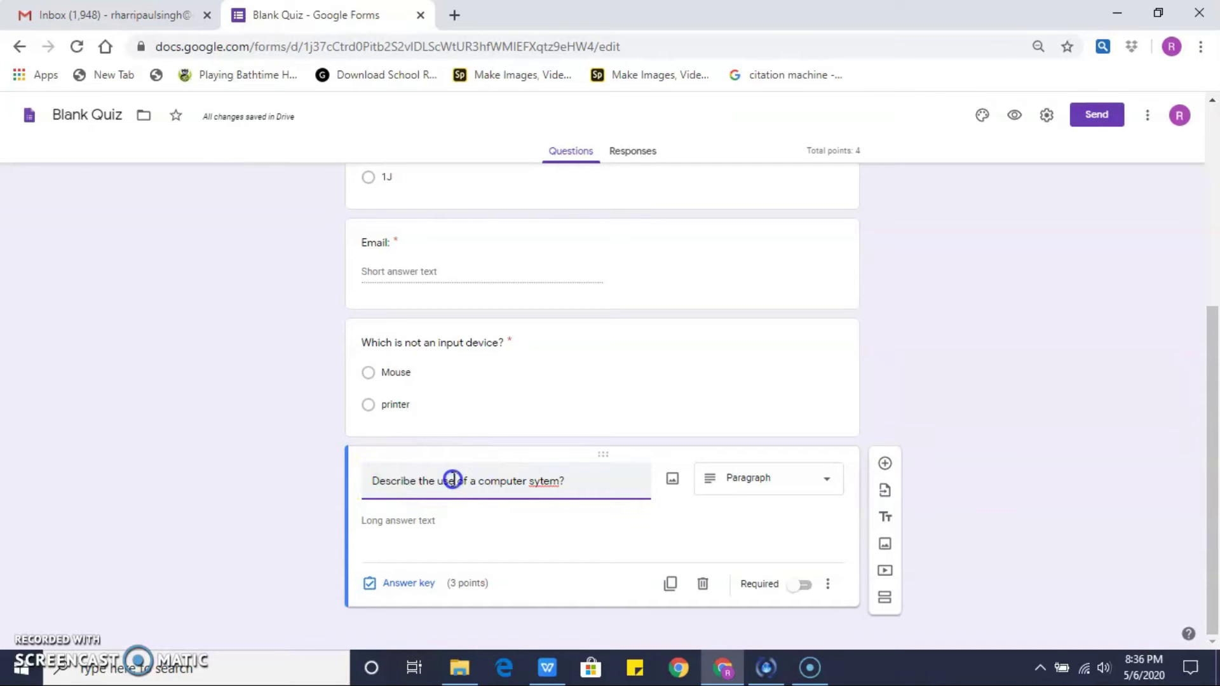
left_click(476, 481)
left_click_drag(470, 481, 343, 466)
type("What")
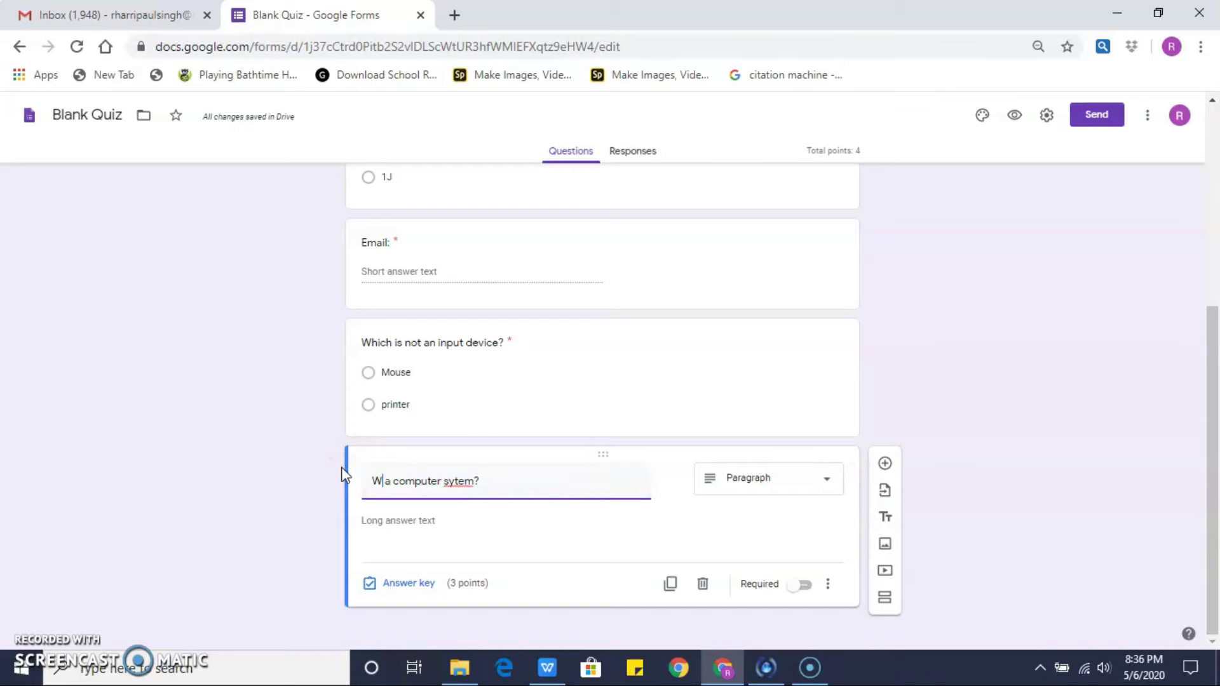
type(" is the use ")
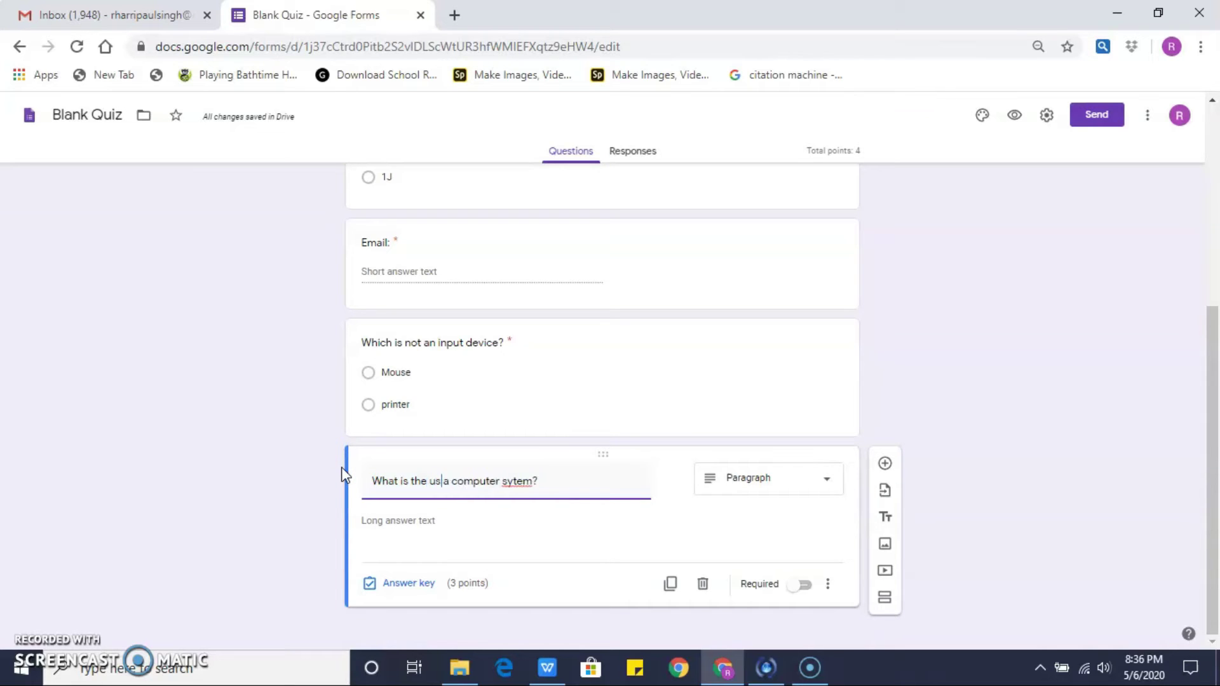
type("of")
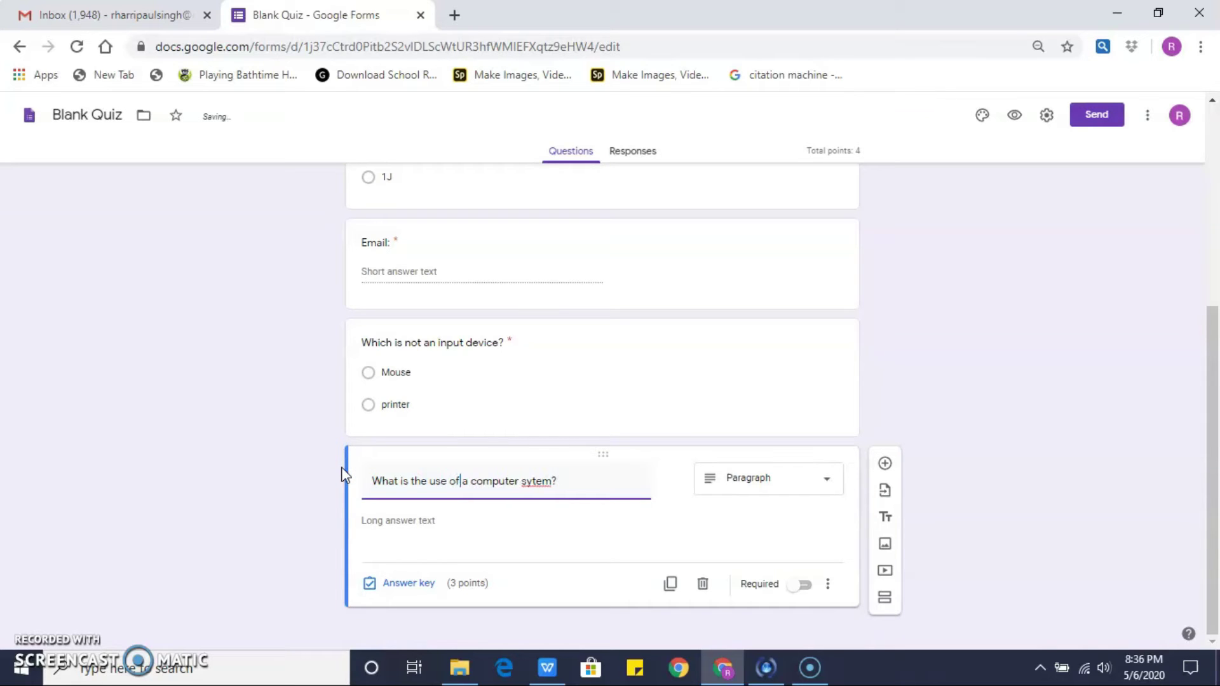
Correct "sytem" to "system" in the paragraph question and make that question required.
left_click(533, 480)
type("sys")
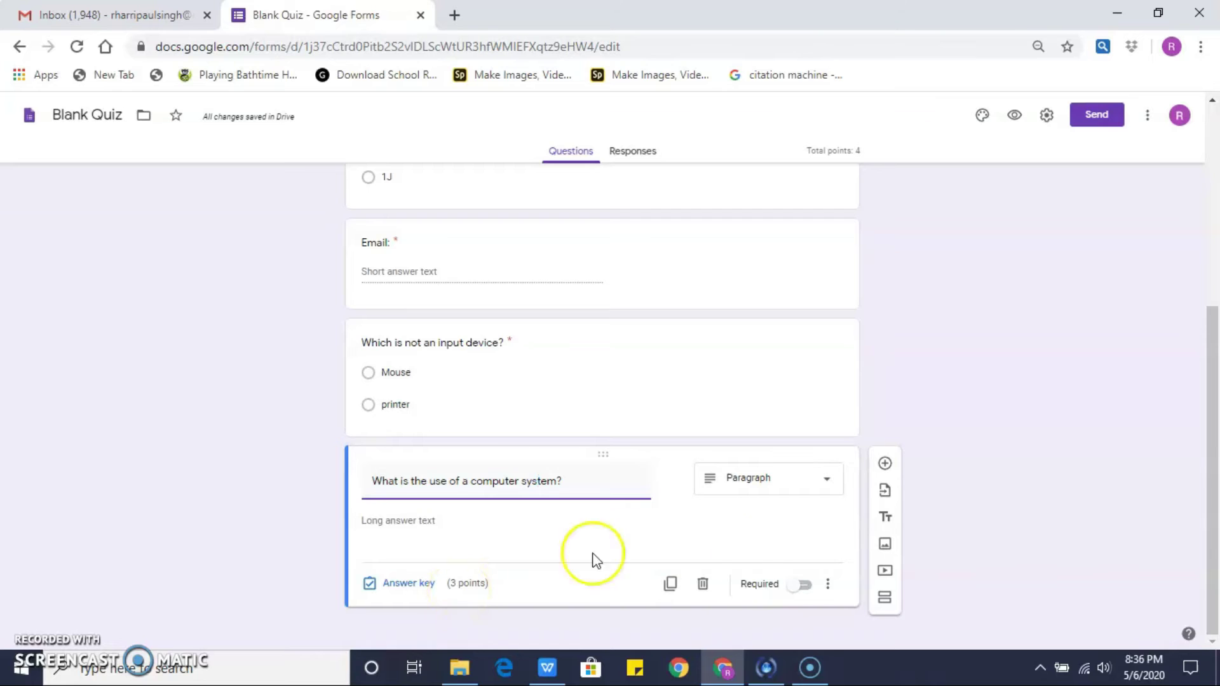
left_click(806, 586)
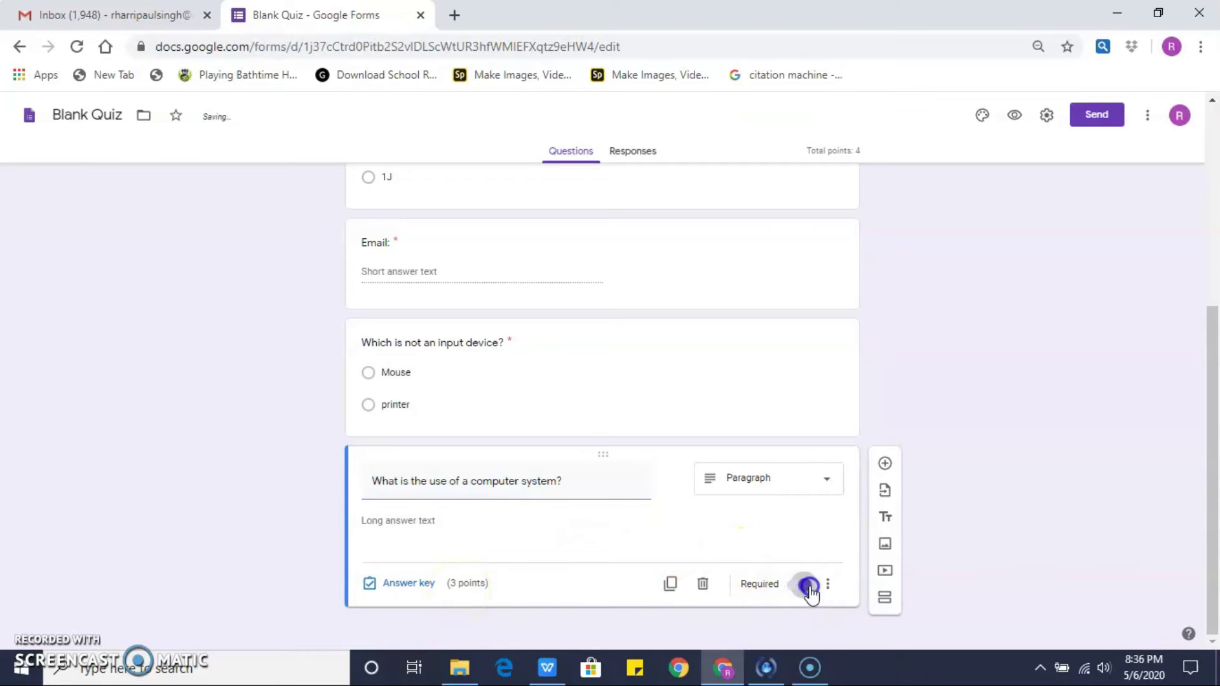
left_click(837, 564)
left_click(975, 537)
Add a short-answer question reading "Is the printer an out device" below the computer system question.
left_click_drag(1214, 466, 1214, 520)
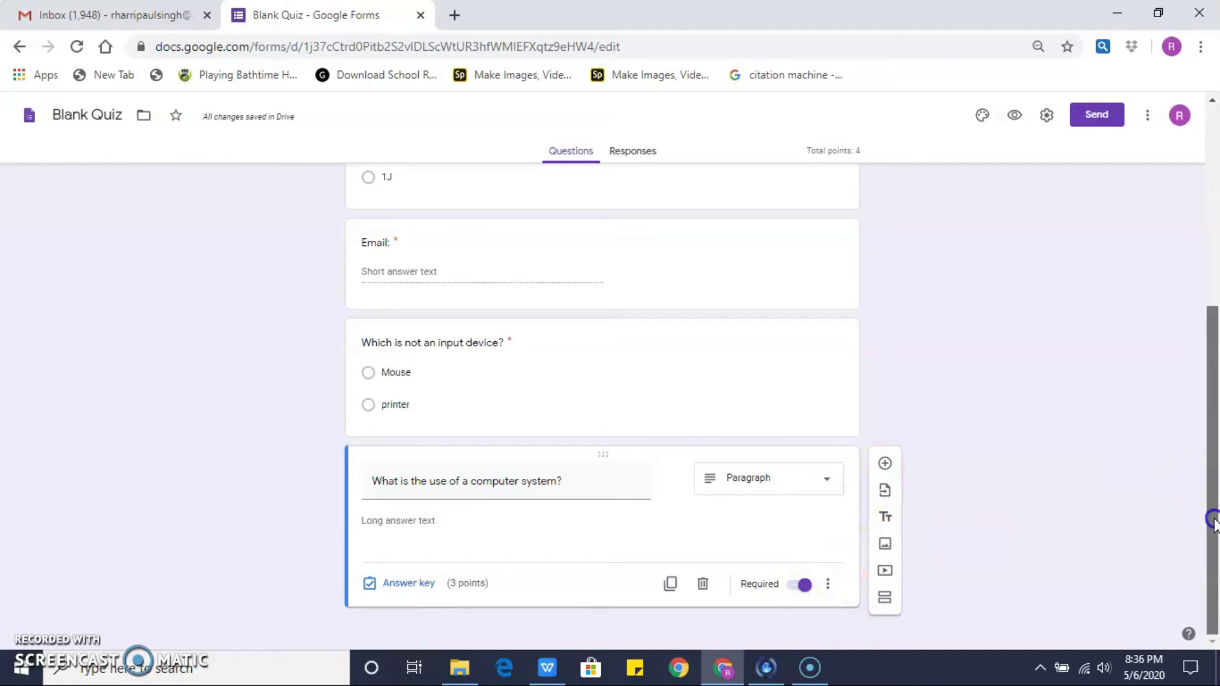
left_click(884, 464)
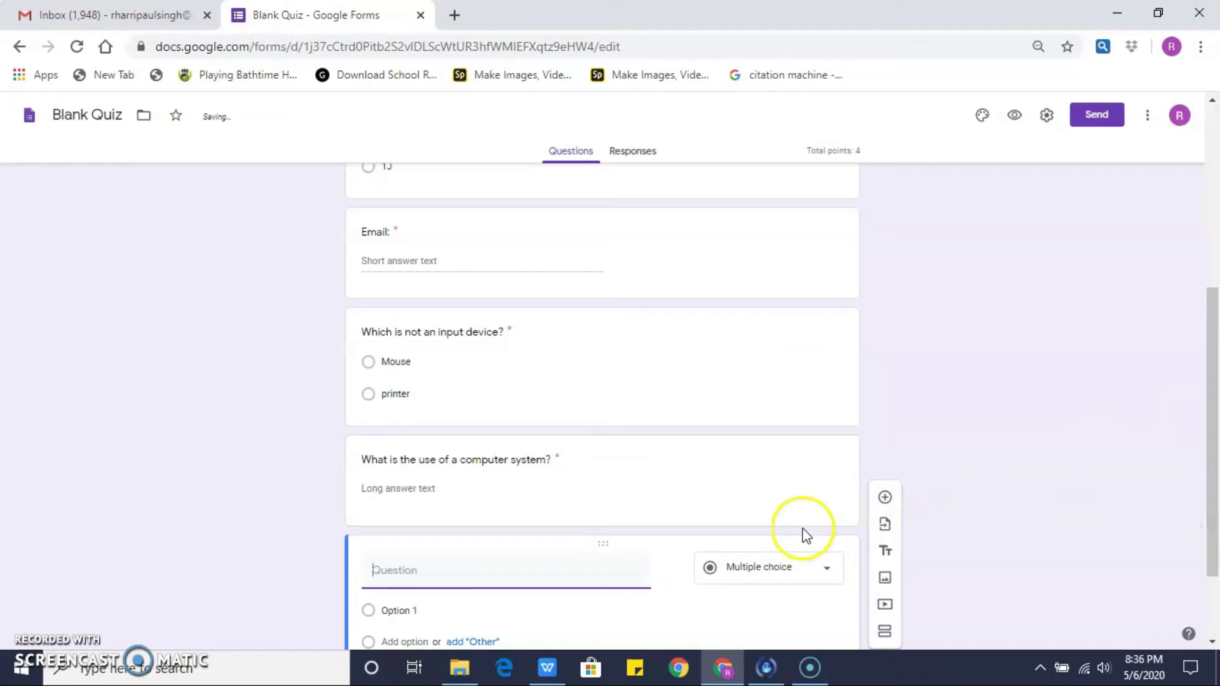
left_click_drag(1212, 402, 1216, 462)
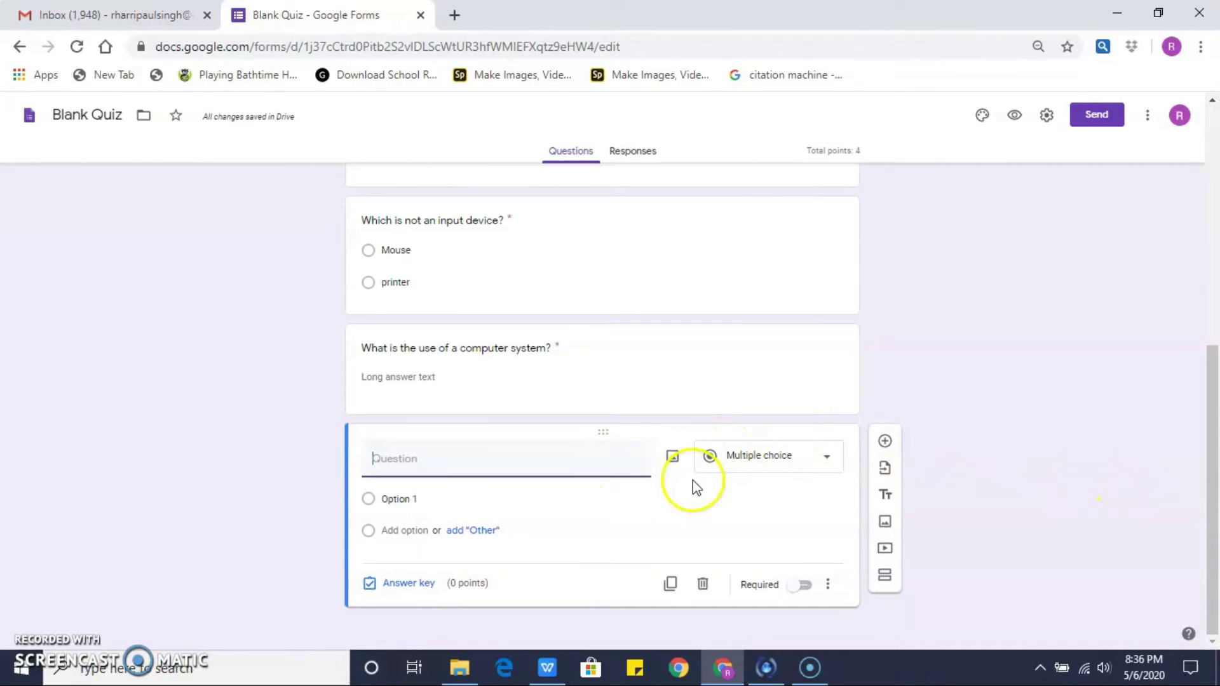
left_click(802, 469)
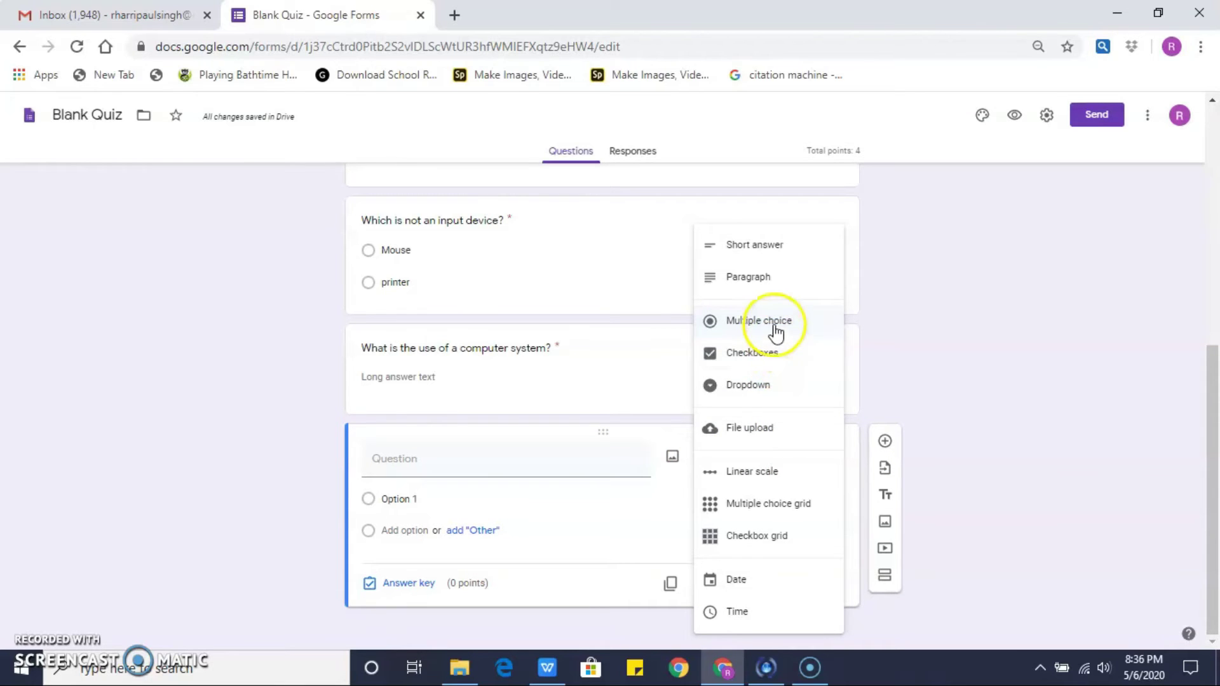
left_click(773, 255)
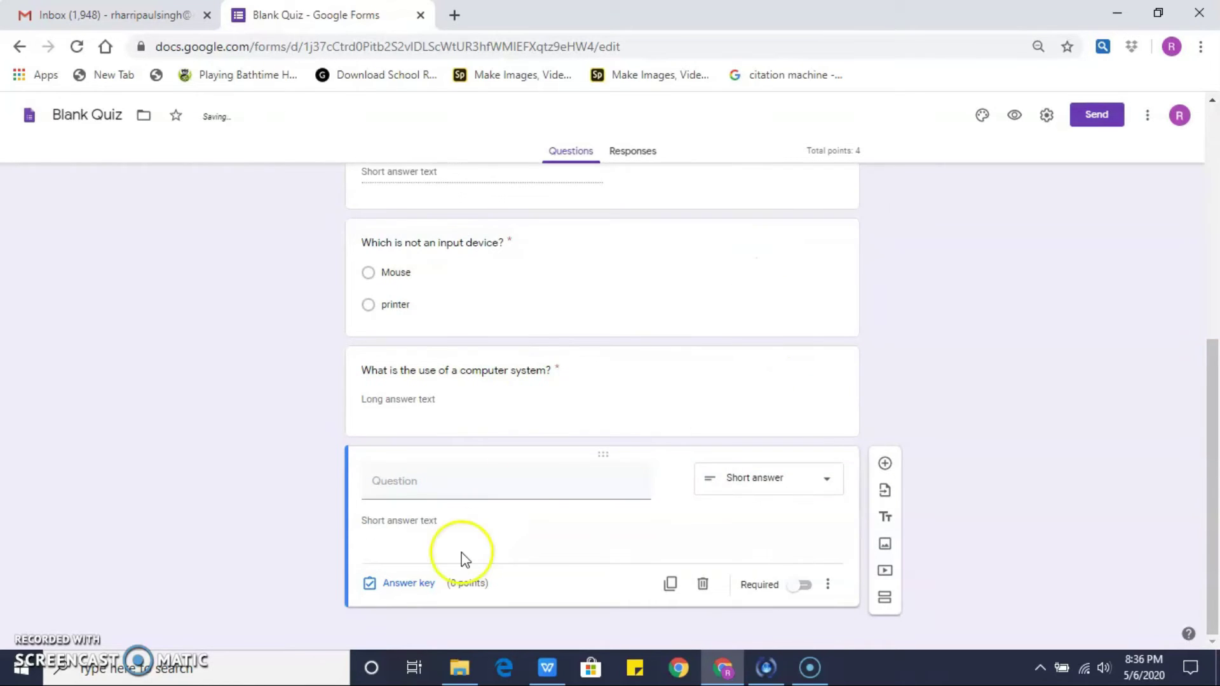
left_click(457, 492)
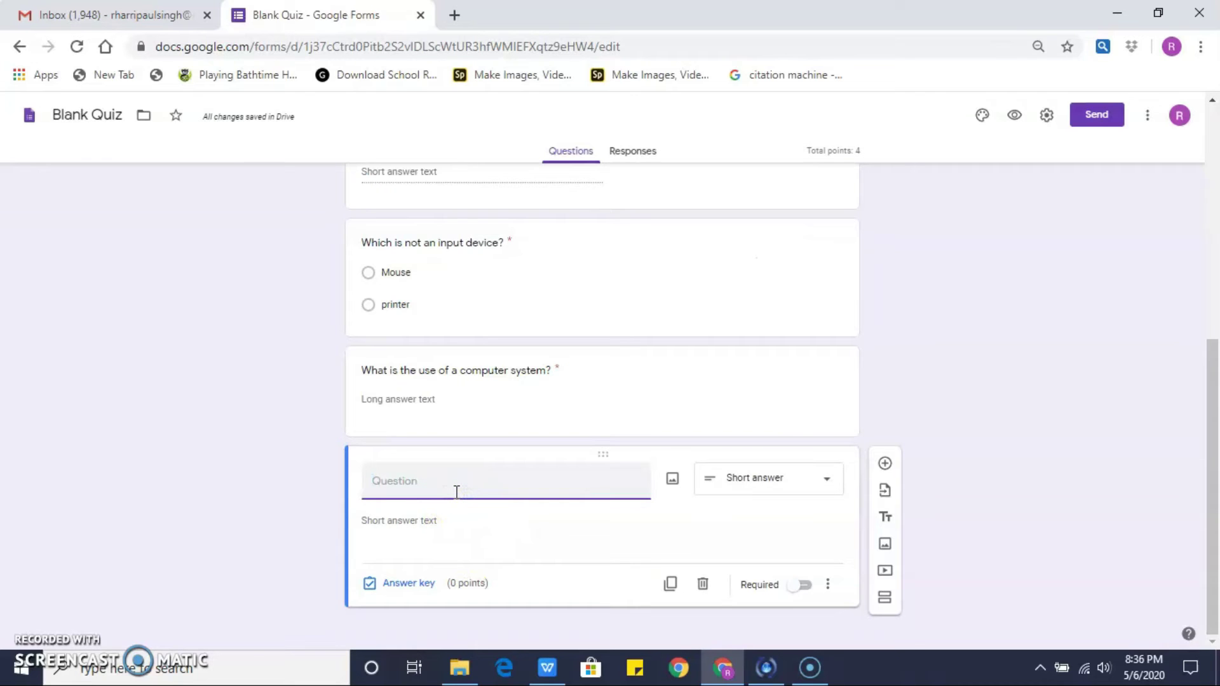
type("Is the")
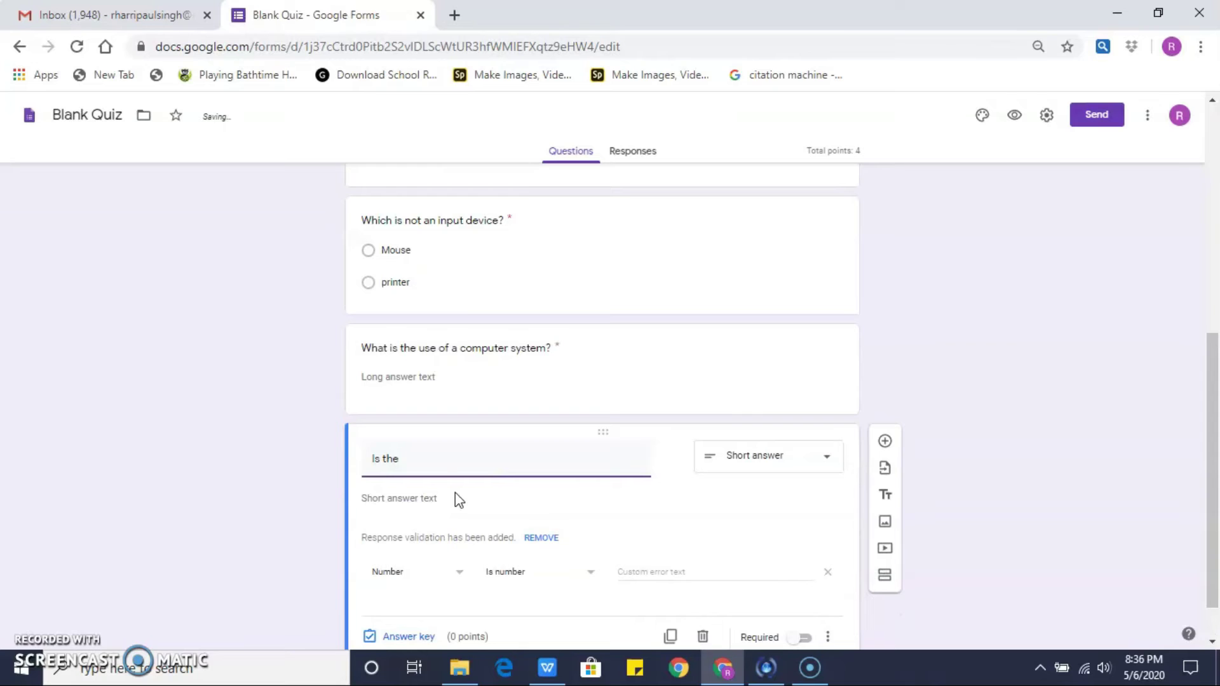
type(" printer an out")
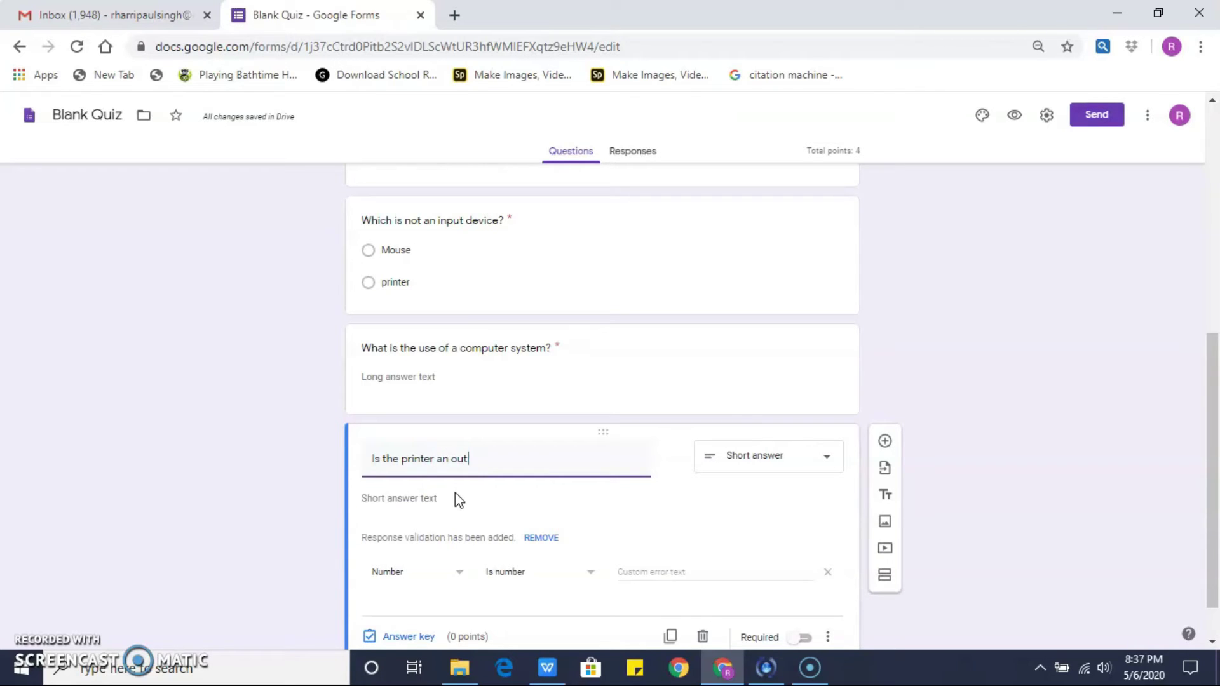
type(" device")
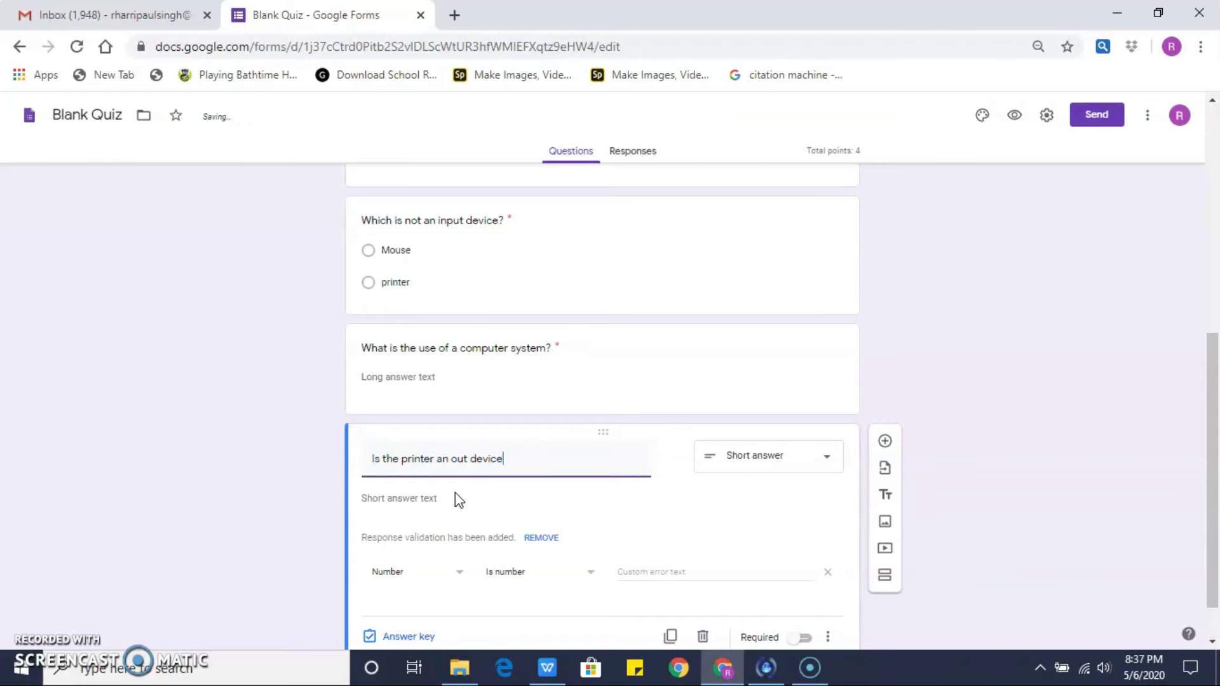
left_click(422, 523)
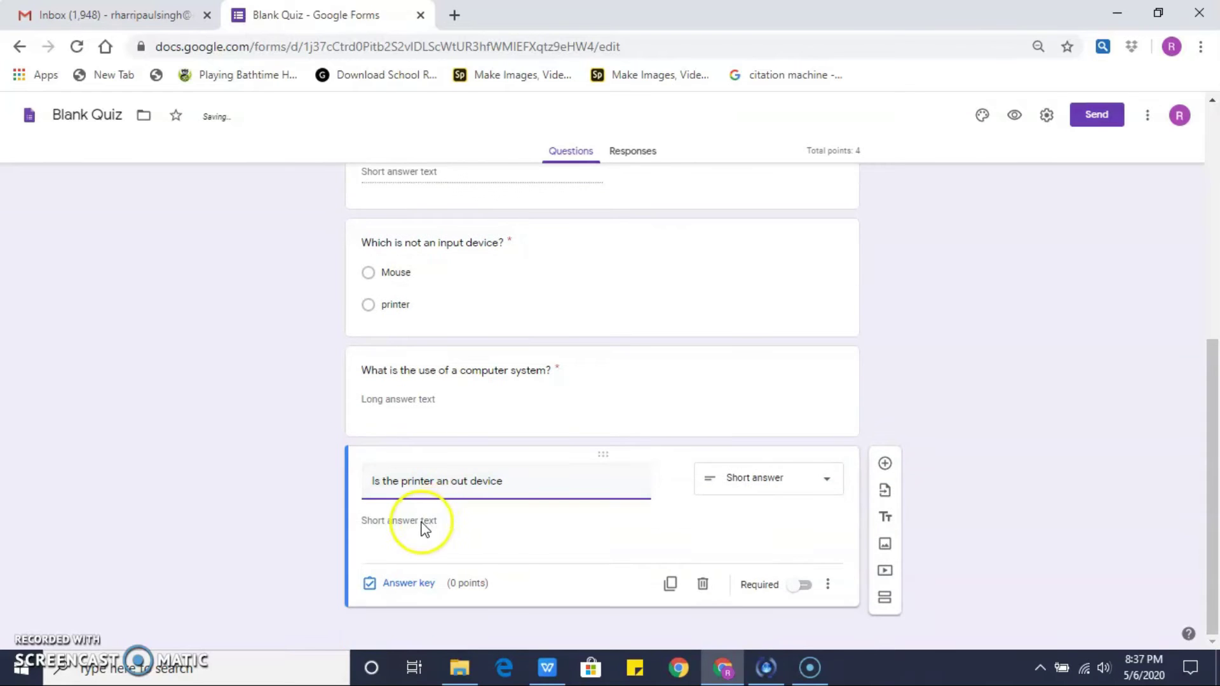
Change the printer question to multiple choice and give it the options Yes and No.
left_click(744, 490)
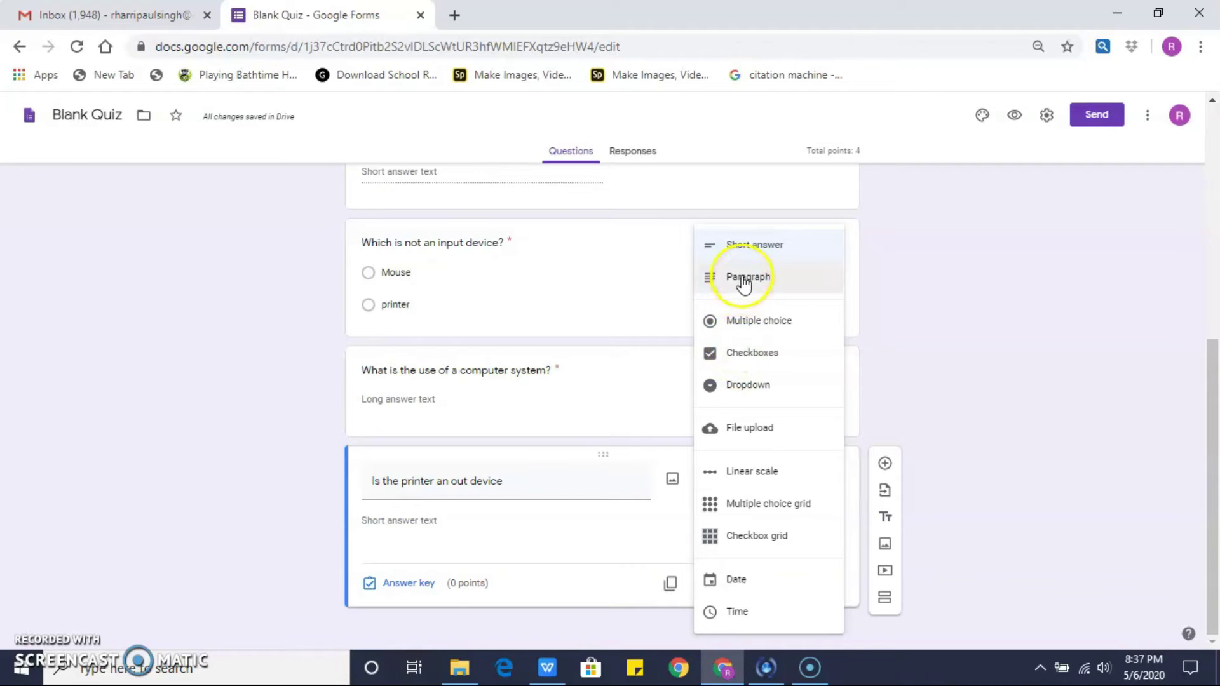
left_click(731, 350)
left_click(725, 320)
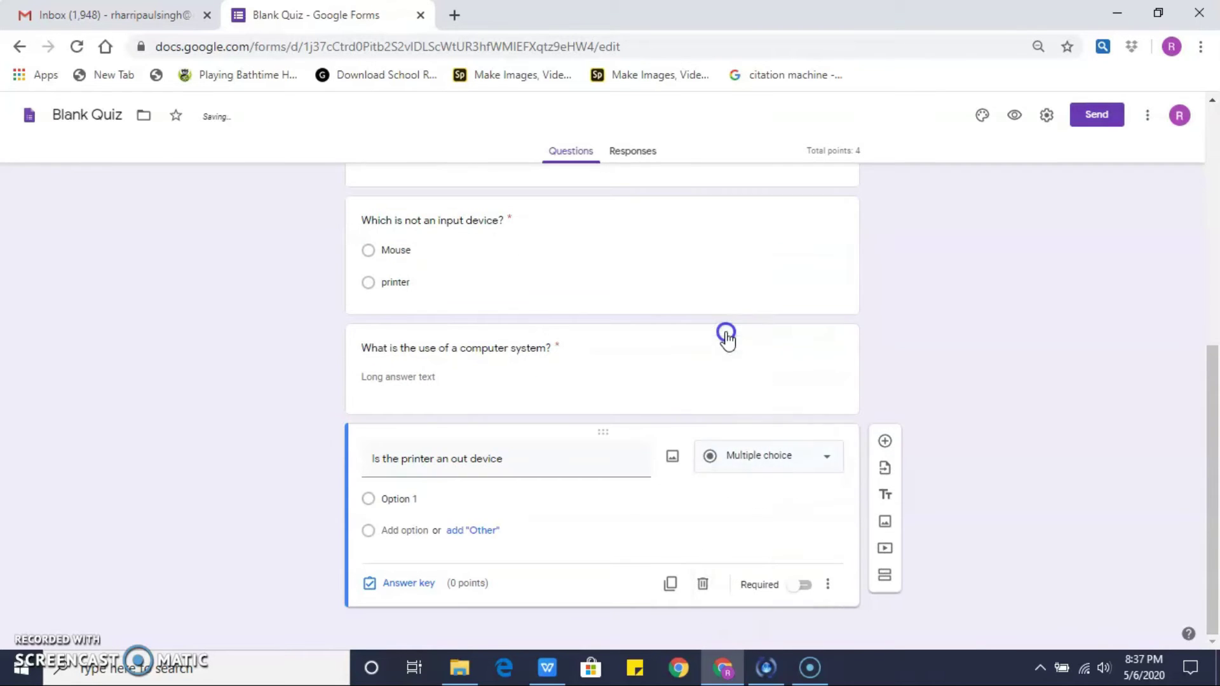
left_click(437, 498)
key("BackSpace")
type("Te")
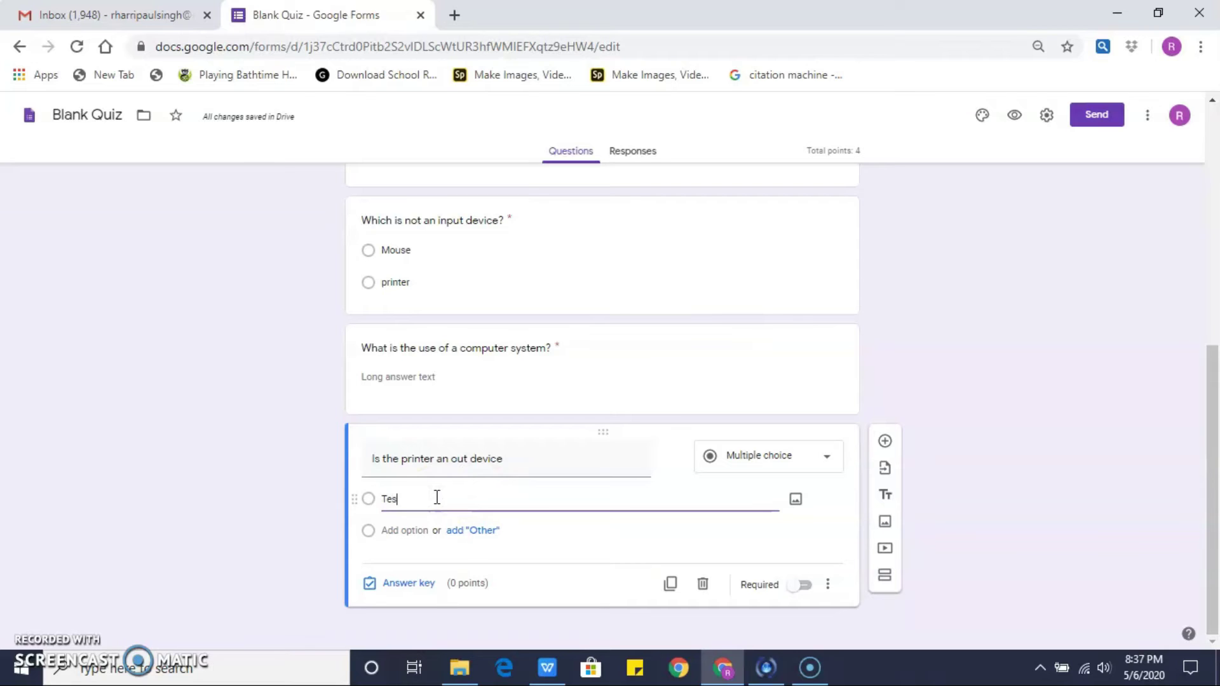
type("s")
key("BackSpace")
key("BackSpace")
key("BackSpace")
type("Yes")
left_click(402, 546)
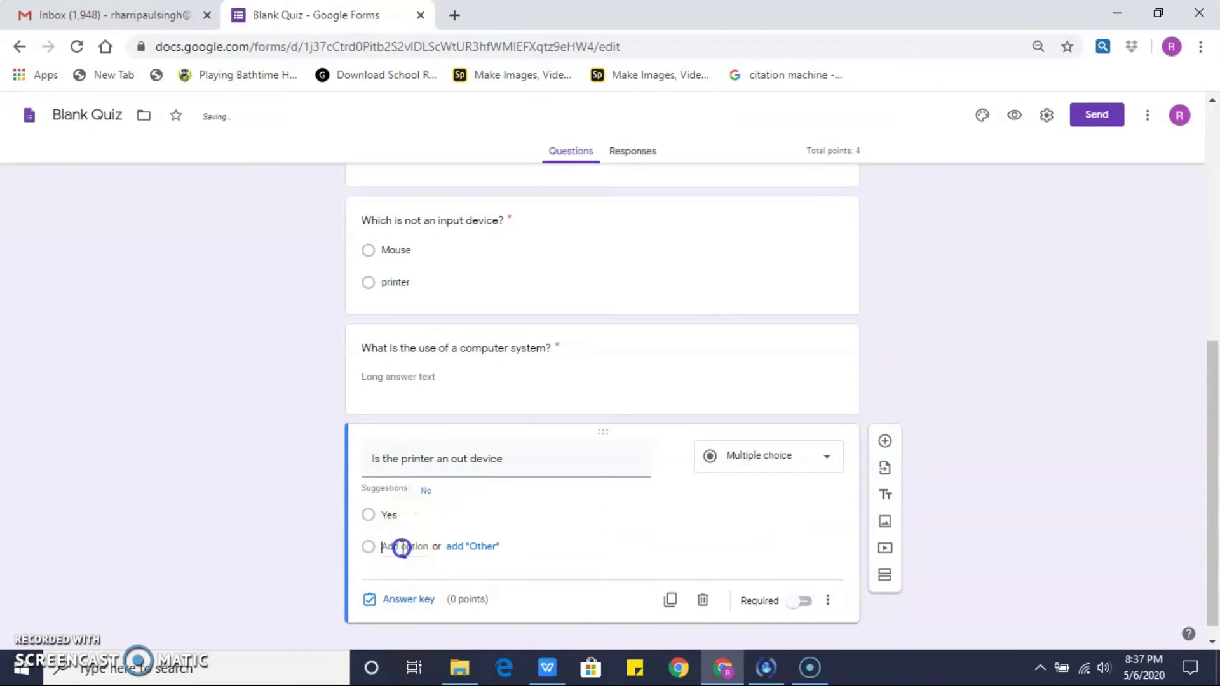
type("No")
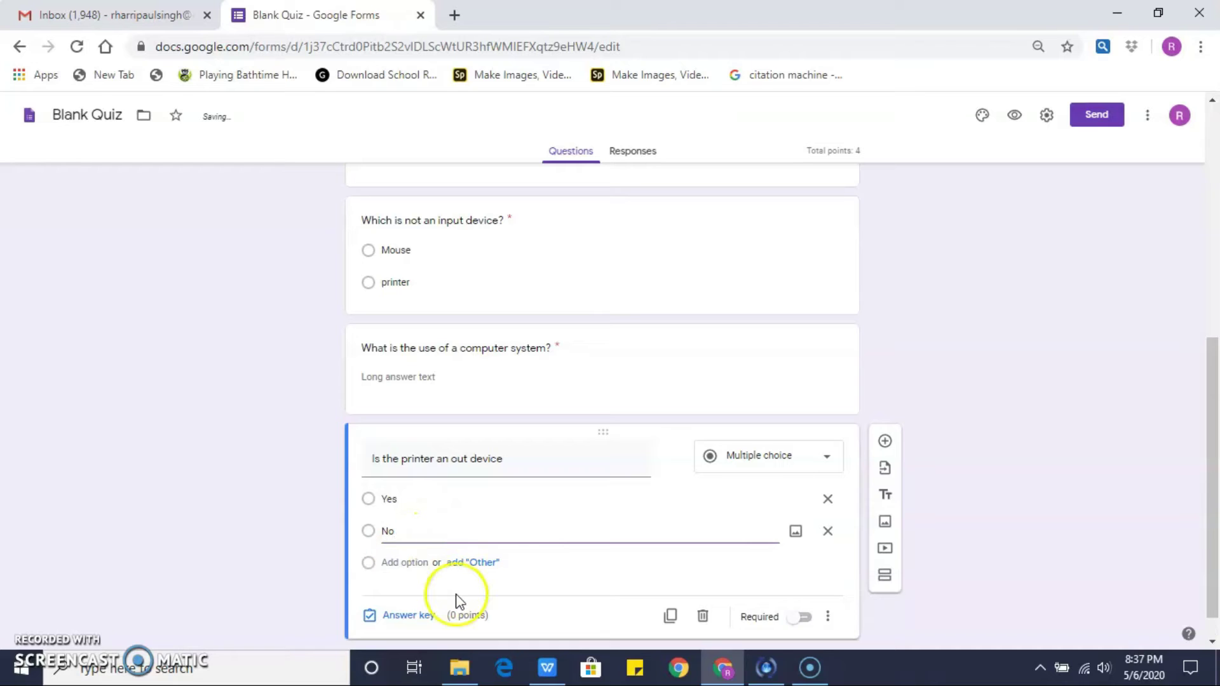
Correct "out device" to "output device" in the printer question's text.
left_click(535, 567)
left_click(467, 459)
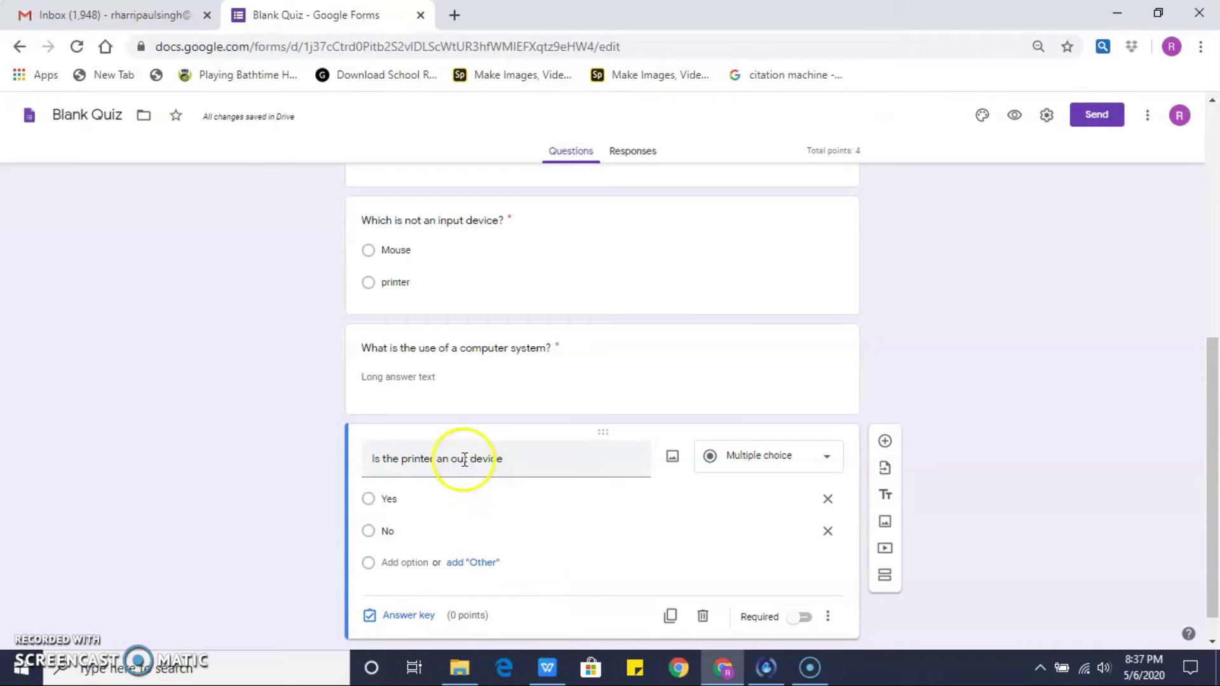
left_click(468, 459)
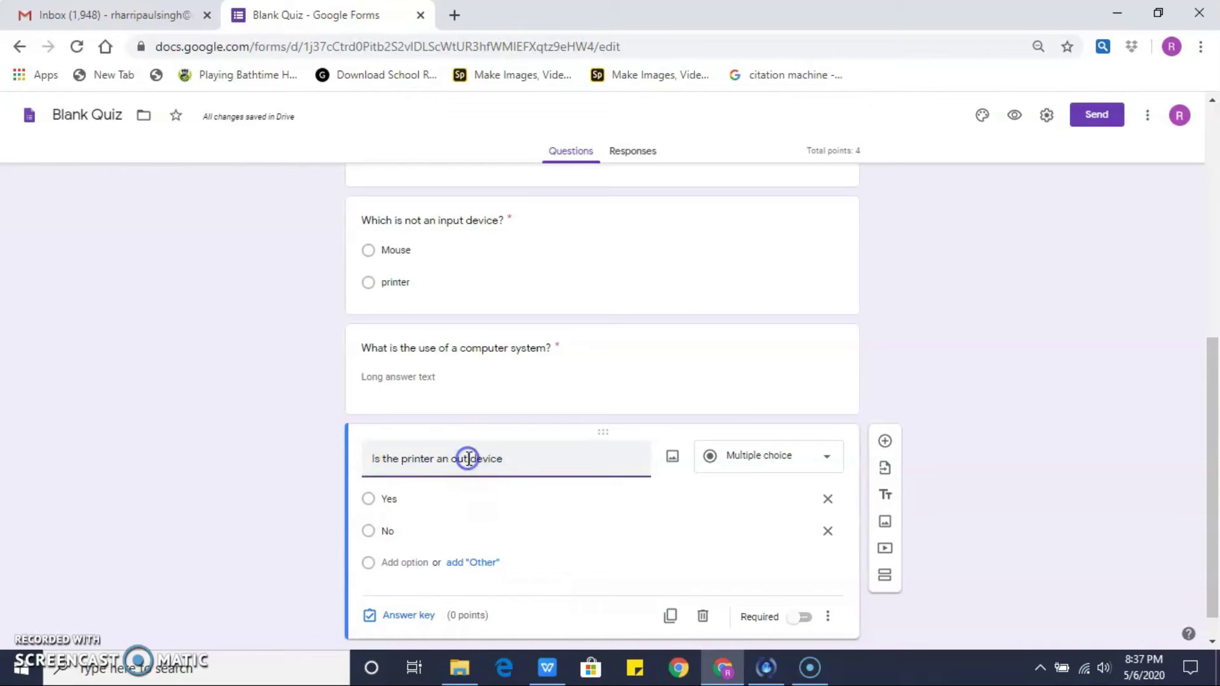
type("put")
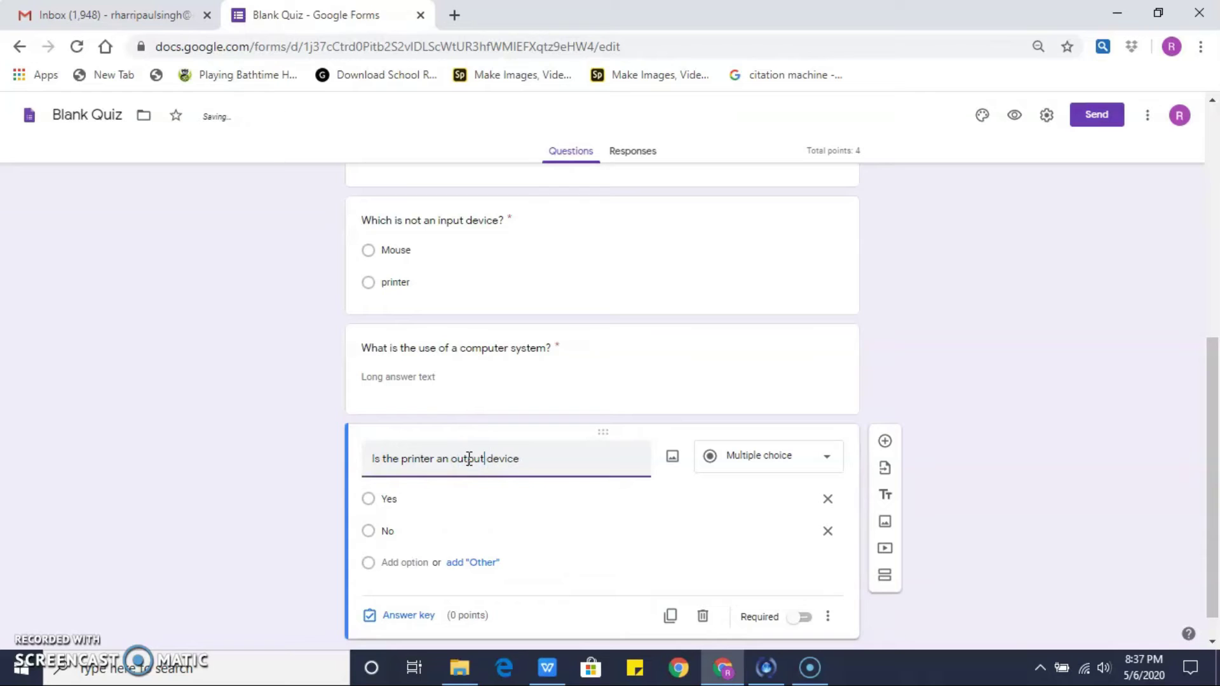
Set Yes as the printer question's correct answer worth 1 point, and make the question required.
left_click(371, 504)
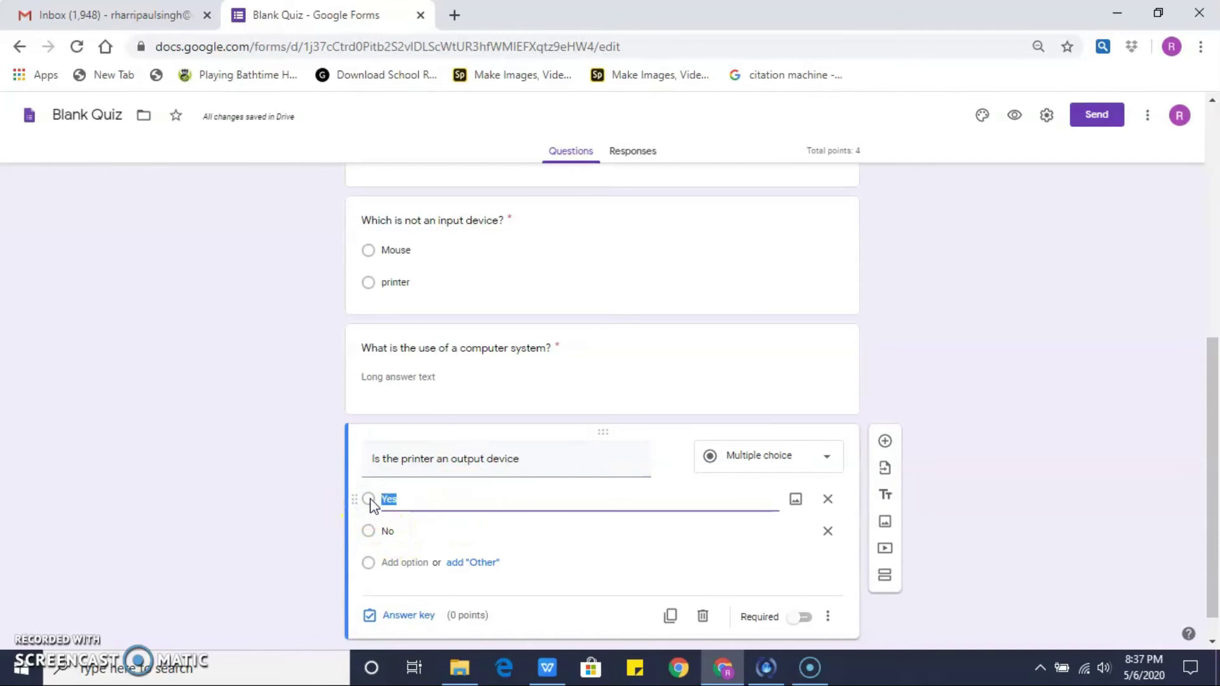
left_click(406, 615)
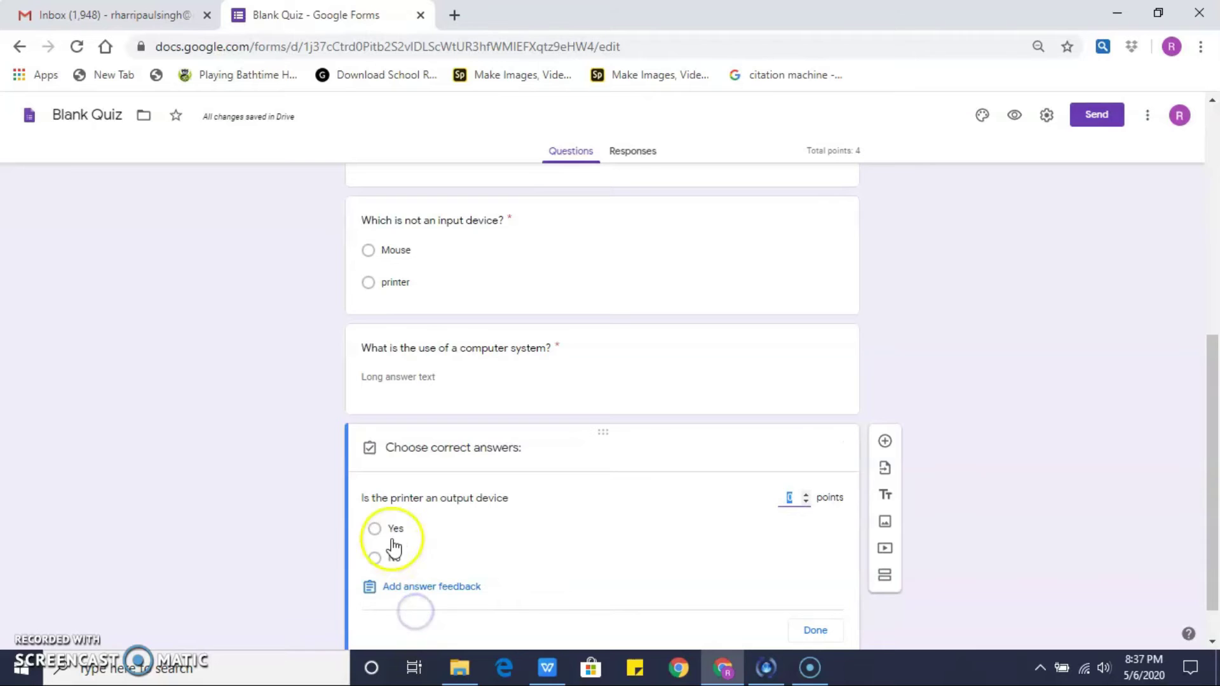
left_click(389, 528)
left_click(806, 493)
left_click(816, 629)
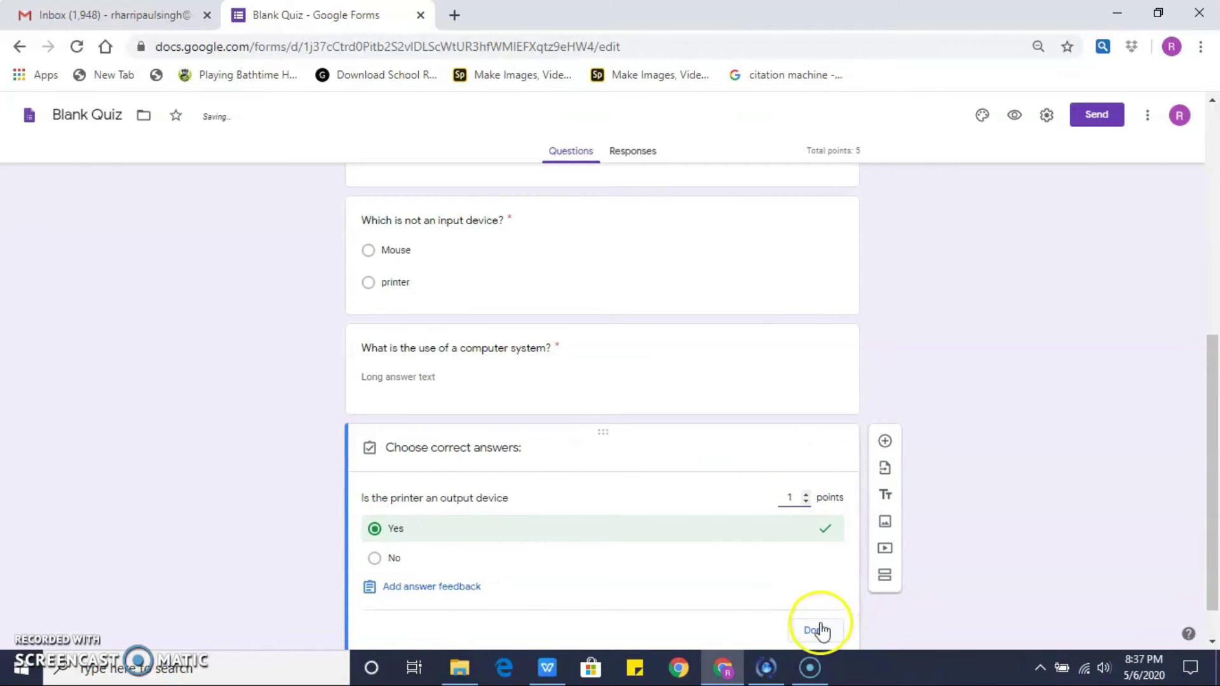
left_click(1013, 464)
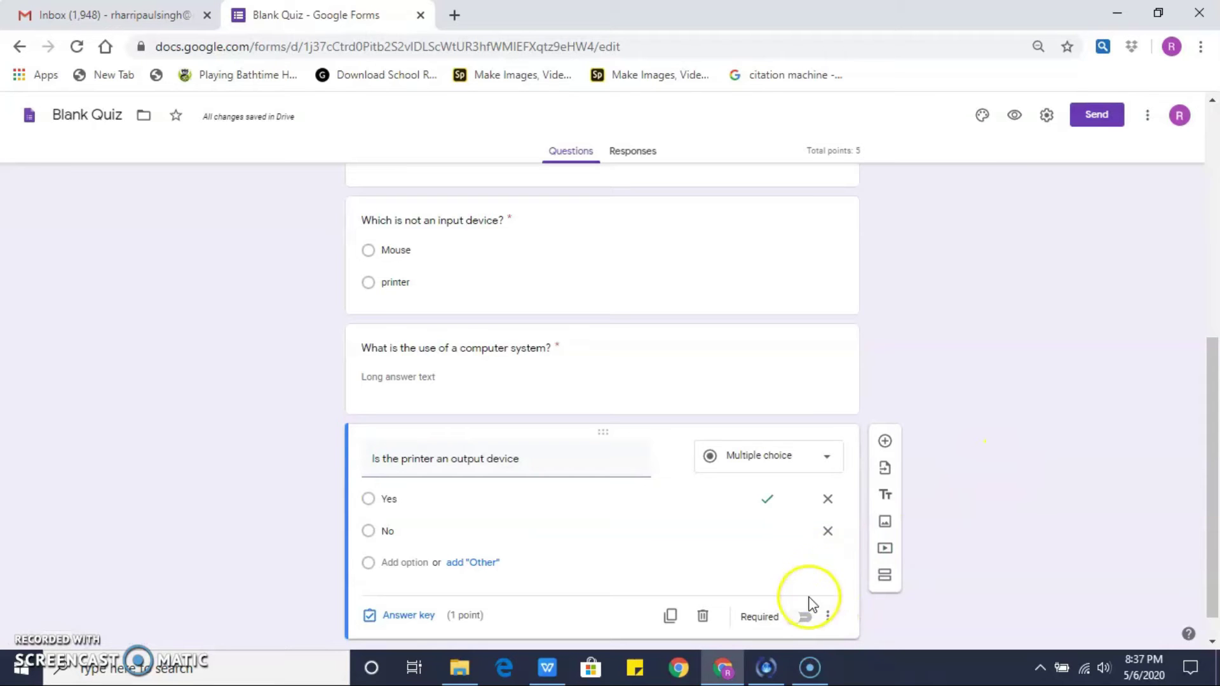
left_click(804, 618)
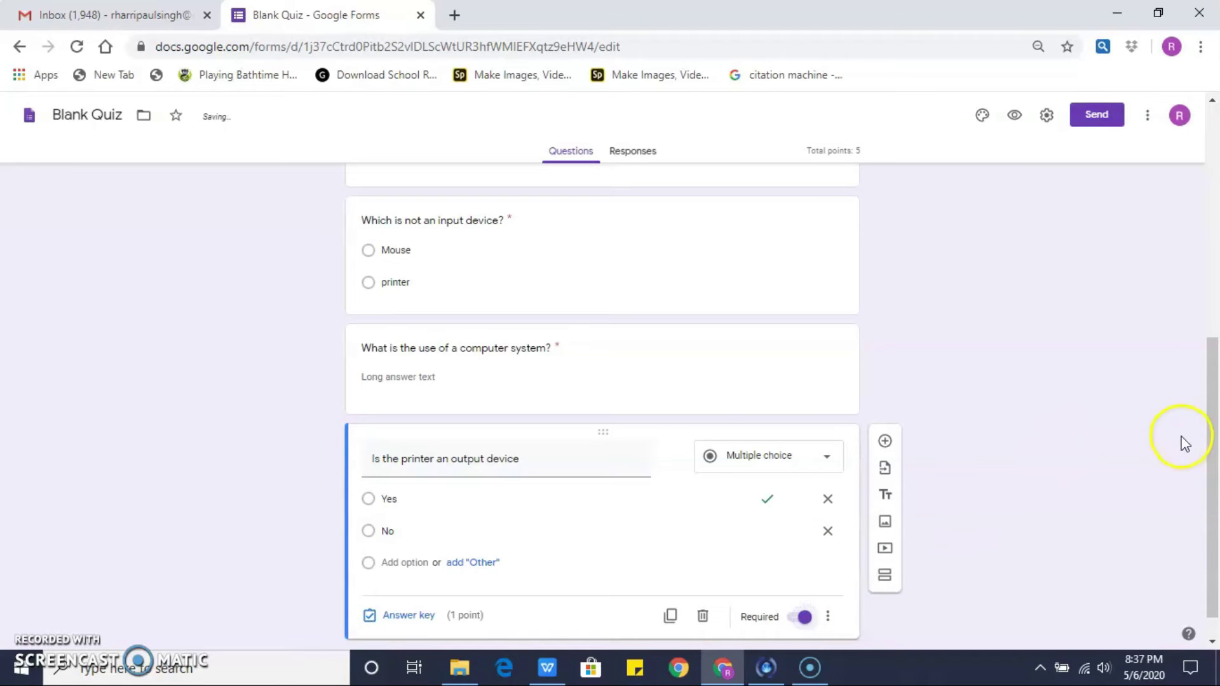
In the form's general settings, enable collecting email addresses, limiting to 1 response, and letting respondents see summary charts and text responses.
left_click_drag(1209, 457, 1208, 194)
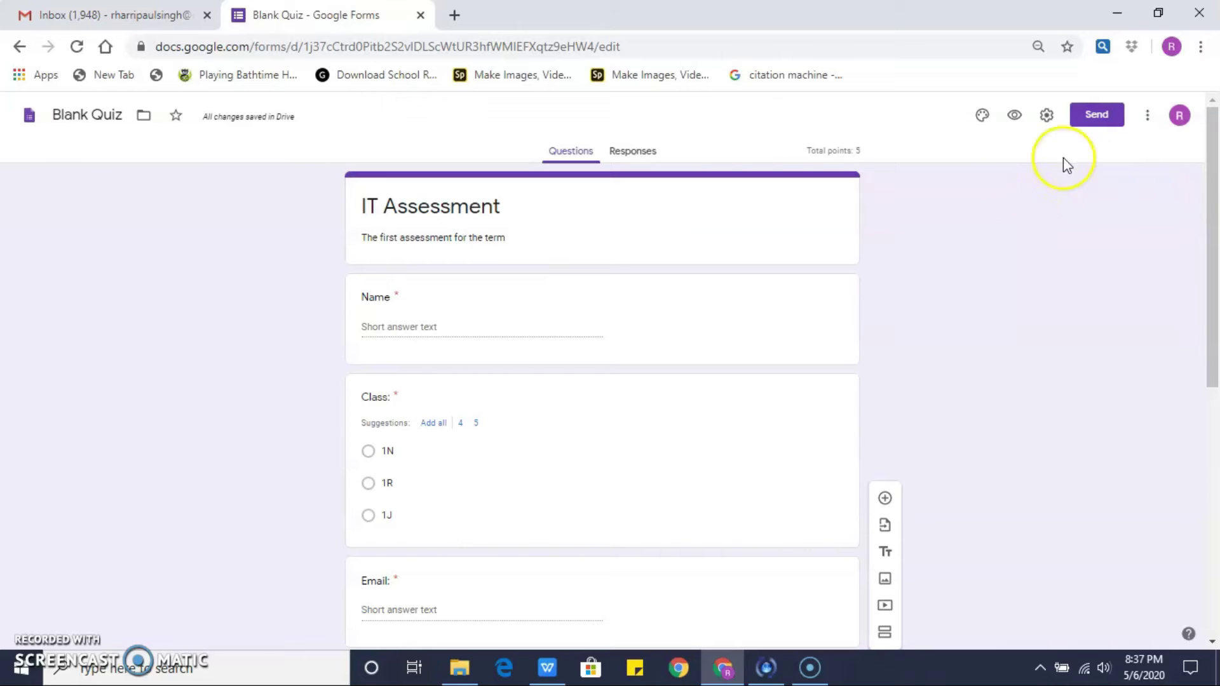
left_click(1045, 115)
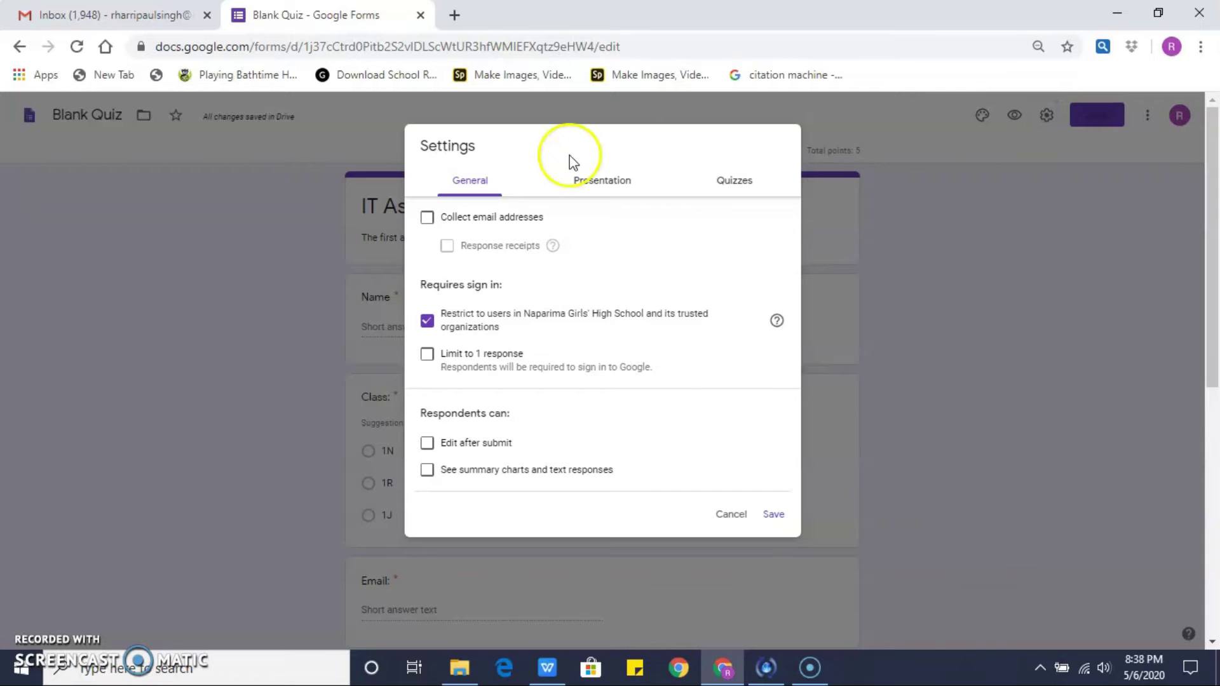
left_click(429, 220)
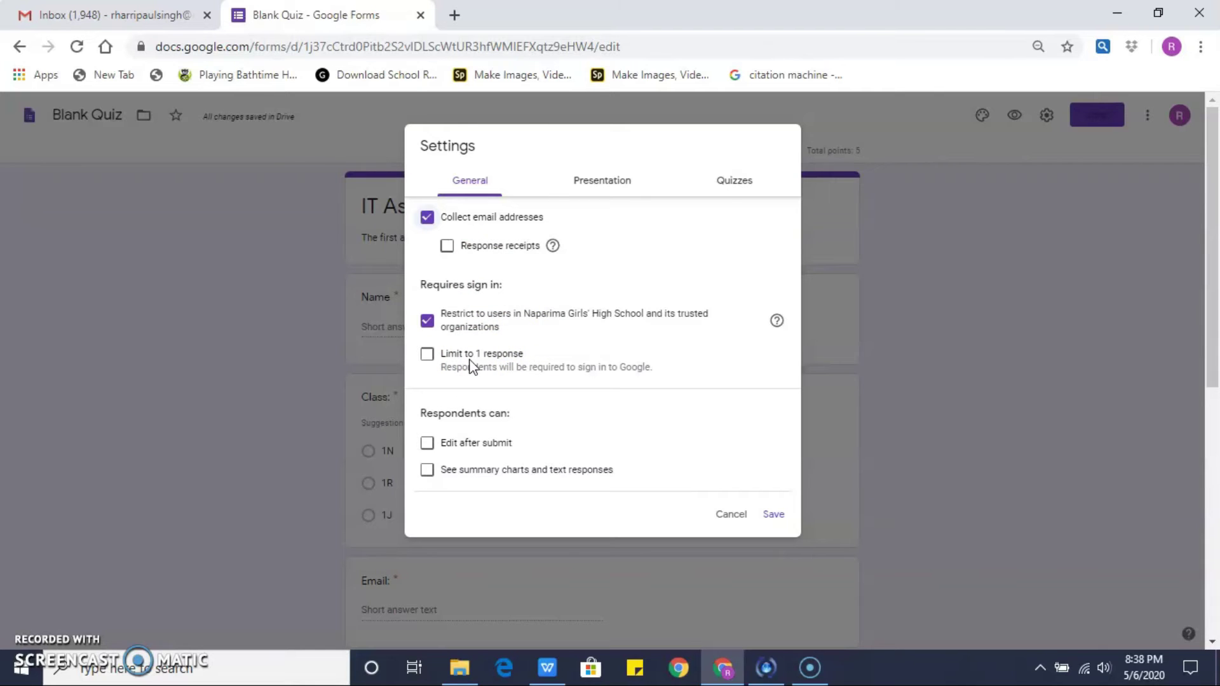
left_click(427, 358)
left_click(448, 478)
left_click(428, 473)
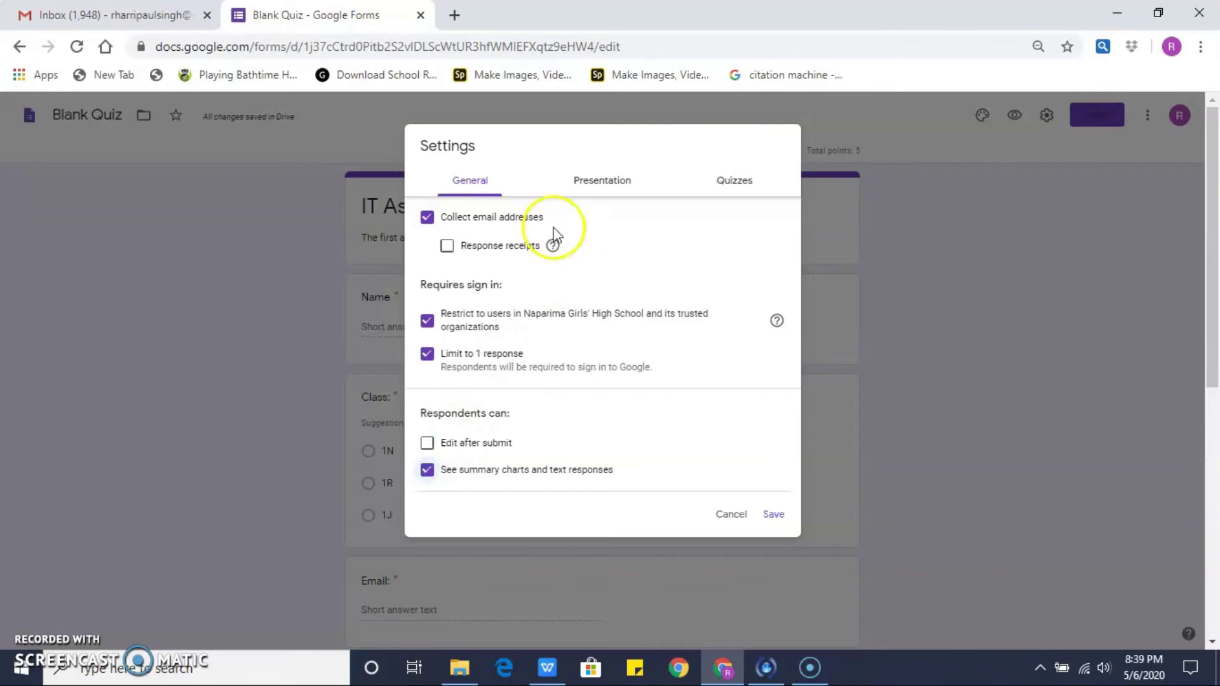
Turn on the progress bar in the form's presentation settings.
left_click(594, 184)
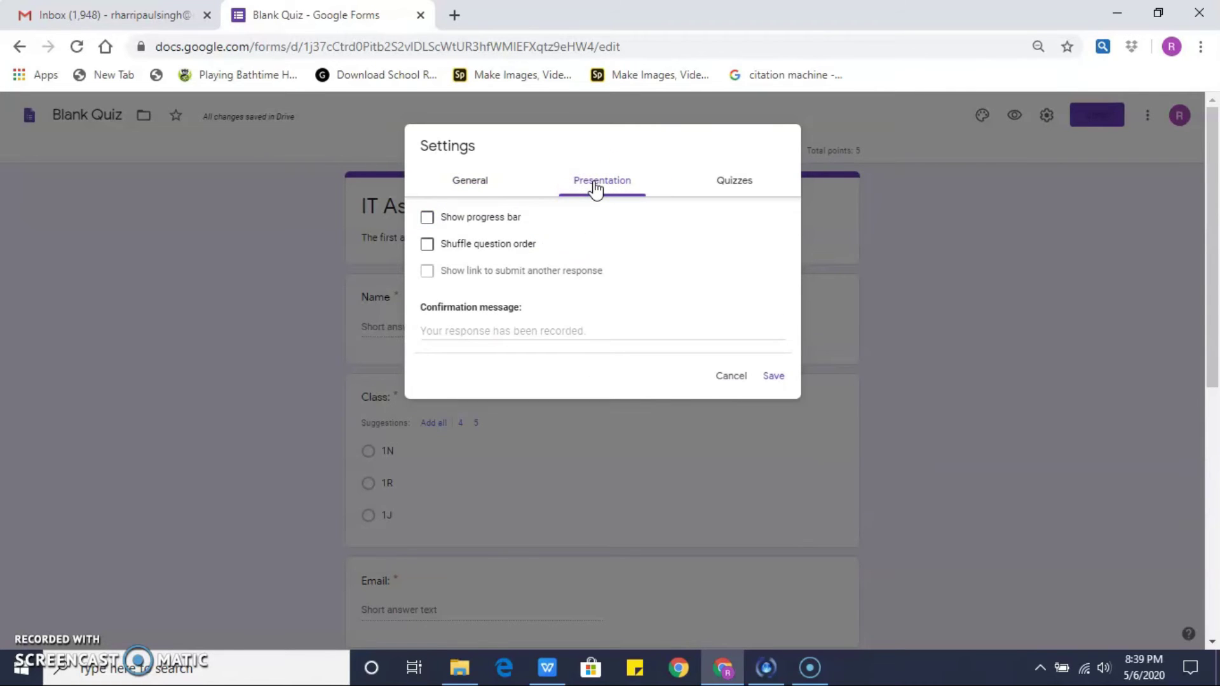
left_click(432, 224)
left_click(448, 258)
Set the quiz grades to be released later, after manual review, and save the form settings.
left_click(741, 185)
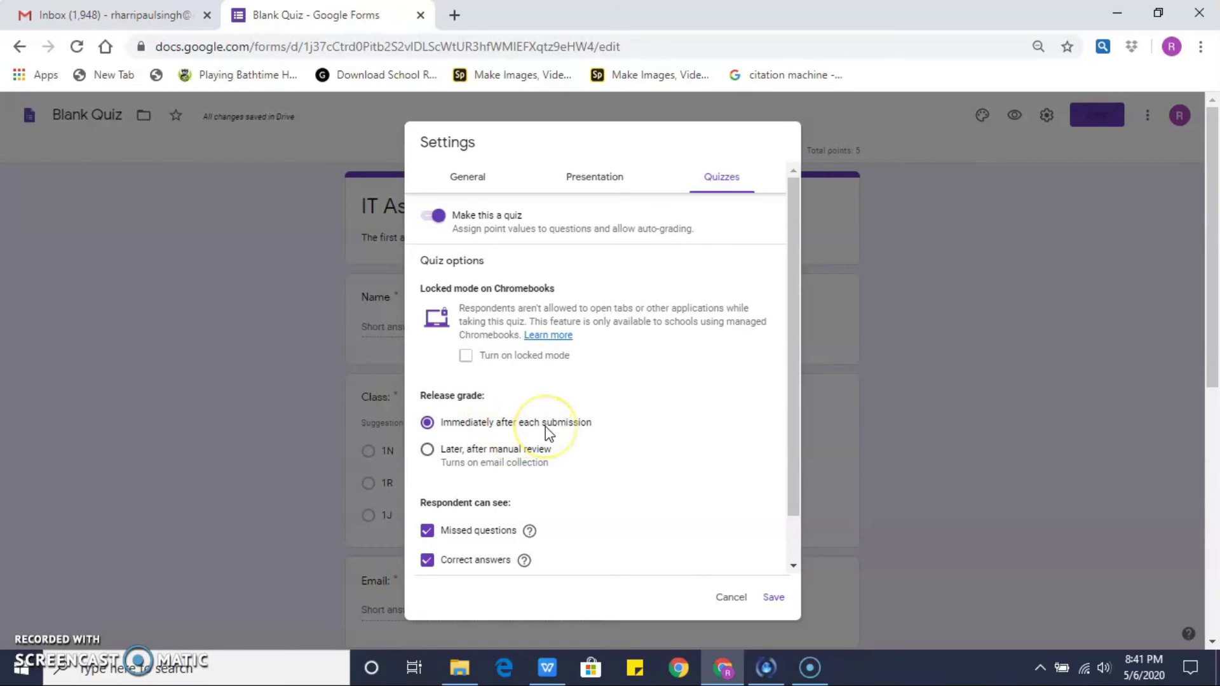
left_click(427, 450)
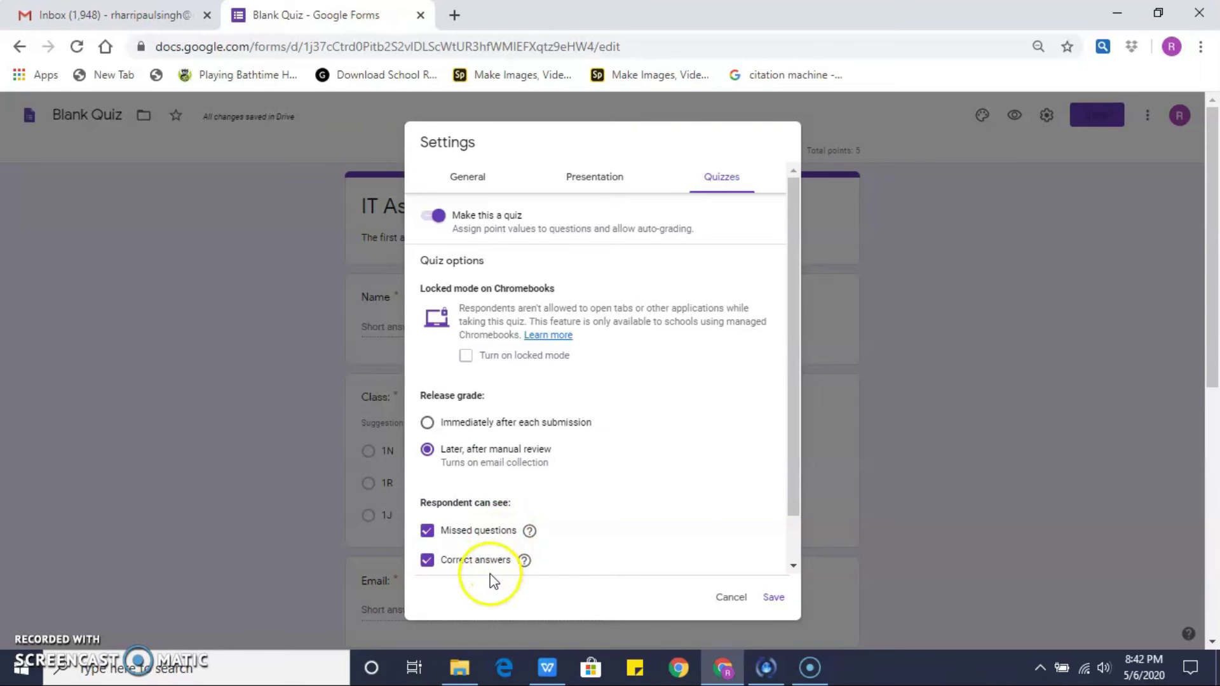
left_click(774, 598)
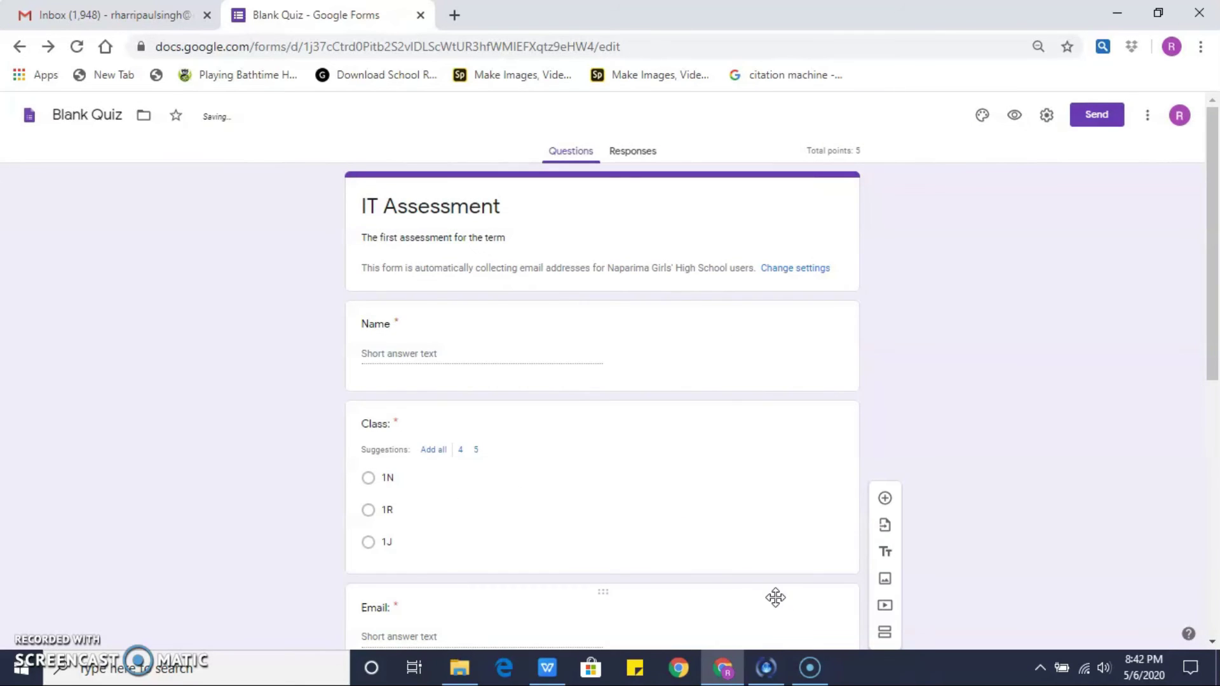
Open the form's sending options, generate a shortened link to the IT Assessment quiz, and copy it.
mouse_move(1212, 204)
left_mouse_down()
mouse_move(1212, 305)
mouse_move(1215, 204)
left_mouse_up()
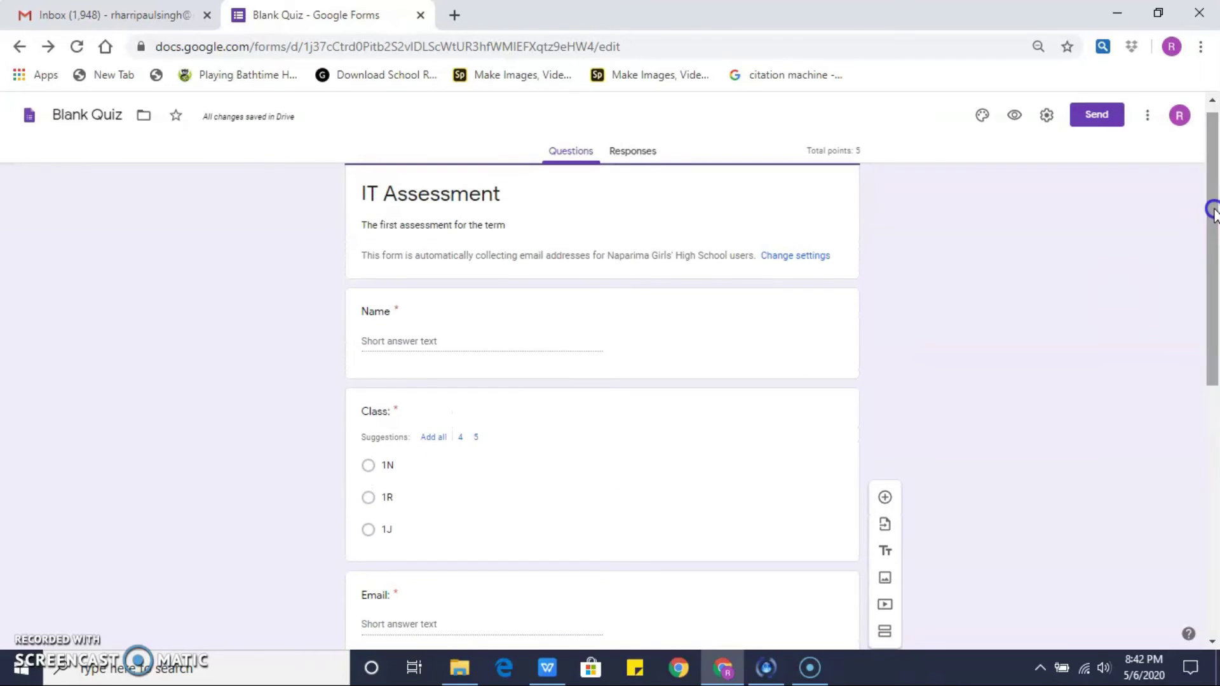
left_click(1095, 124)
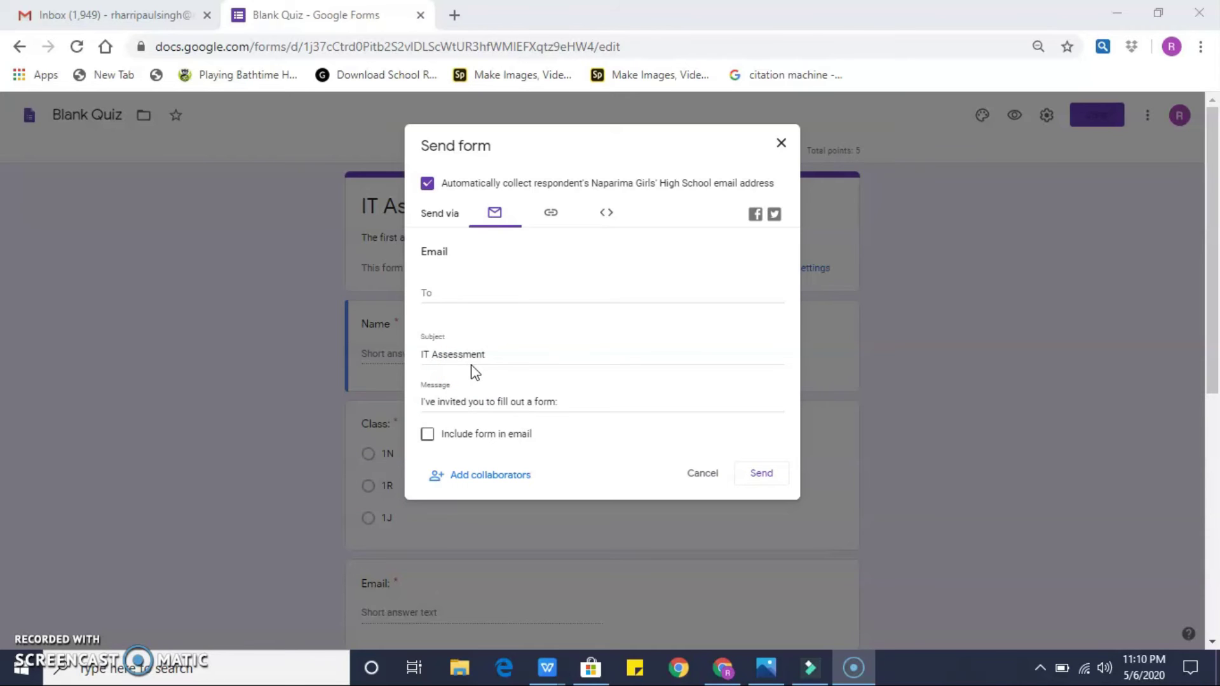
left_click(550, 216)
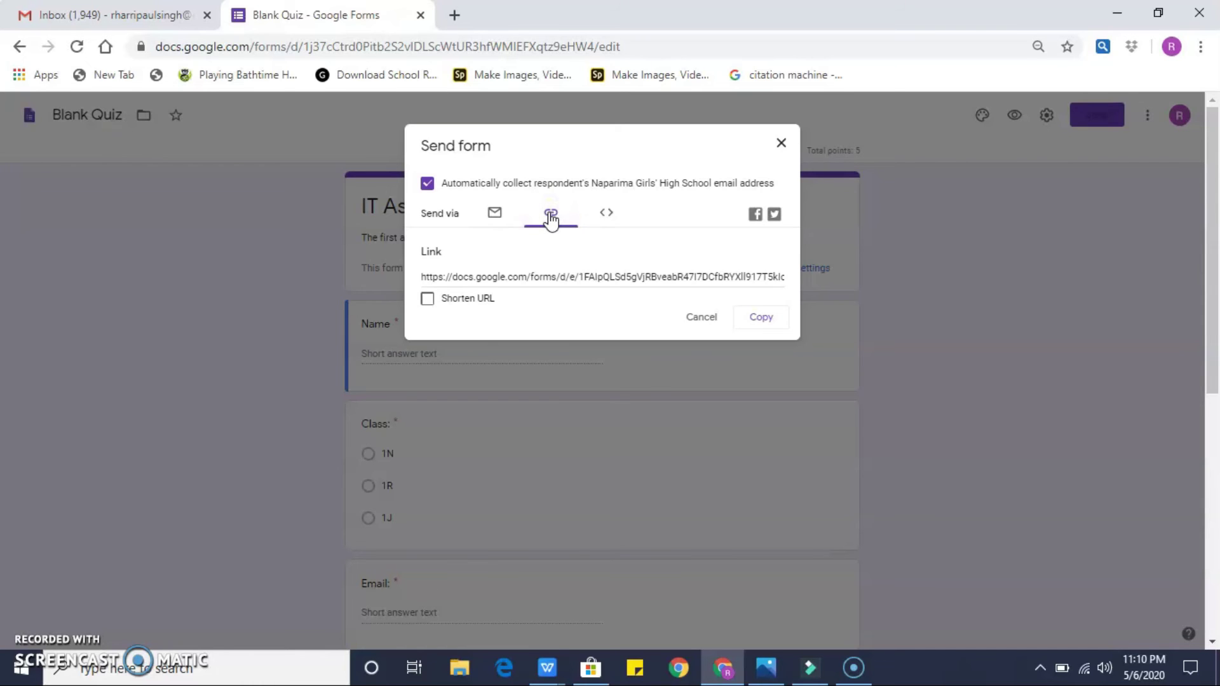
left_click(519, 275)
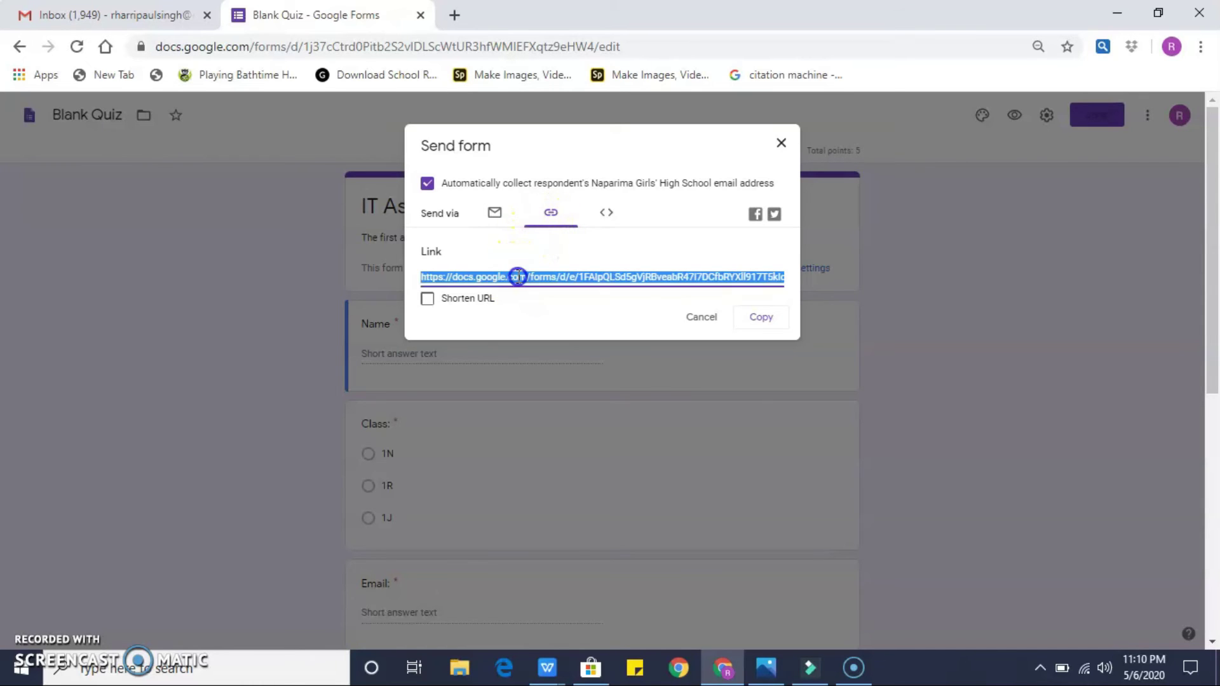
left_click(428, 300)
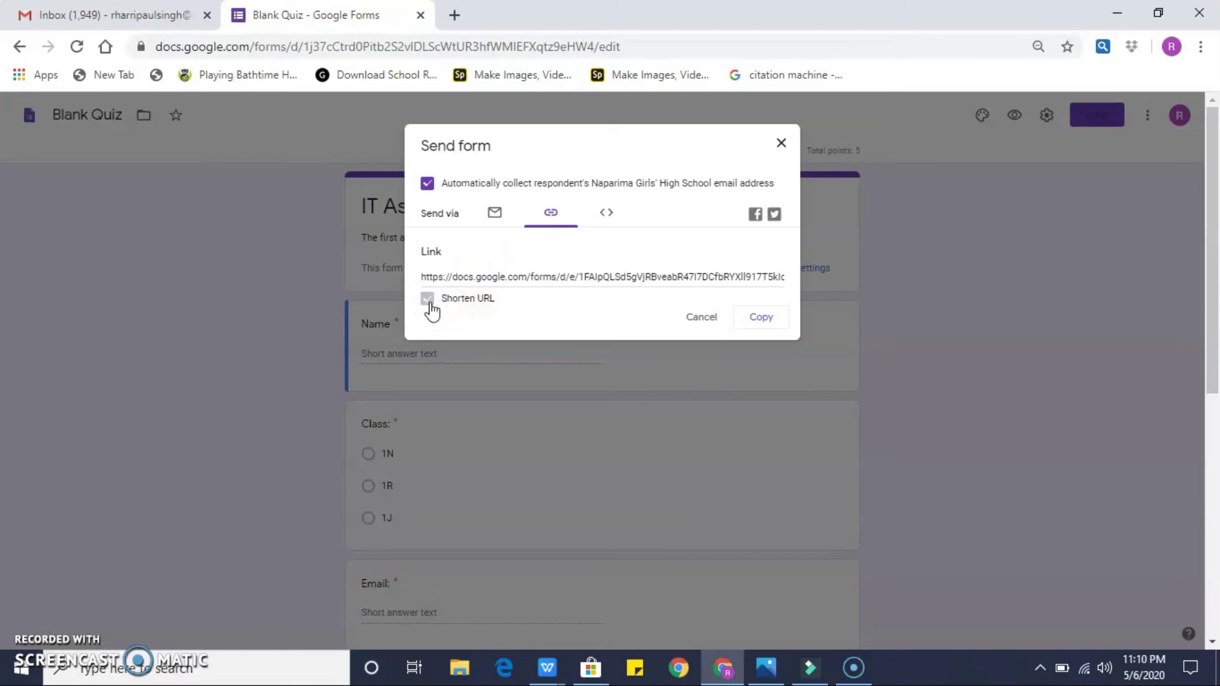
left_click(474, 278)
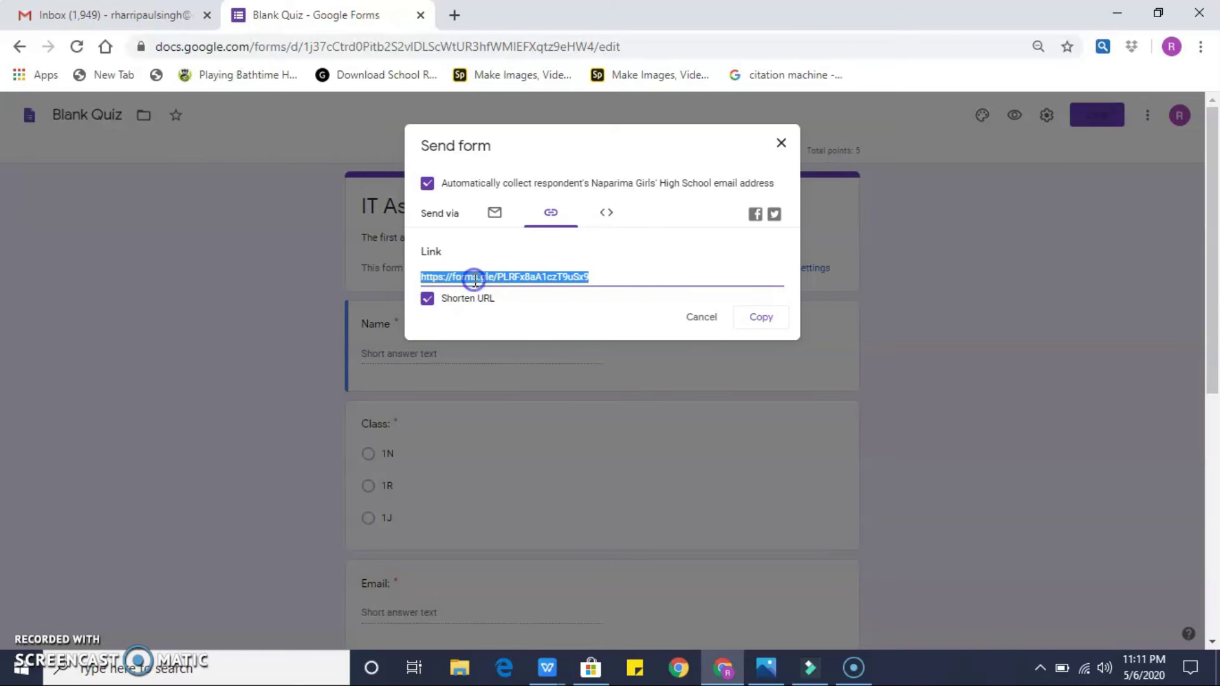
right_click(475, 280)
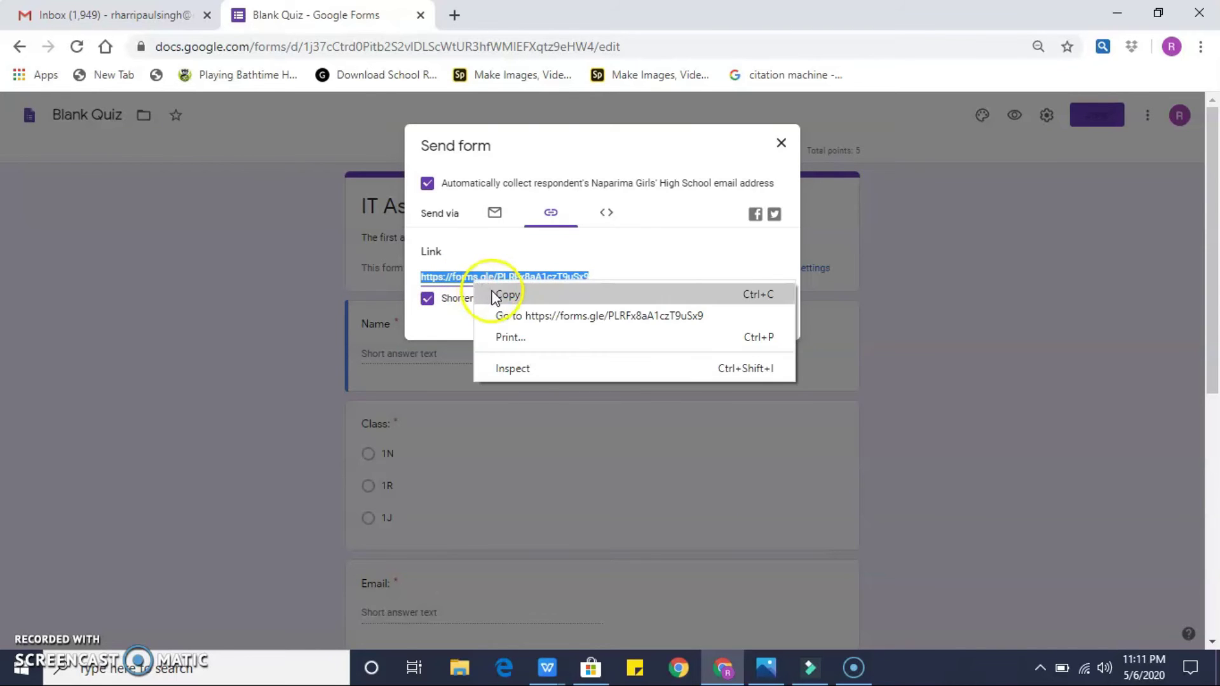
left_click(729, 260)
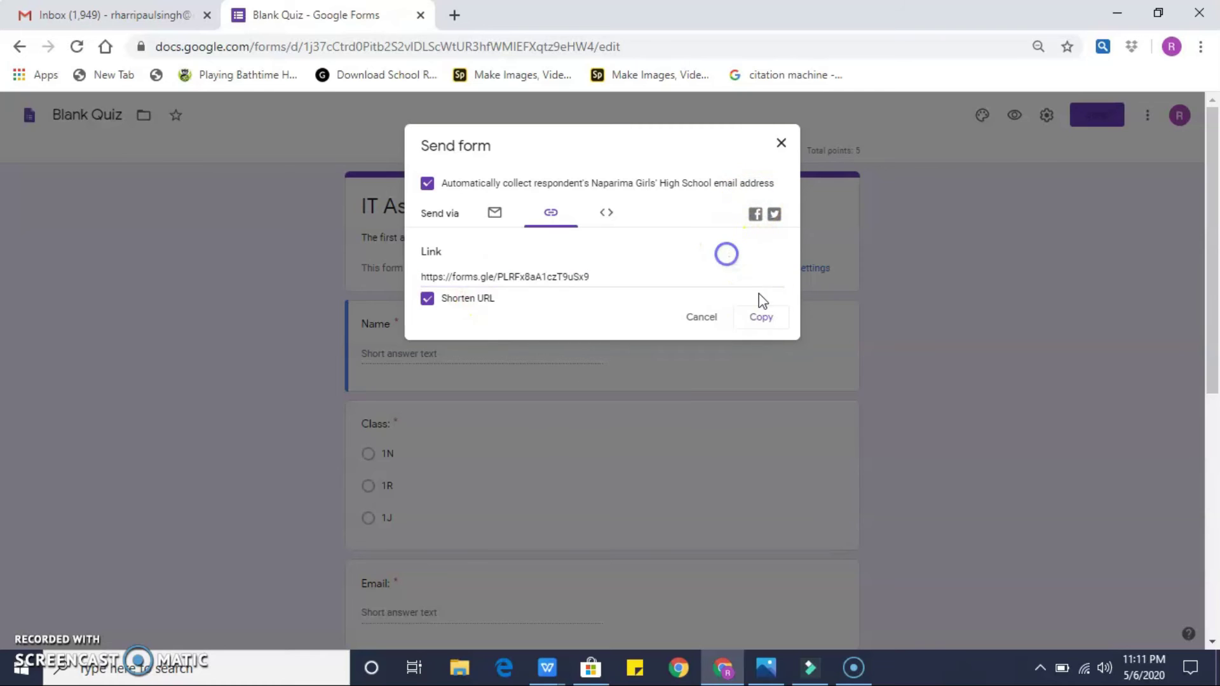
left_click(762, 318)
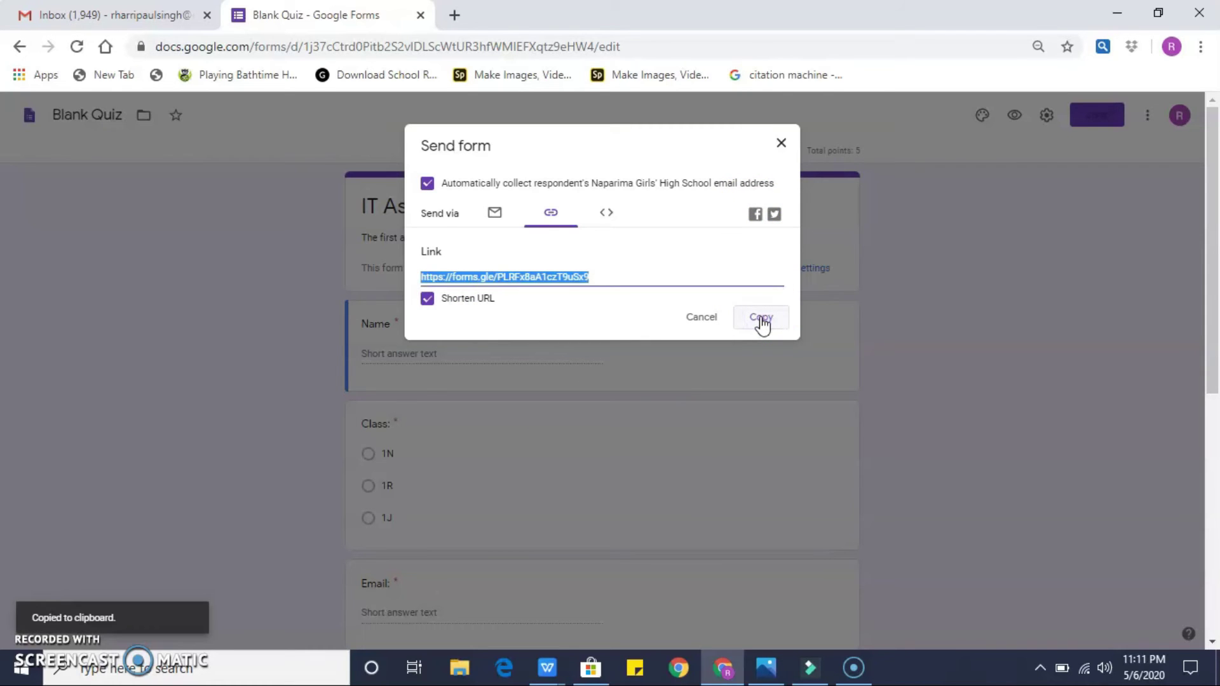
left_click(781, 142)
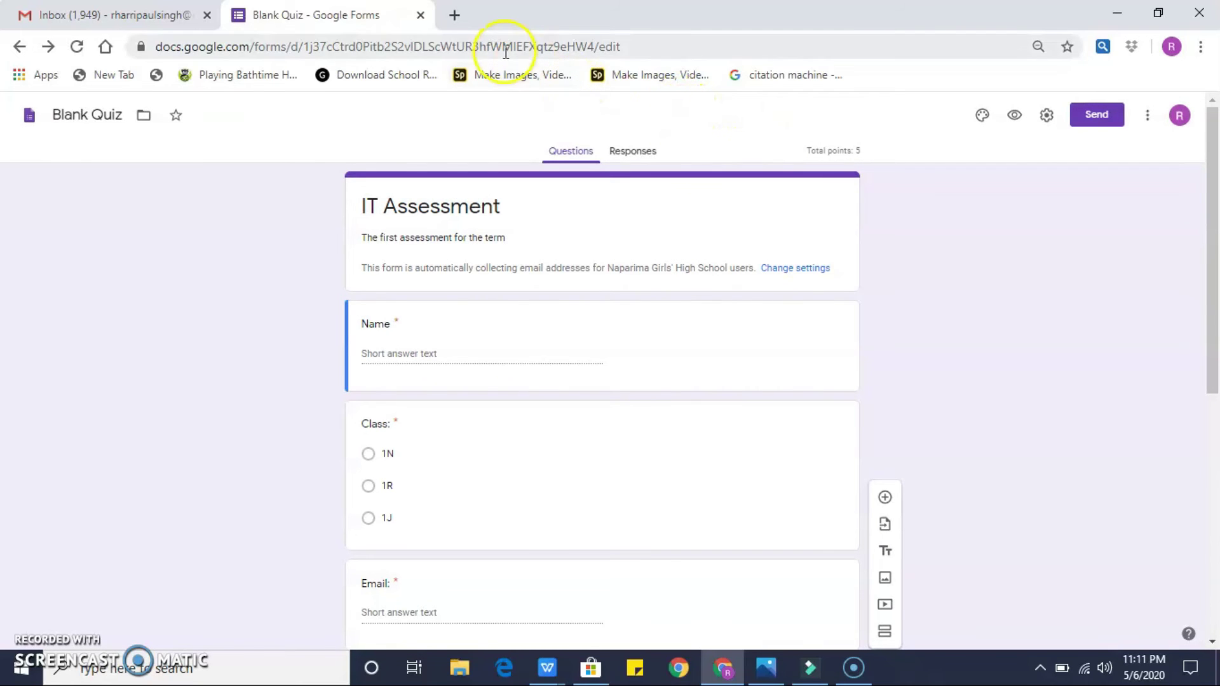
Switch to Google Classroom from the Gmail inbox and open the class titled Class Name.
left_click(165, 23)
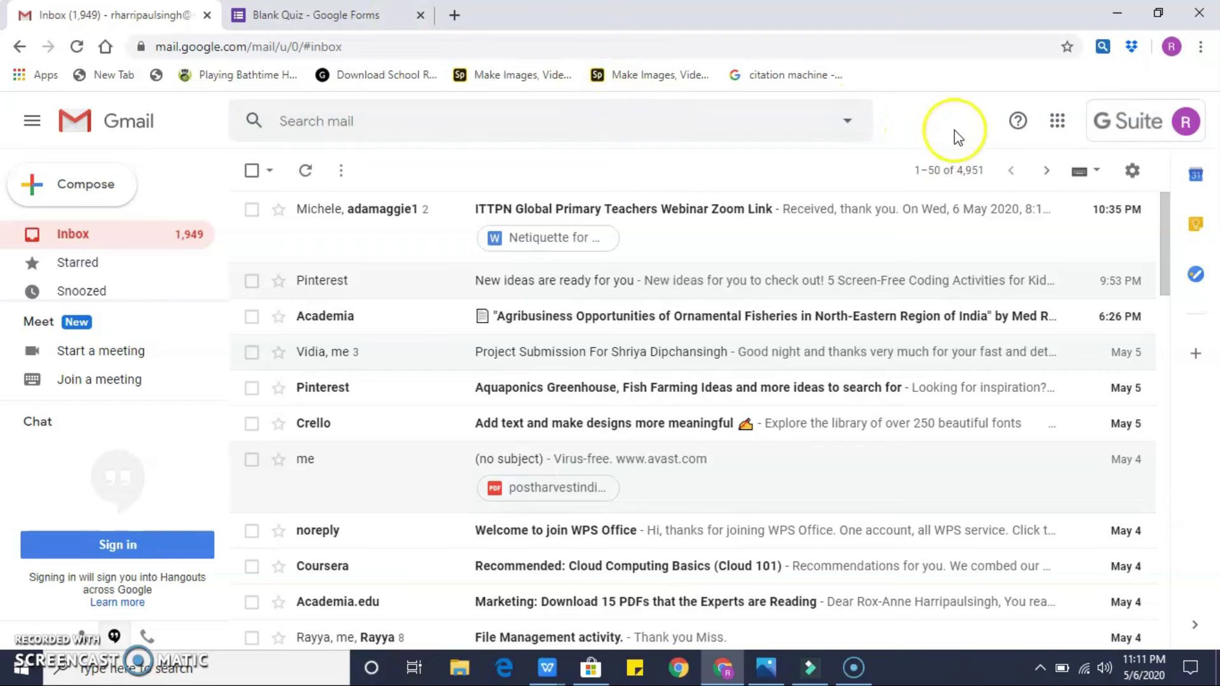
left_click(1059, 127)
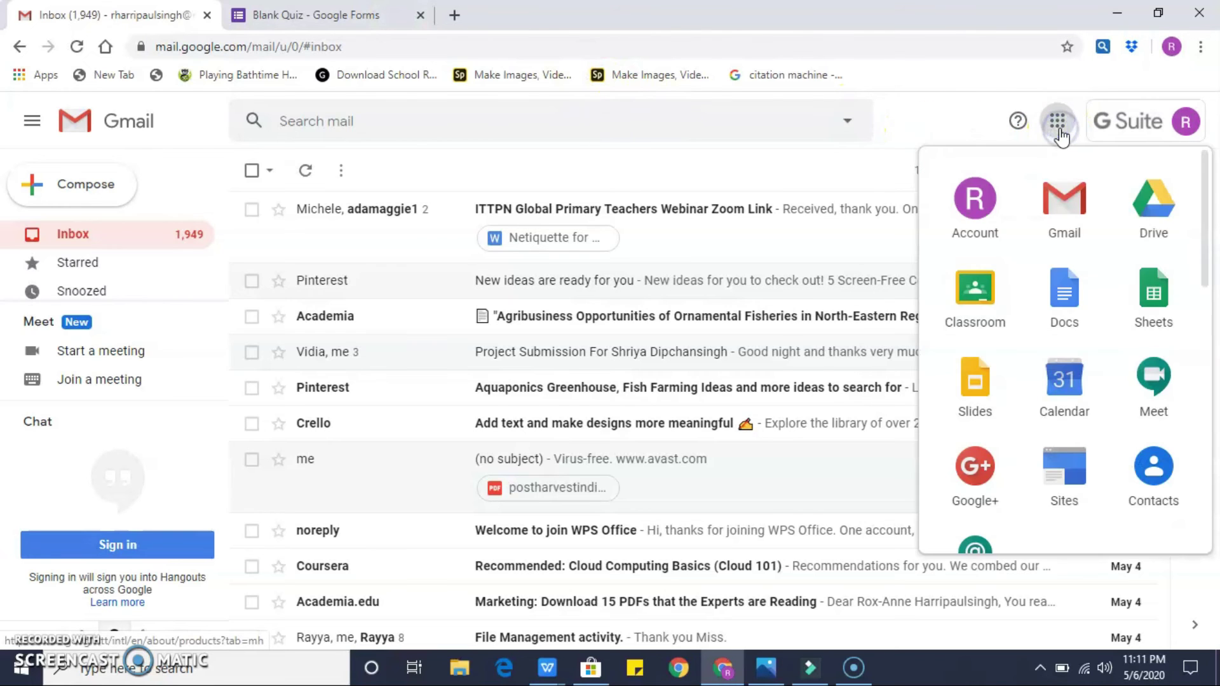
left_click(973, 291)
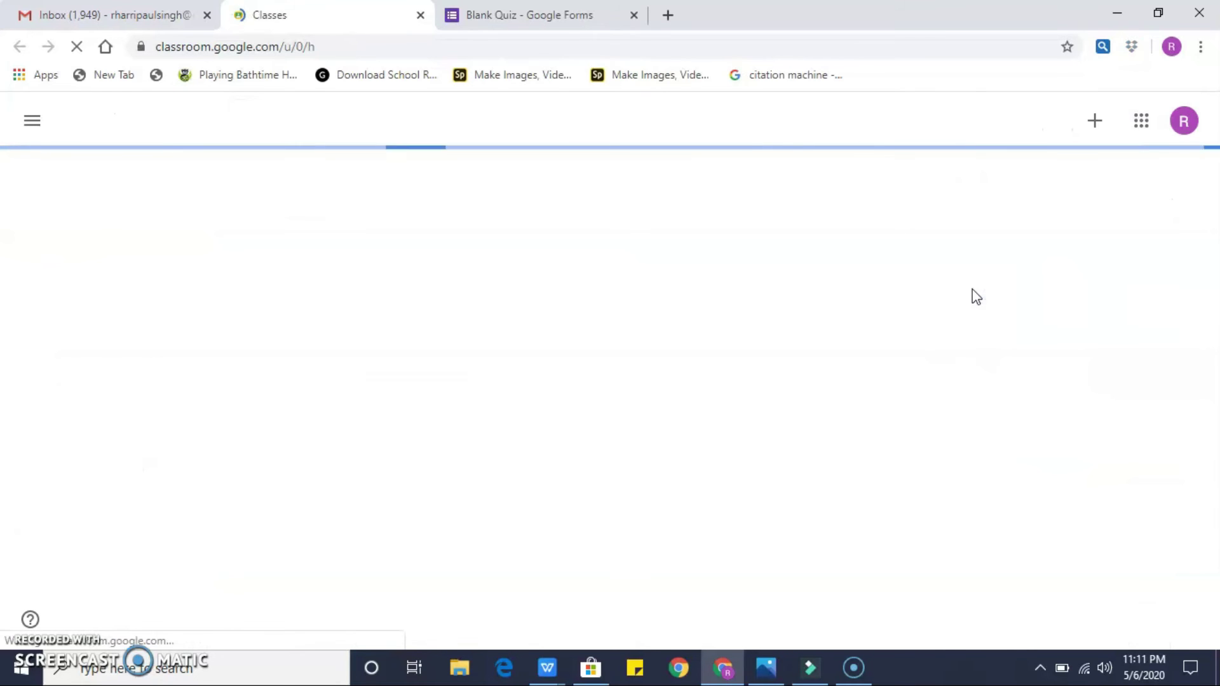
left_click(686, 265)
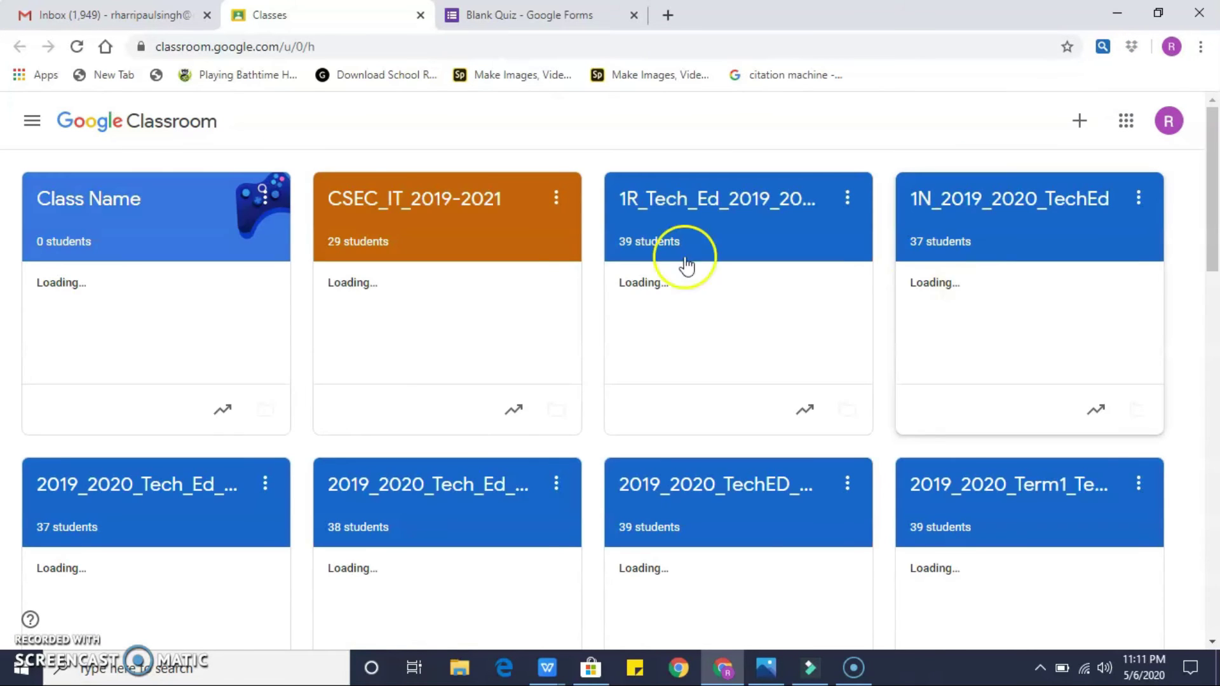
left_click(110, 199)
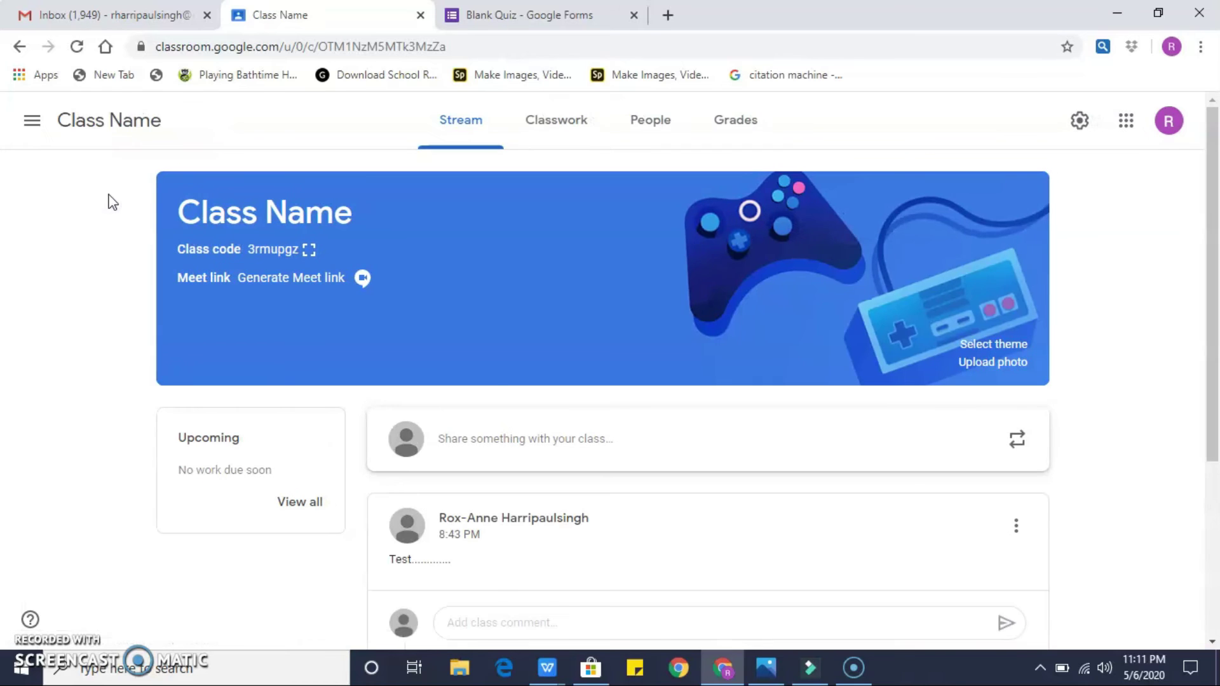
left_click(328, 279)
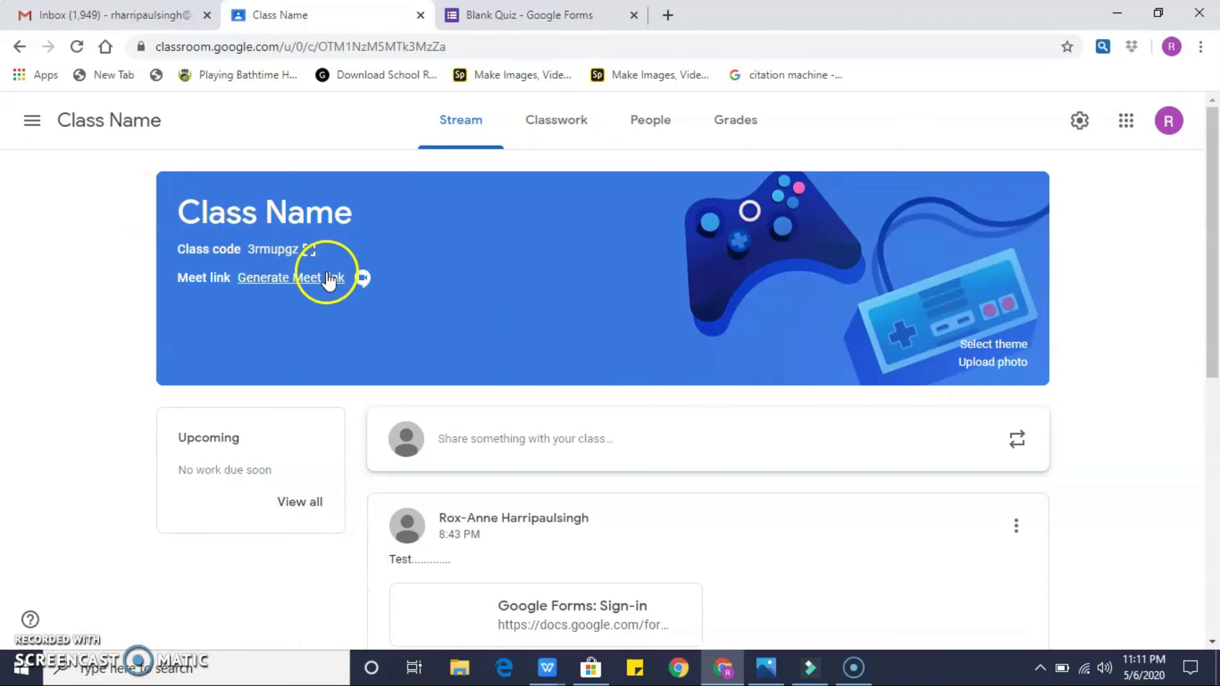
Start a class announcement for all students reading "Access your quiz here:" with the filler text "jjjjjllll" on the line below.
left_click(495, 445)
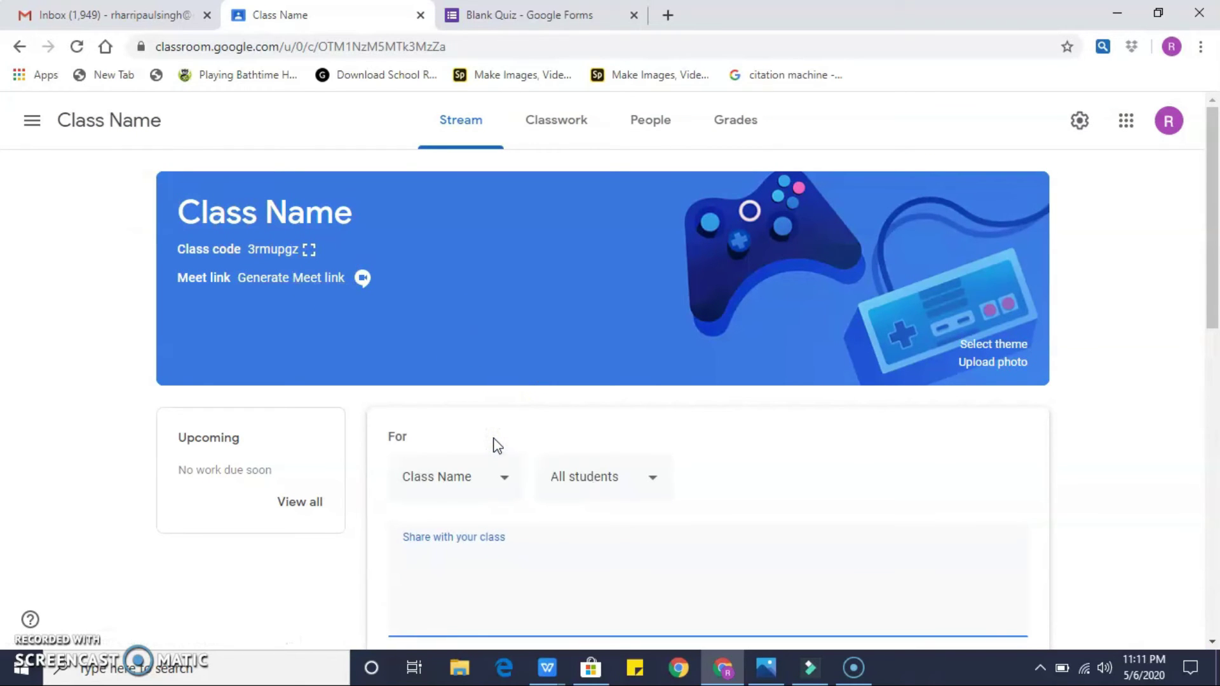
type("Access your exam ")
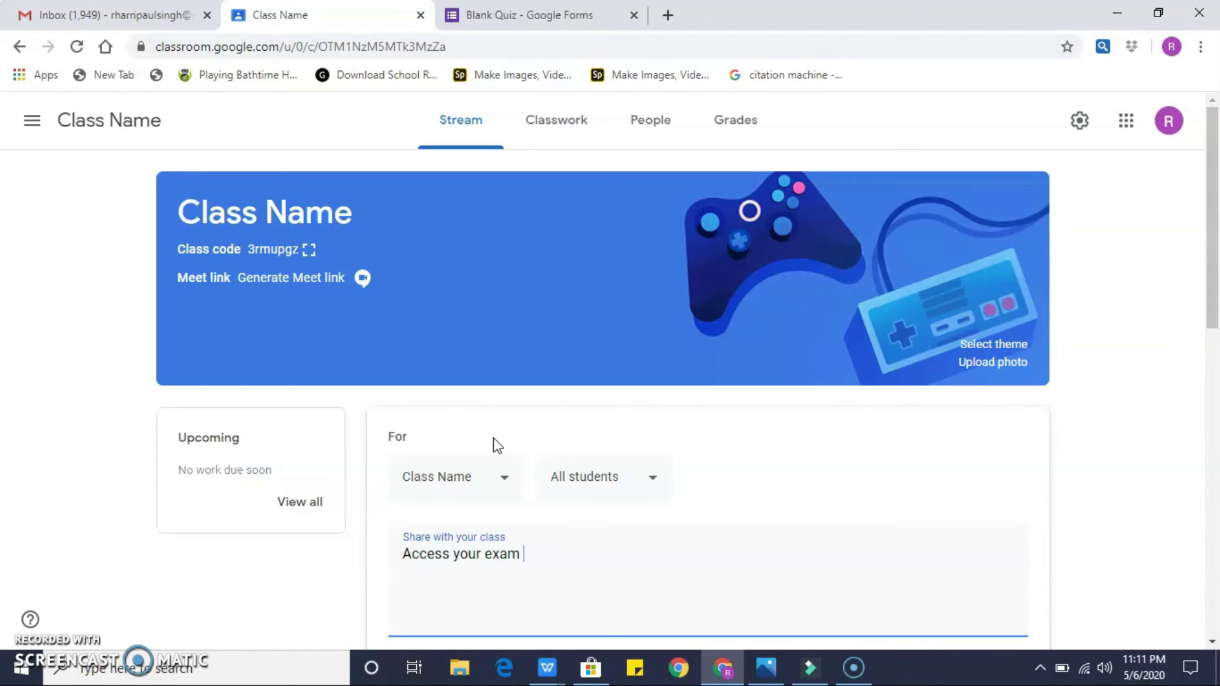
type("here")
key("BackSpace")
key("BackSpace")
key("BackSpace")
key("BackSpace")
key("BackSpace")
key("BackSpace")
key("BackSpace")
key("BackSpace")
key("BackSpace")
type("quiz")
type(" here: ")
type("jjjjjllll")
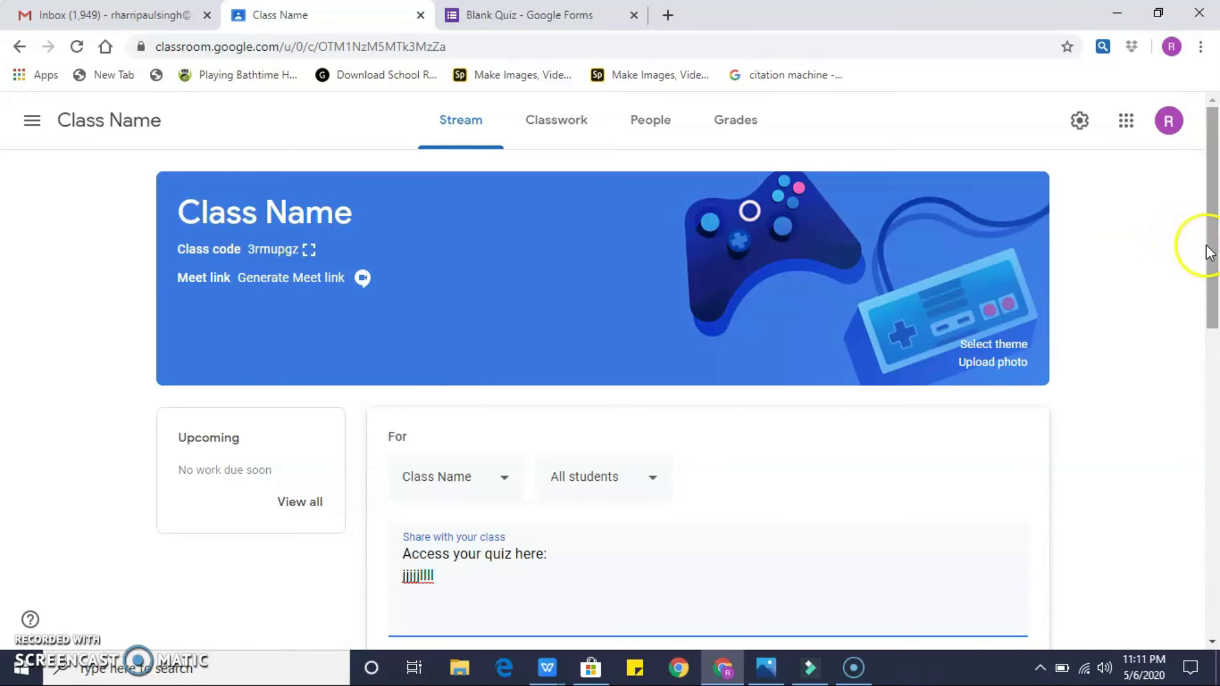
Attach the copied short quiz link to the announcement and post it to the class stream.
left_click_drag(1210, 248, 1211, 324)
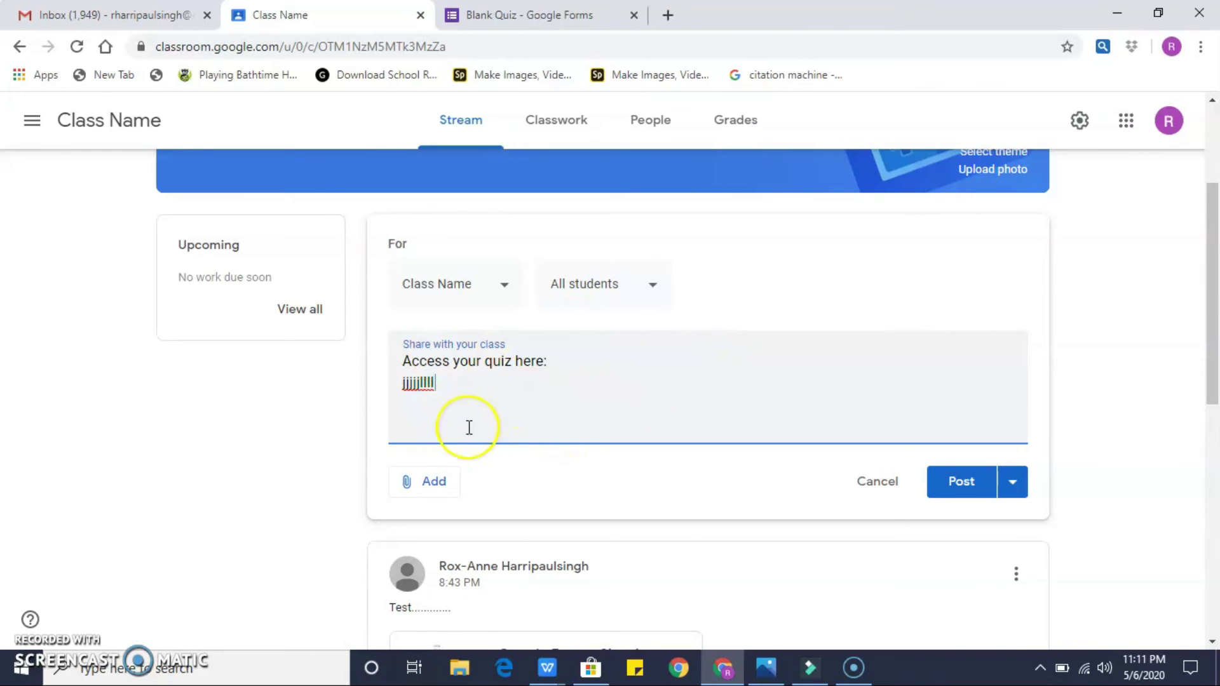
left_click(433, 485)
left_click(436, 550)
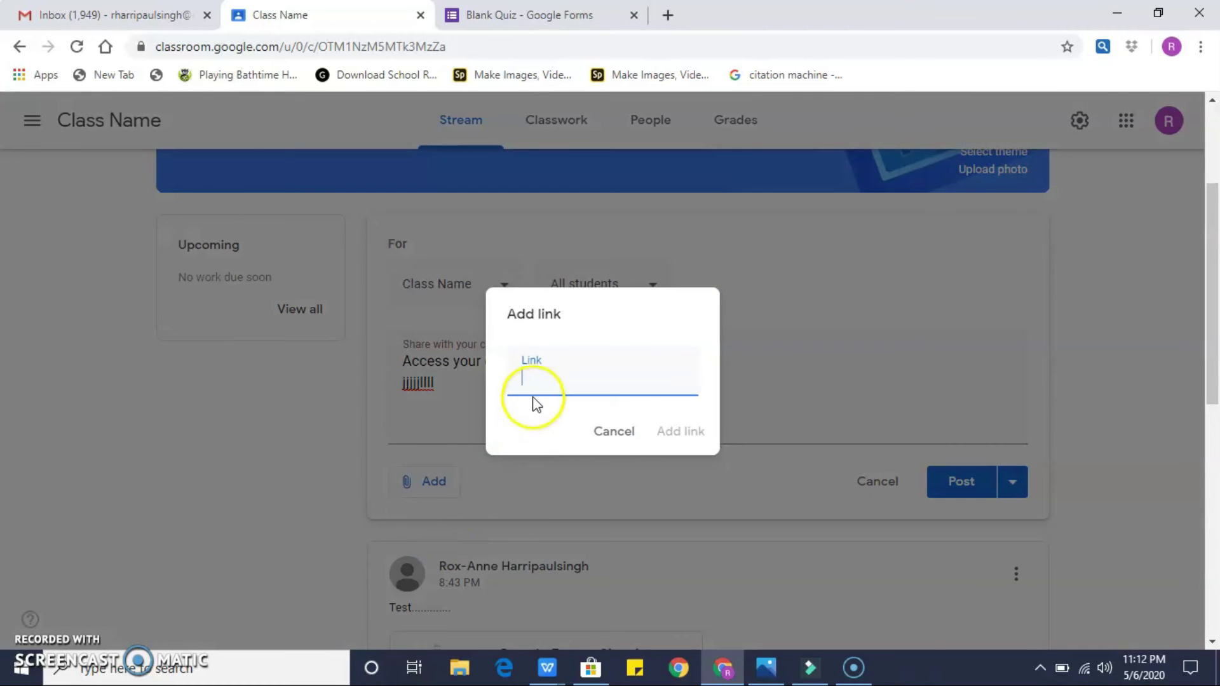
right_click(536, 376)
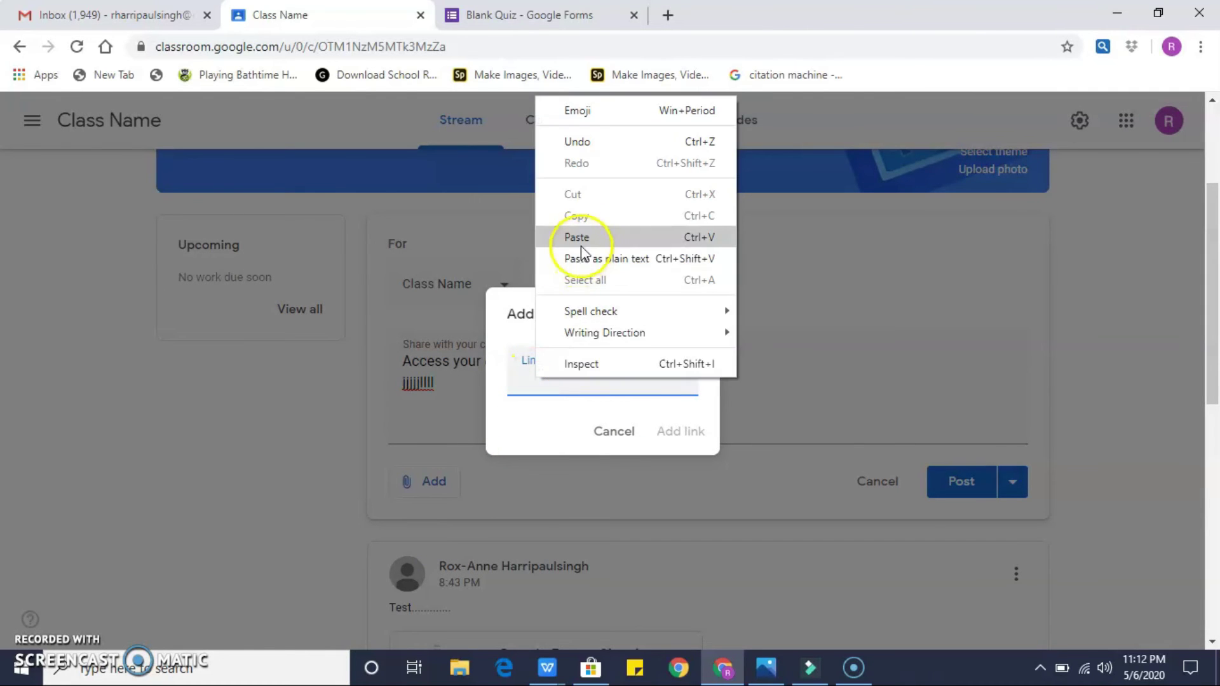
left_click(580, 241)
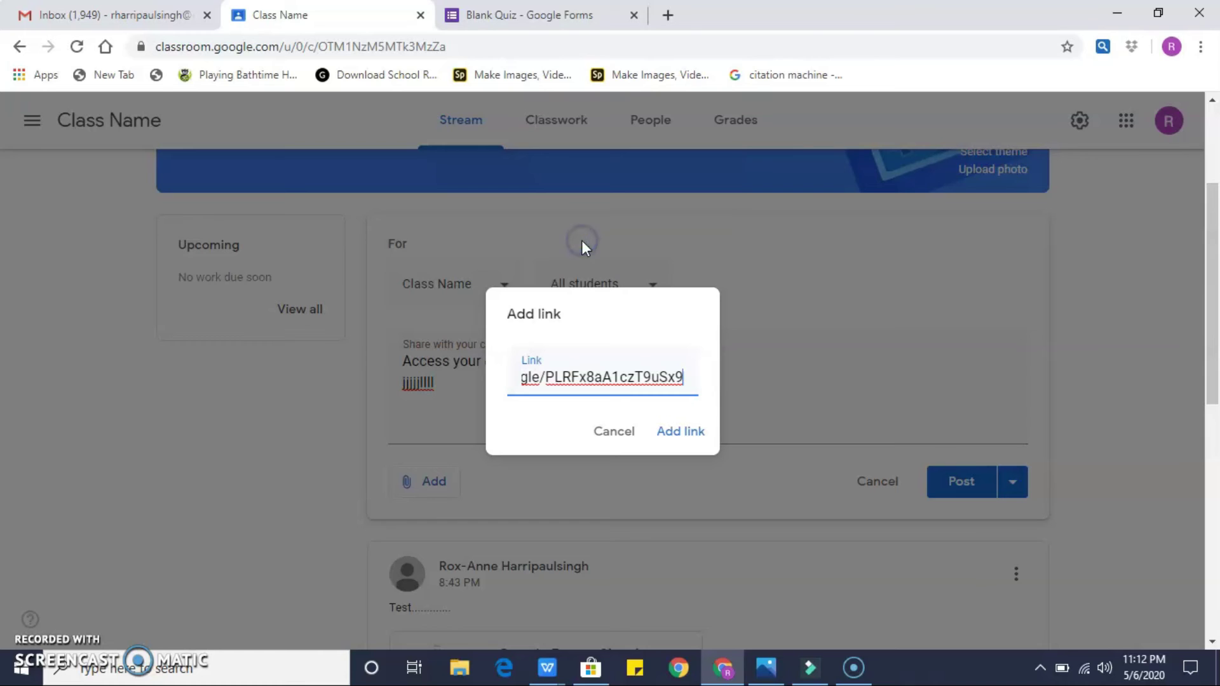
left_click(681, 432)
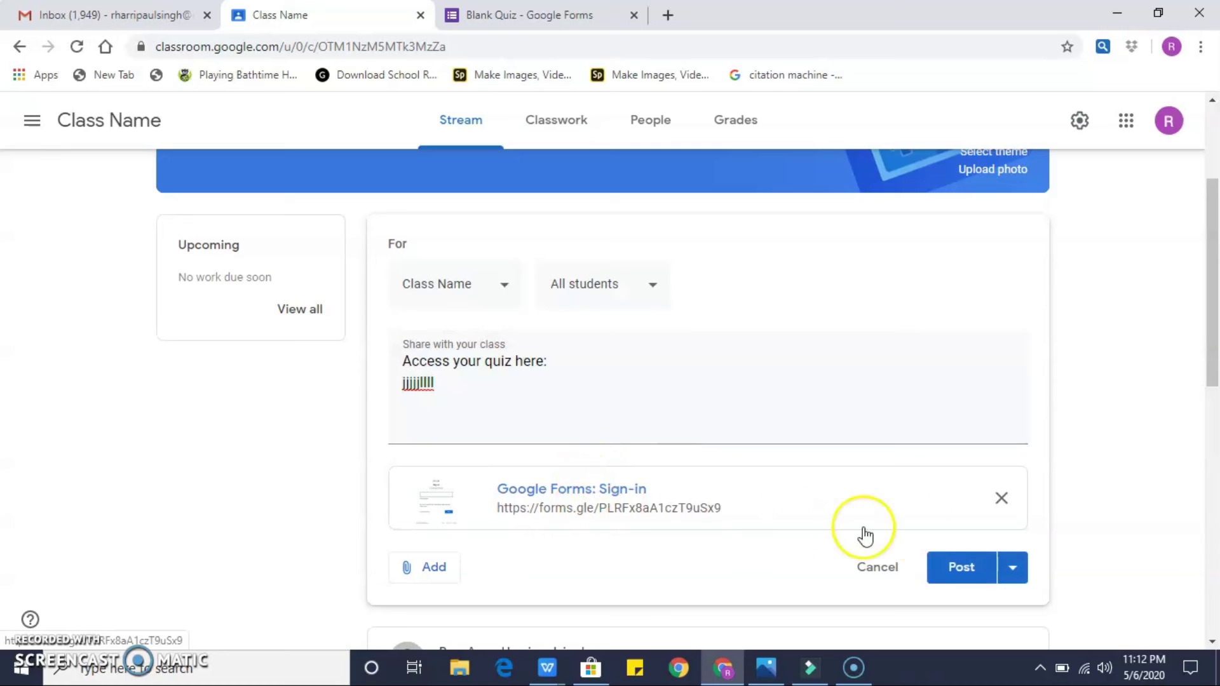
left_click(953, 566)
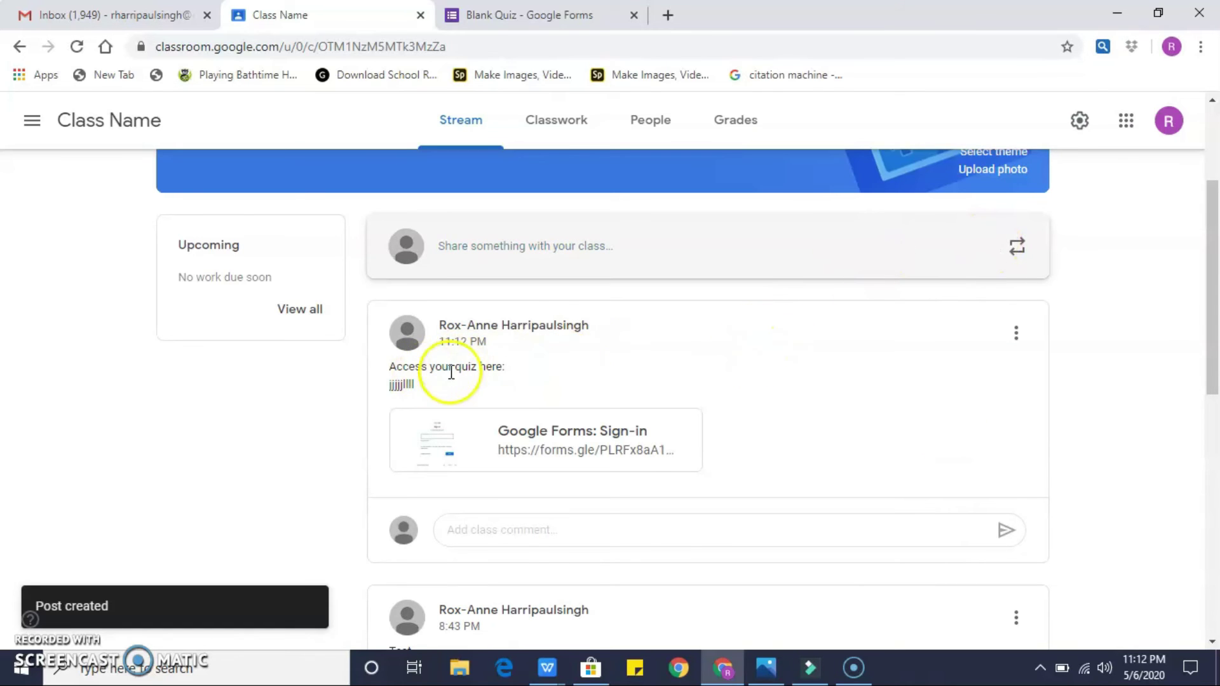
Open the quiz link from the new post and review the respondent's view from the title to the submit area.
left_click(558, 463)
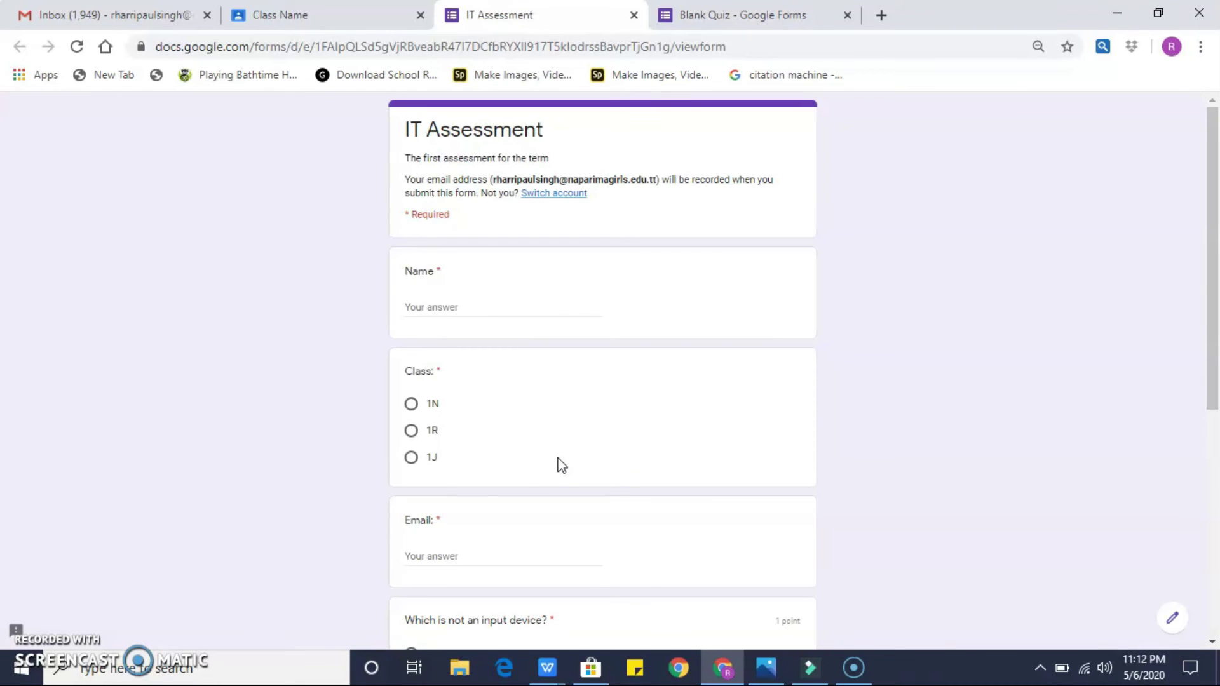
left_click_drag(1214, 221, 1215, 437)
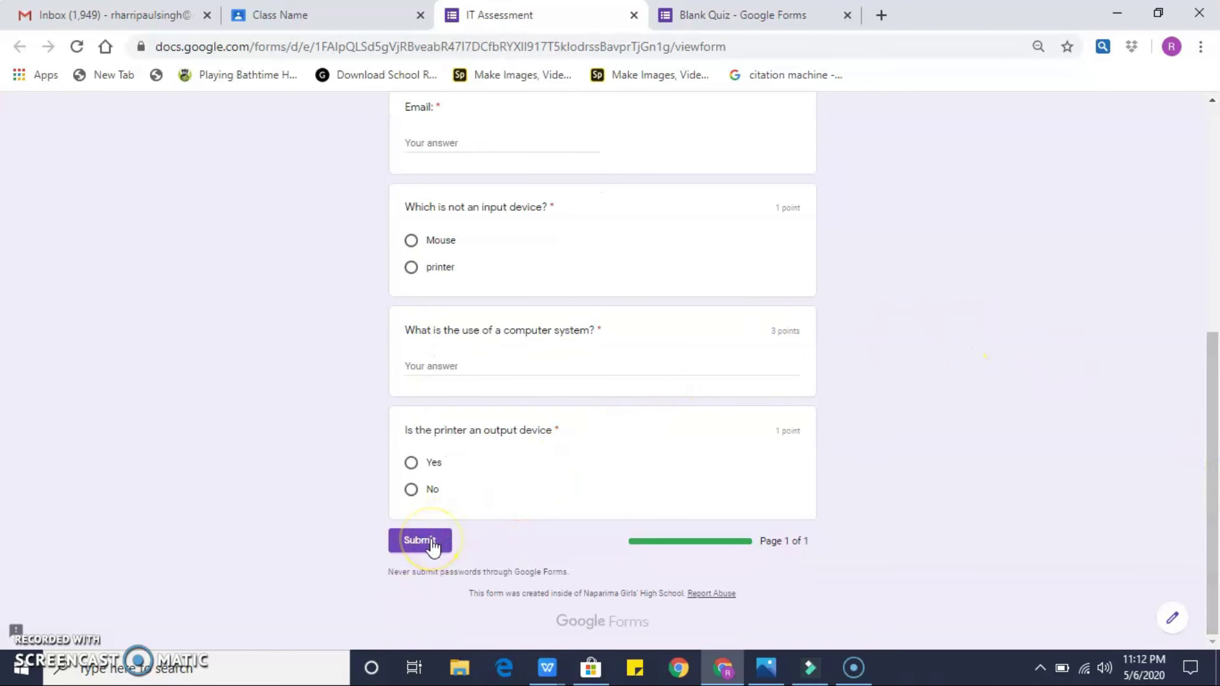
left_click_drag(1211, 394, 1216, 137)
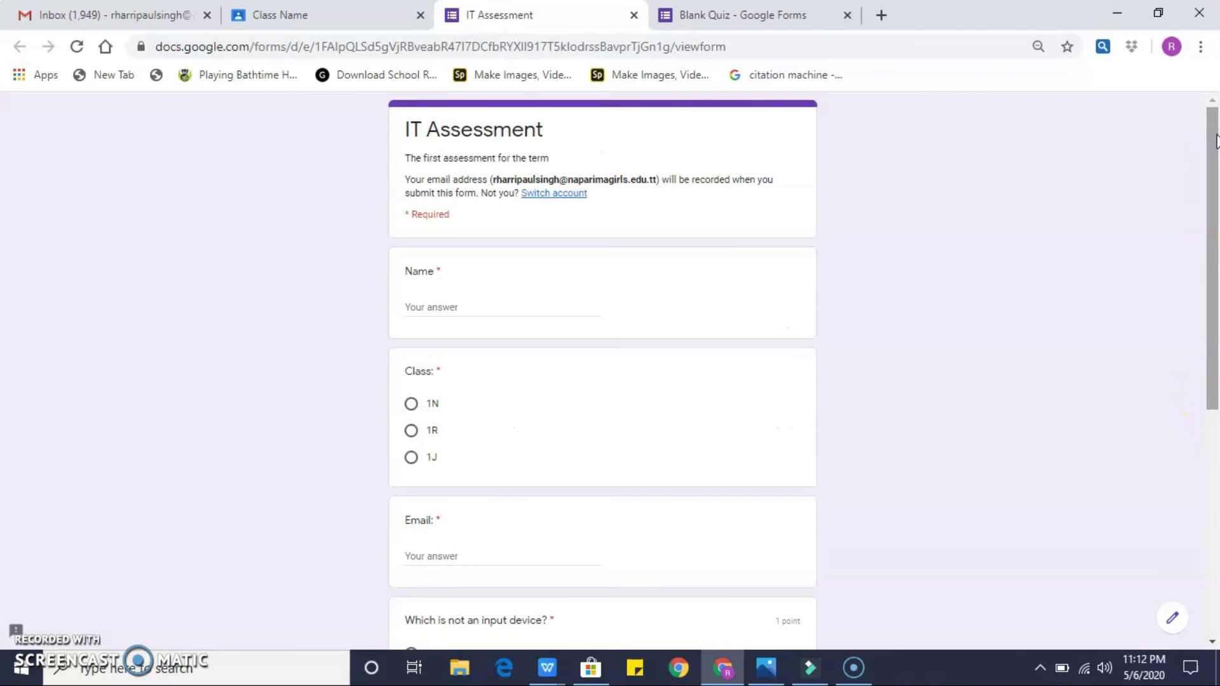
Back in the Blank Quiz form editor, reword the paragraph question to "Describe the use of a computer system?".
left_click(731, 22)
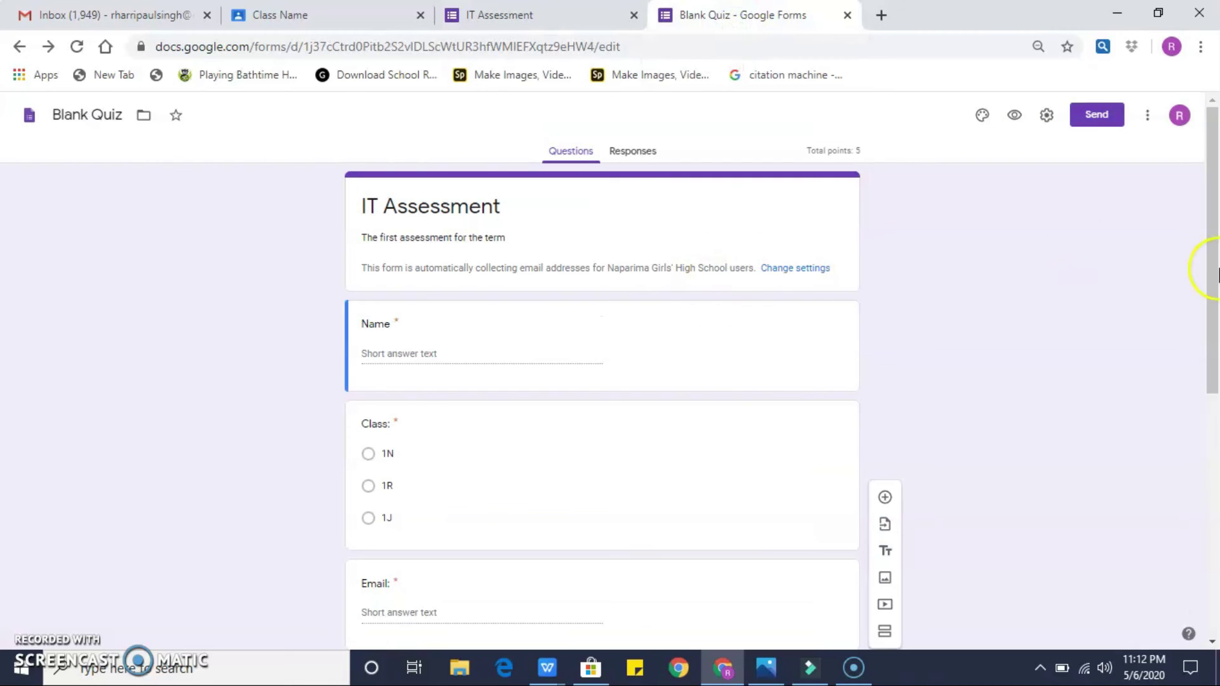
left_click_drag(1216, 273, 1214, 429)
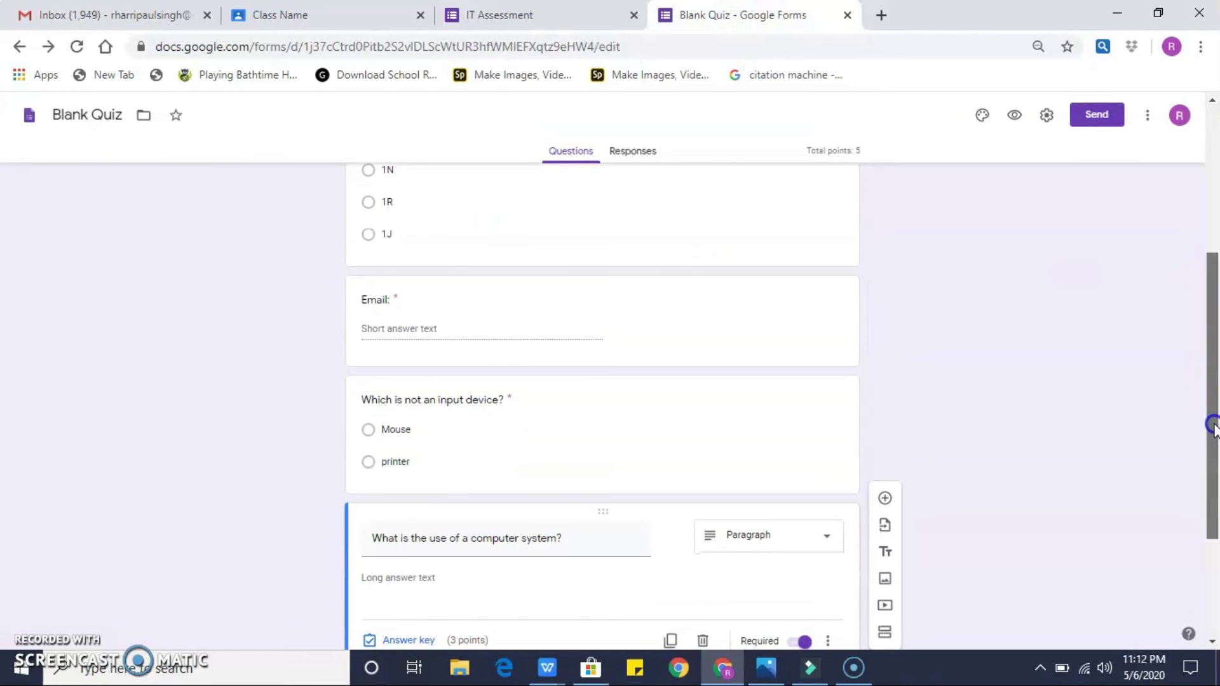
triple_click(385, 534)
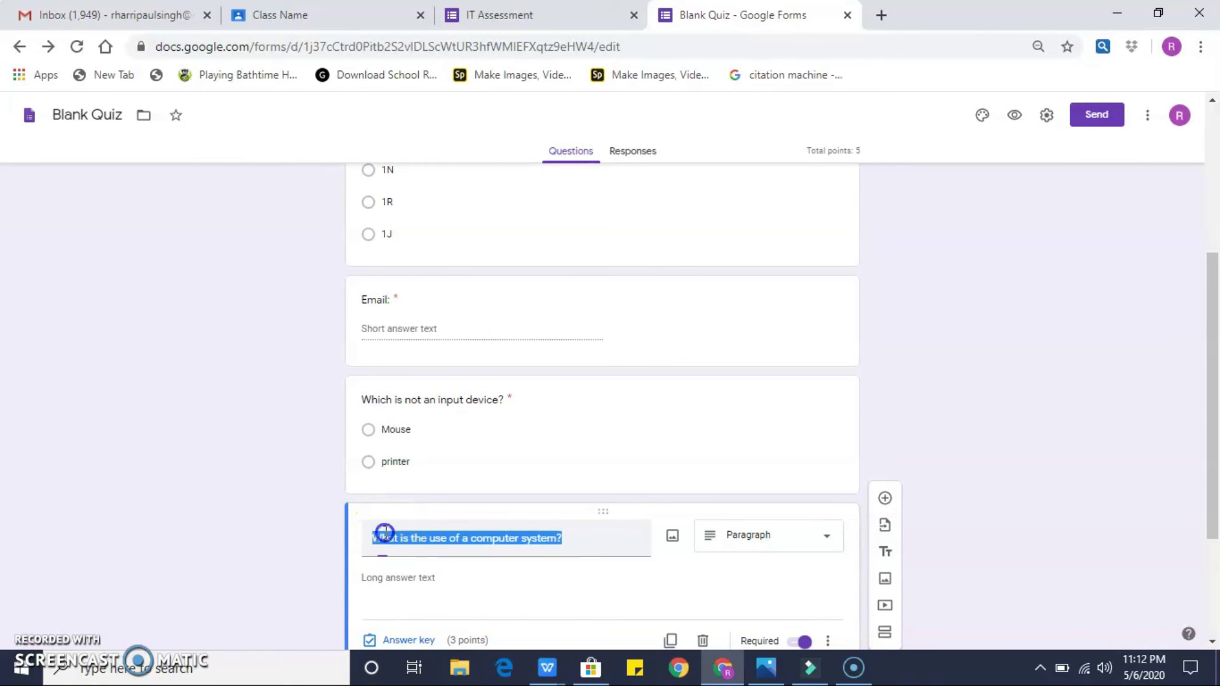
left_click_drag(374, 539, 427, 537)
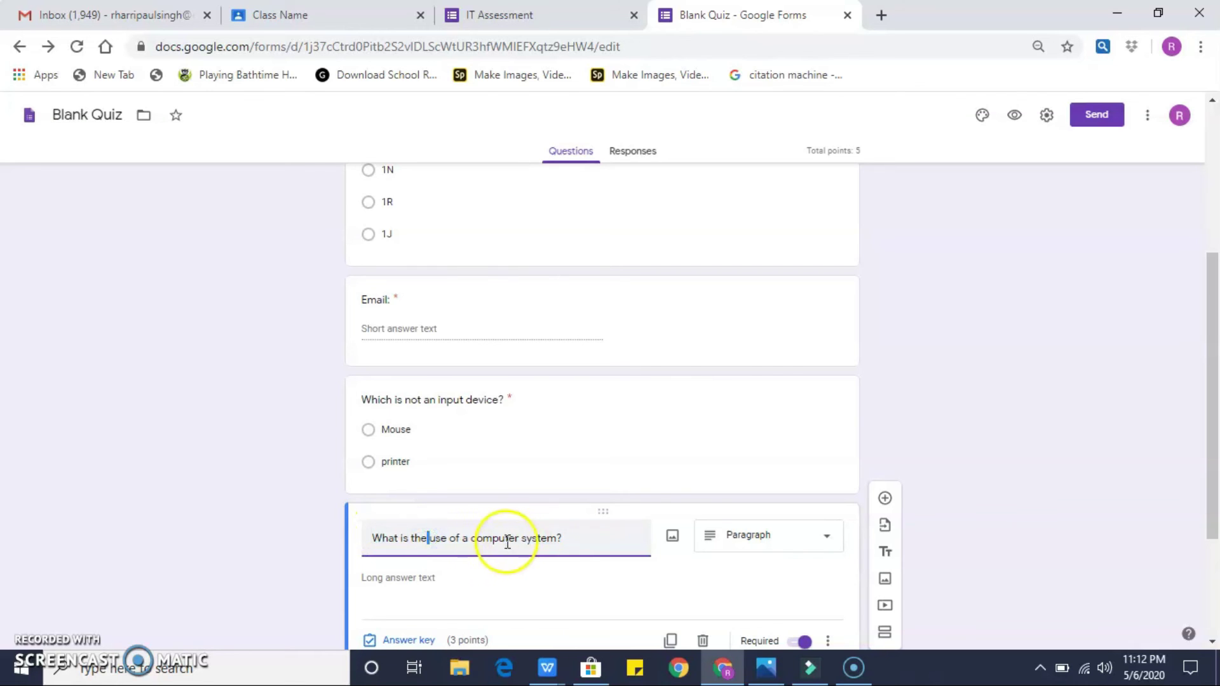
key("BackSpace")
key("BackSpace")
key("BackSpace")
key("BackSpace")
key("BackSpace")
key("BackSpace")
key("BackSpace")
key("BackSpace")
key("BackSpace")
key("BackSpace")
key("BackSpace")
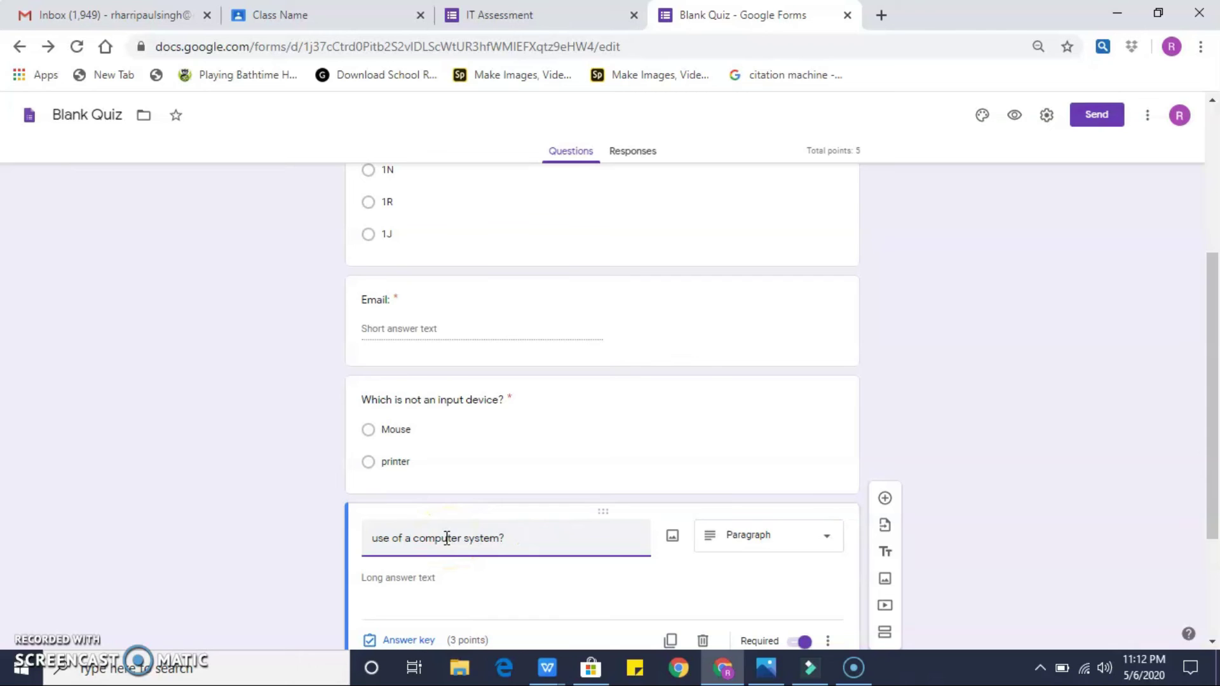
type("Describe")
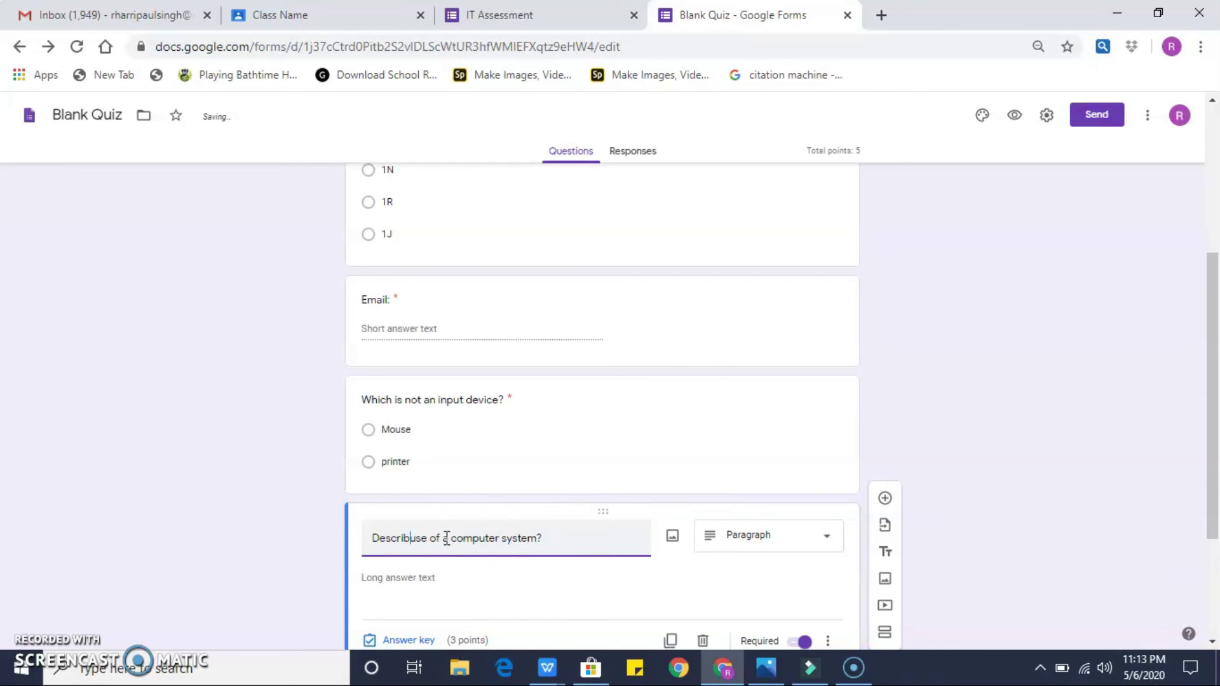
type(" the")
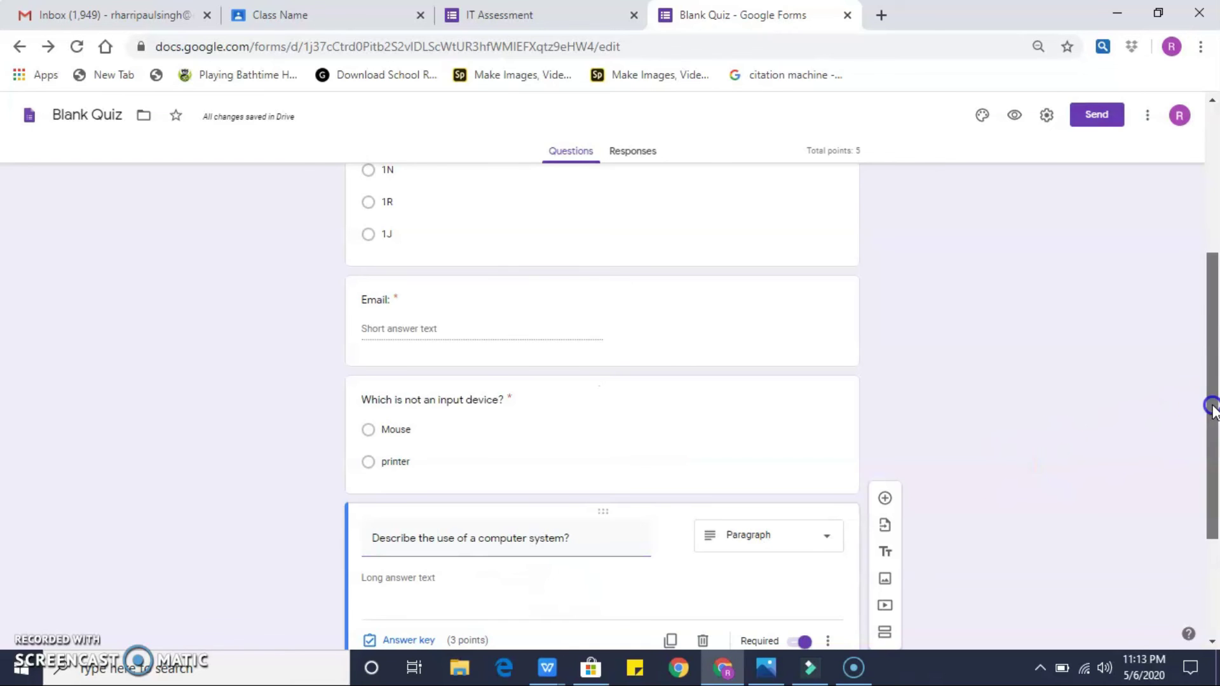
Rename the form file from its placeholder name to "IT Quiz".
left_click_drag(1199, 403, 1199, 258)
double_click(101, 115)
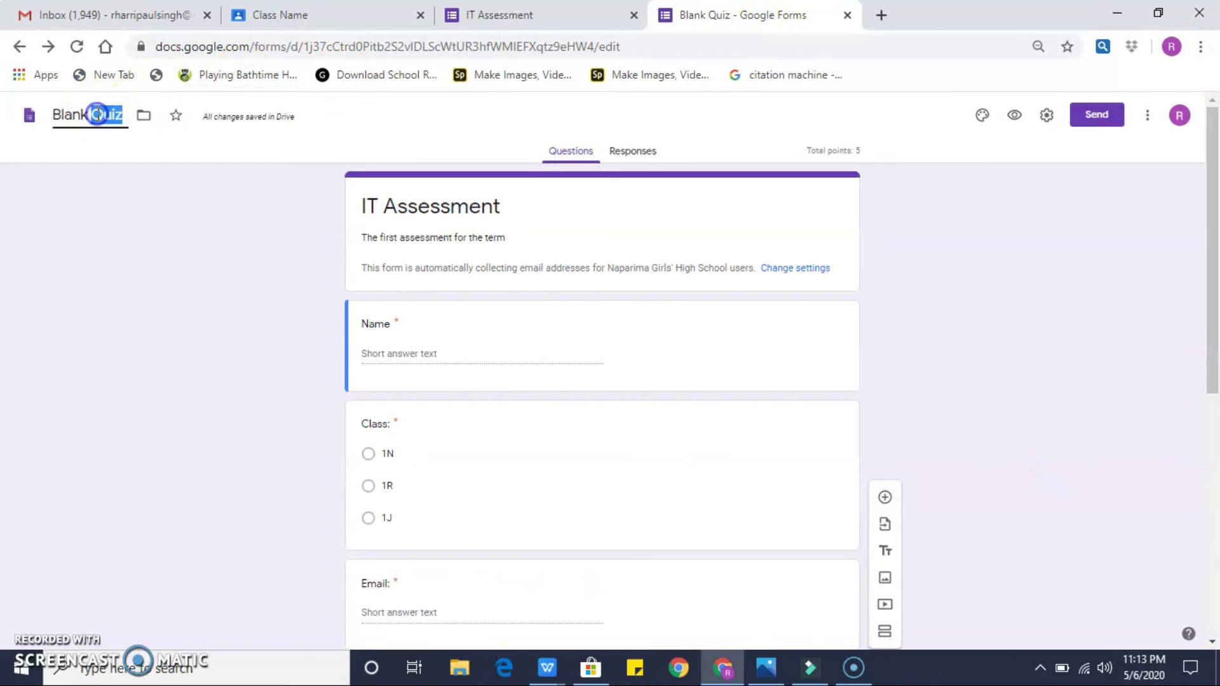
left_click(93, 115)
key("BackSpace")
key("BackSpace")
key("BackSpace")
key("BackSpace")
key("BackSpace")
key("BackSpace")
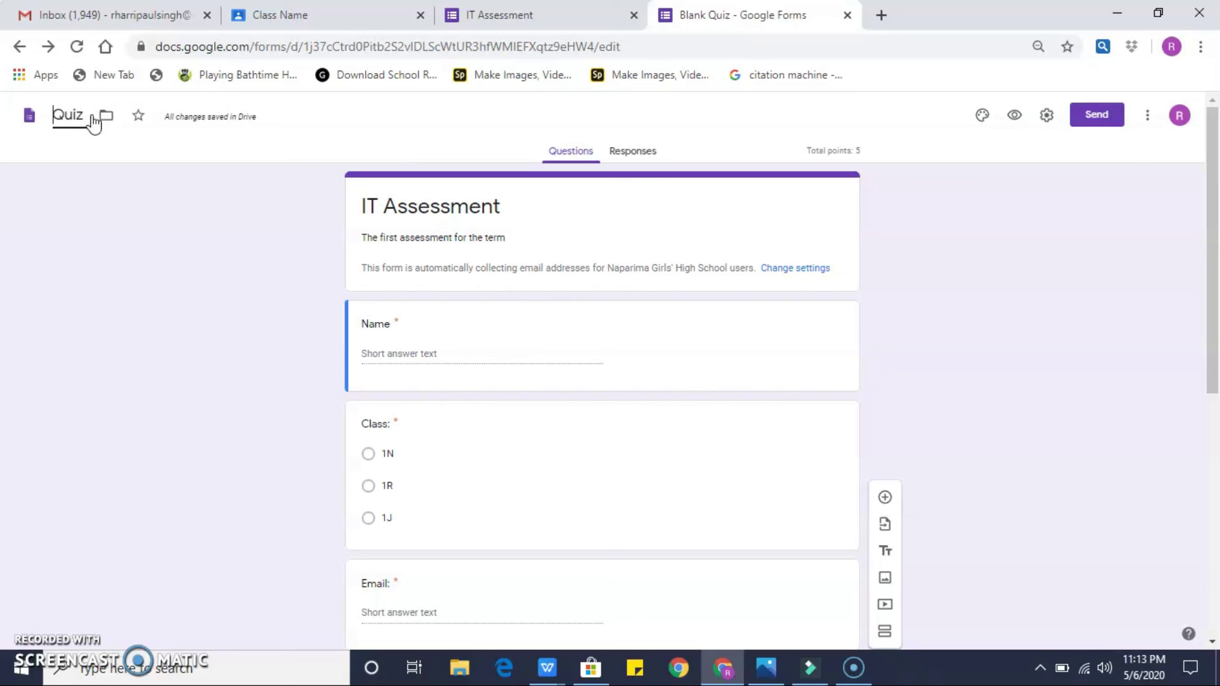
type("IT")
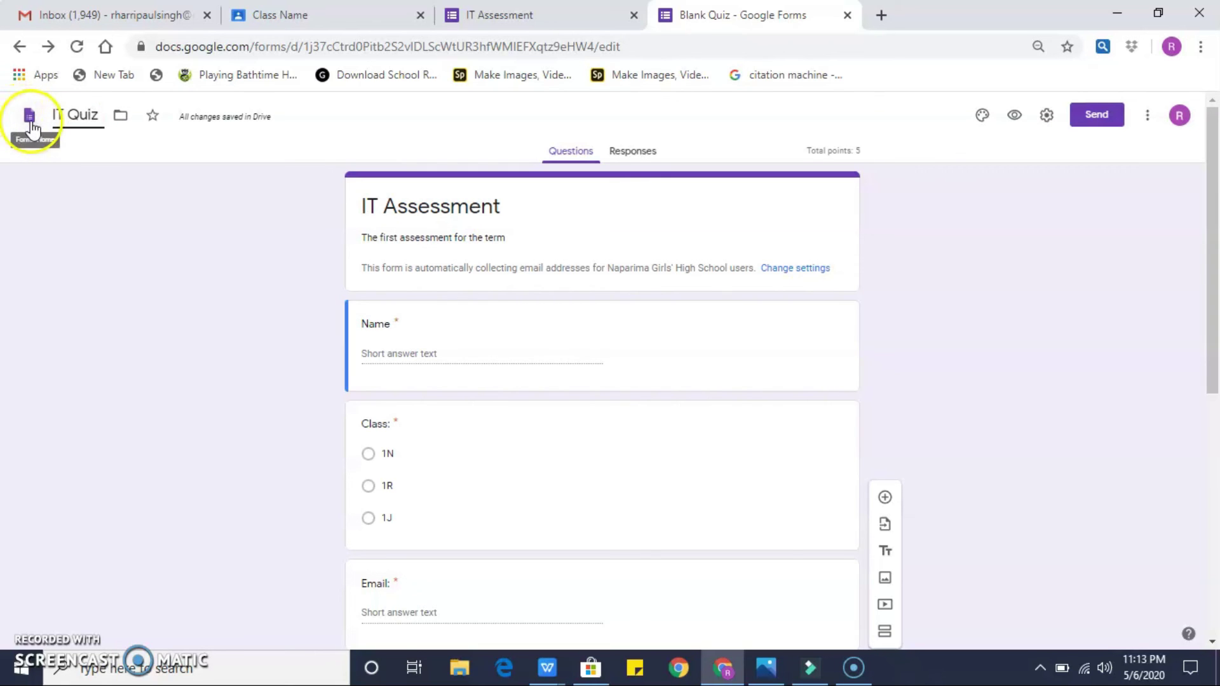
From the Forms home page, open the Quiz-Virus Basics form and bring up its responses.
left_click(30, 120)
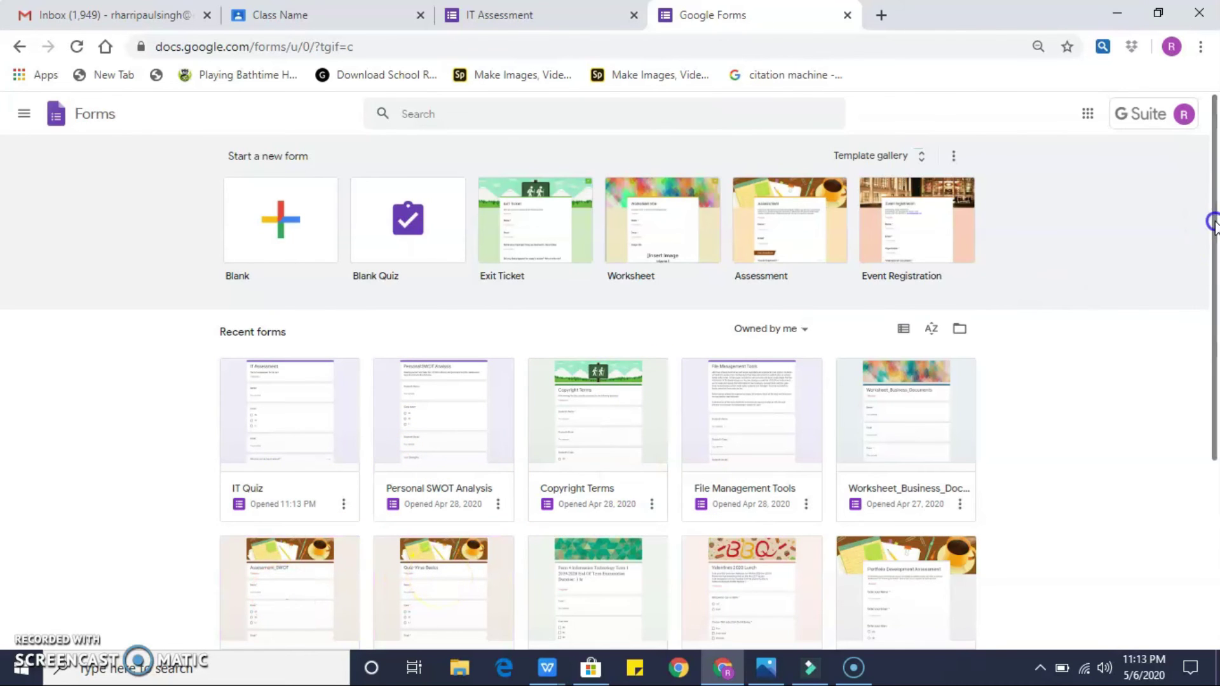
left_click_drag(1214, 222, 1214, 299)
left_click(447, 453)
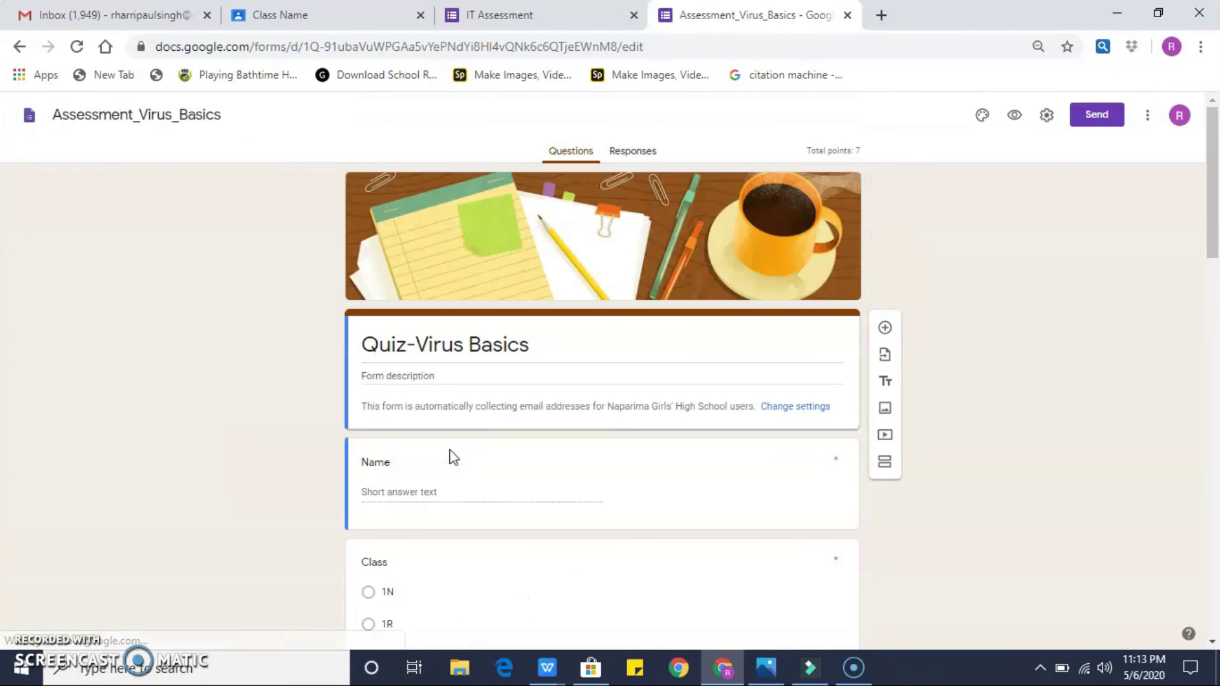
left_click(636, 157)
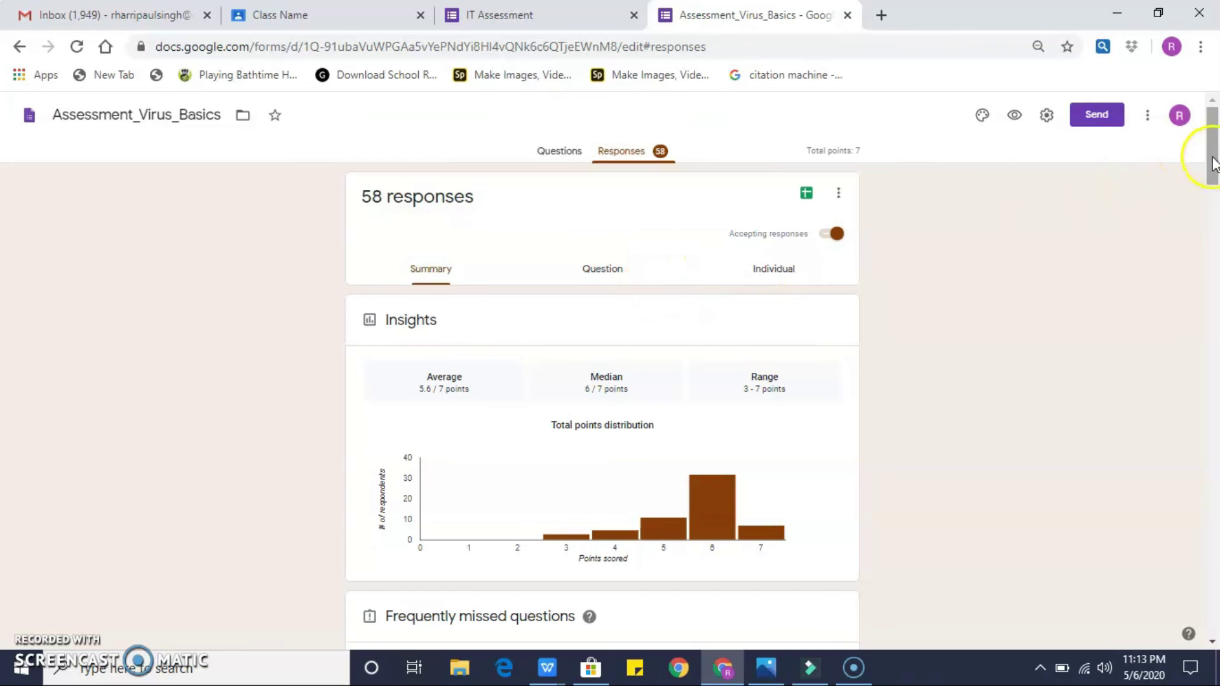
Examine the response summary, covering the points distribution, frequently missed questions and the table of respondents' scores.
left_click_drag(1212, 153, 1214, 243)
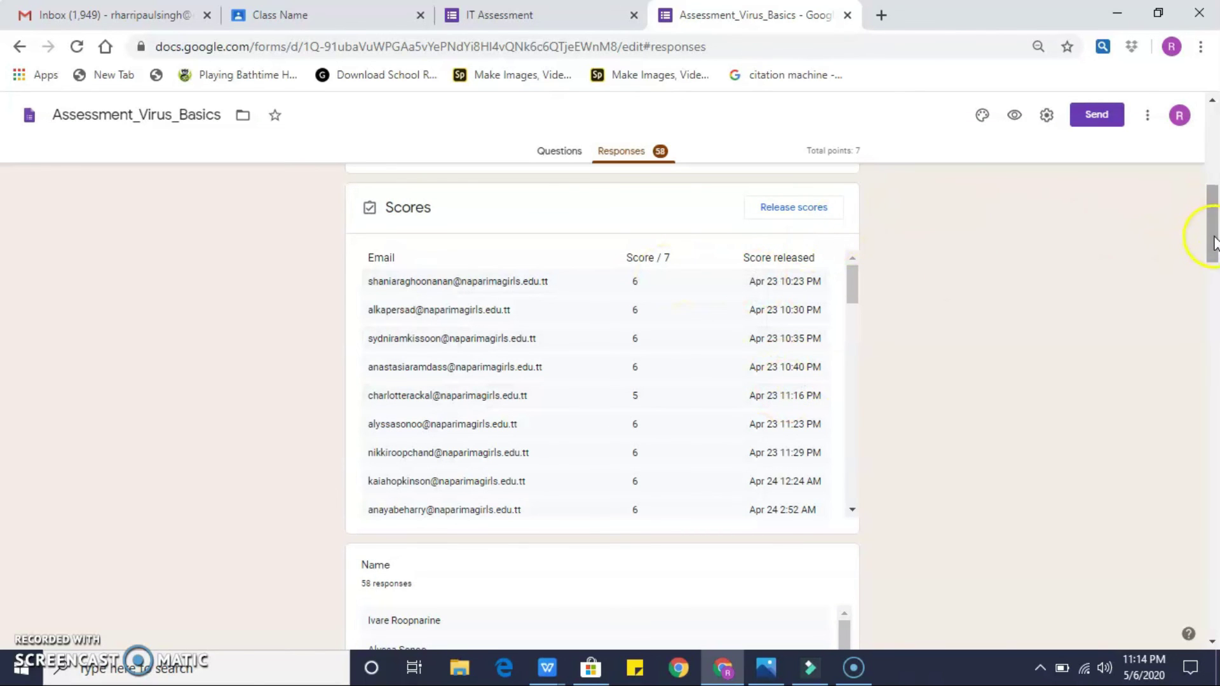
left_click(798, 219)
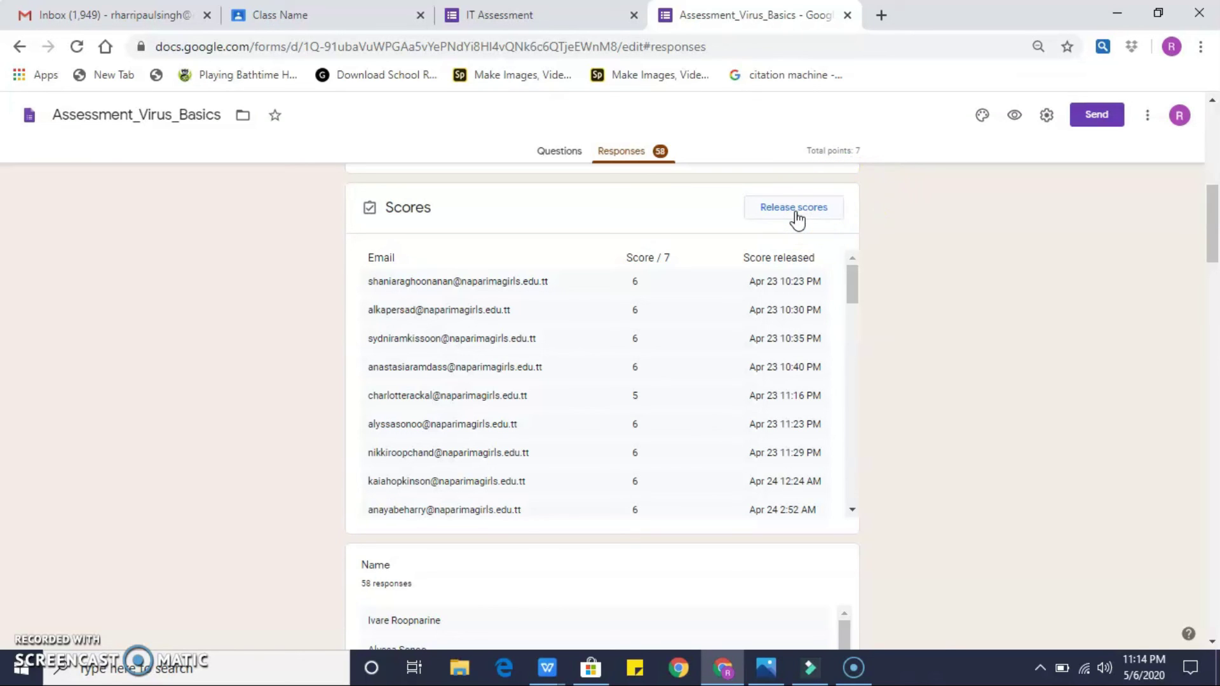
left_click_drag(1214, 264, 1214, 213)
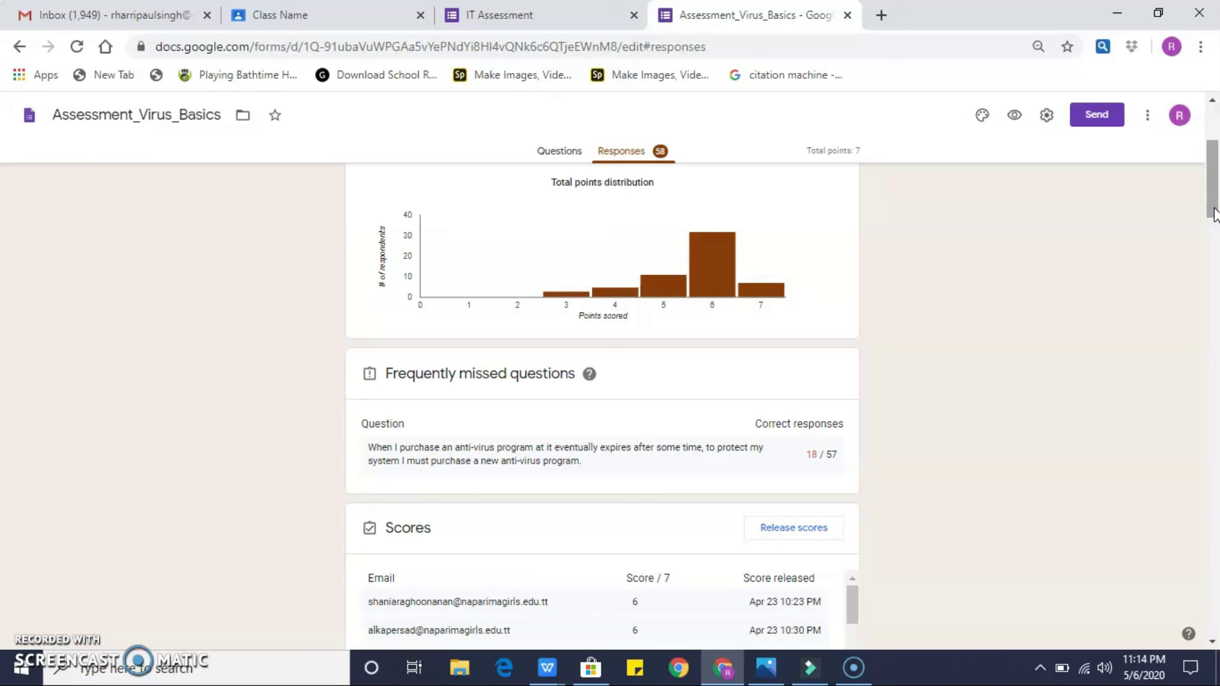
left_click_drag(1214, 212, 1214, 186)
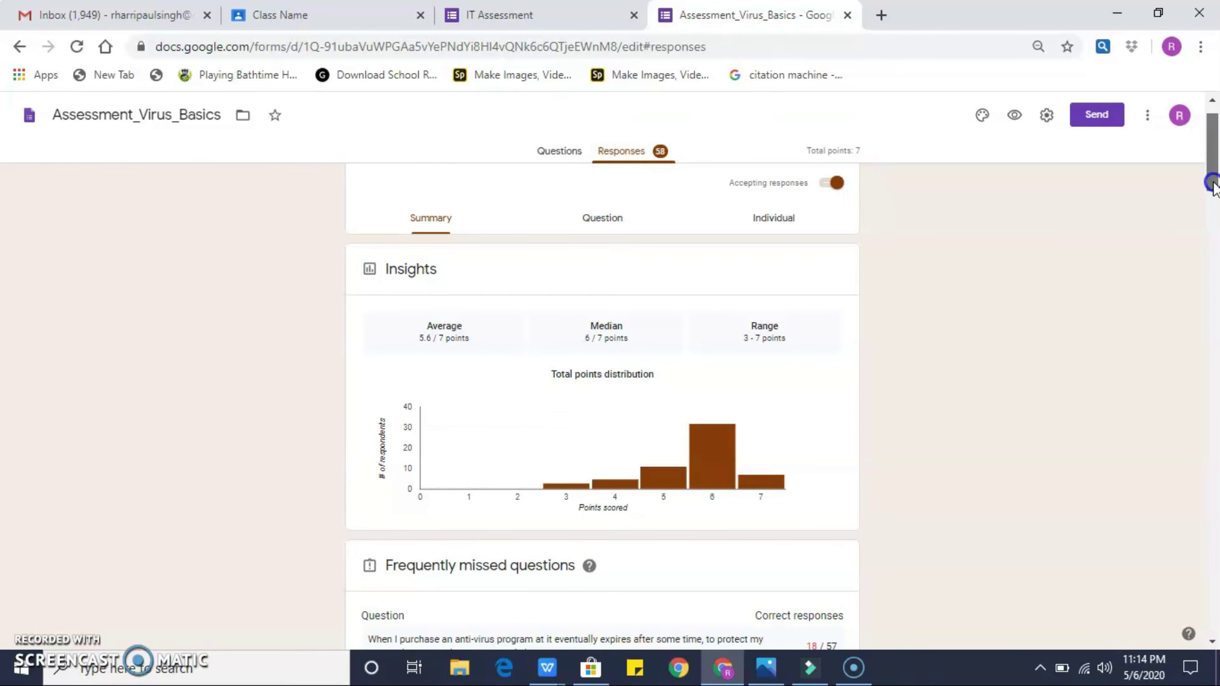
left_click_drag(1214, 184, 1214, 180)
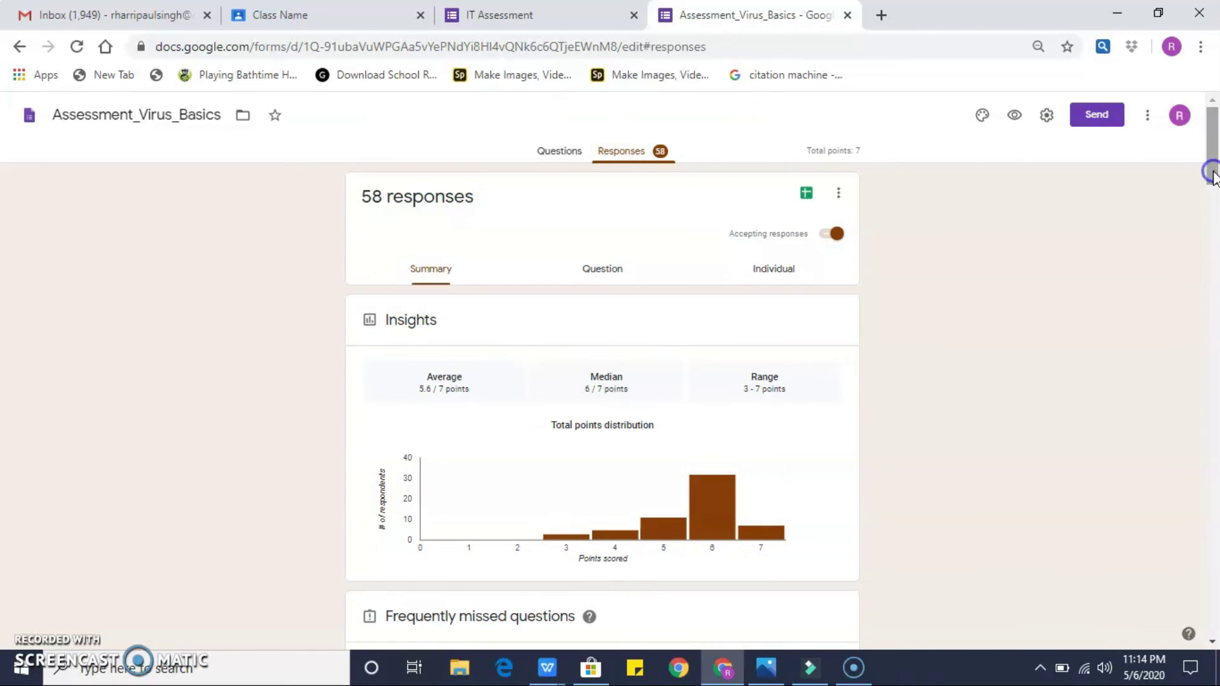
Show the individual responses and review the first respondent's answers as far as the "What is a virus?" question.
left_click(771, 274)
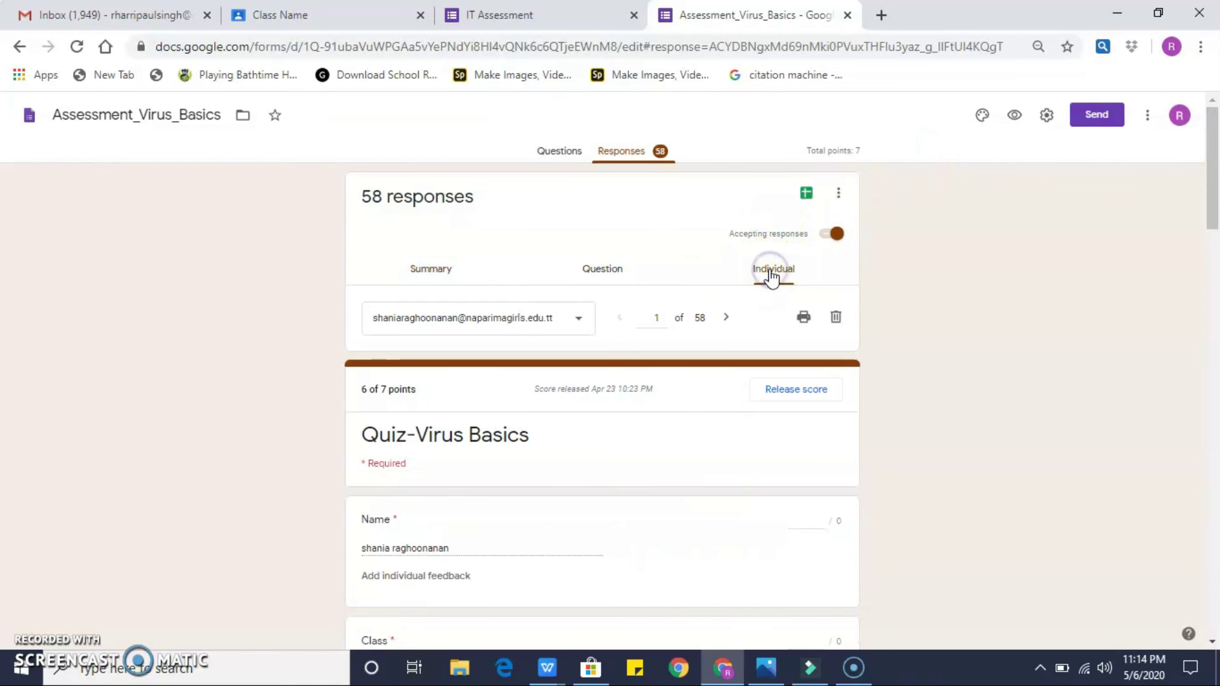
left_click_drag(1216, 187, 1215, 246)
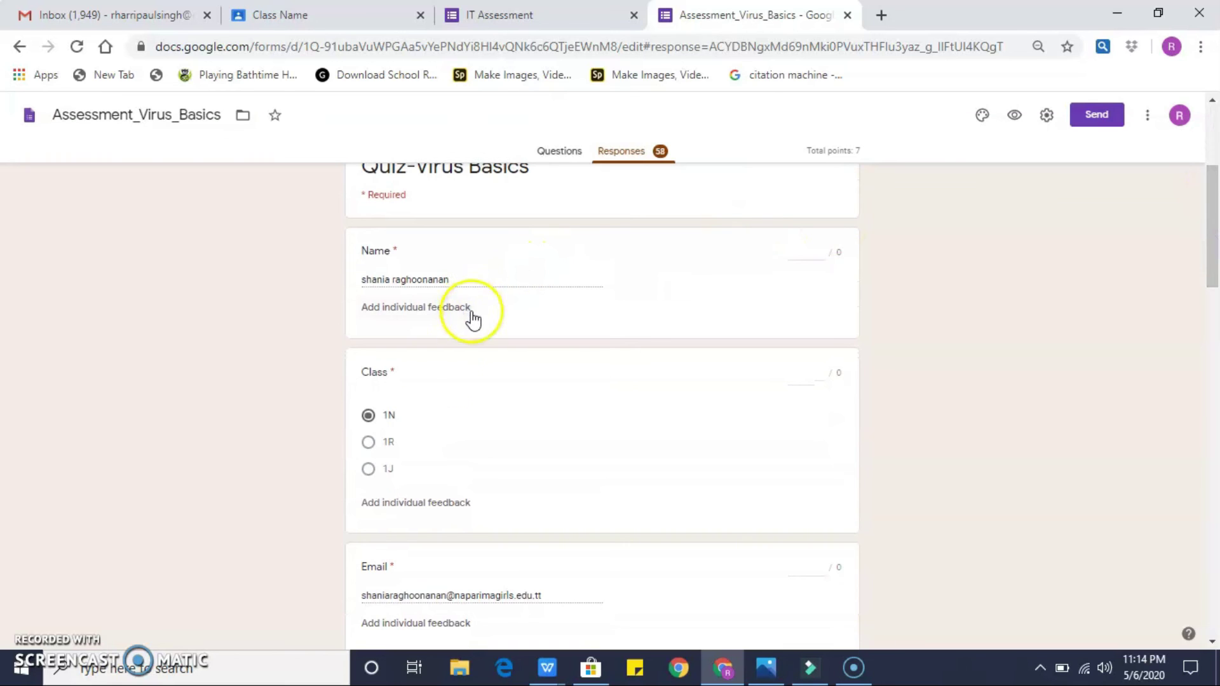
left_click_drag(1214, 203, 1215, 291)
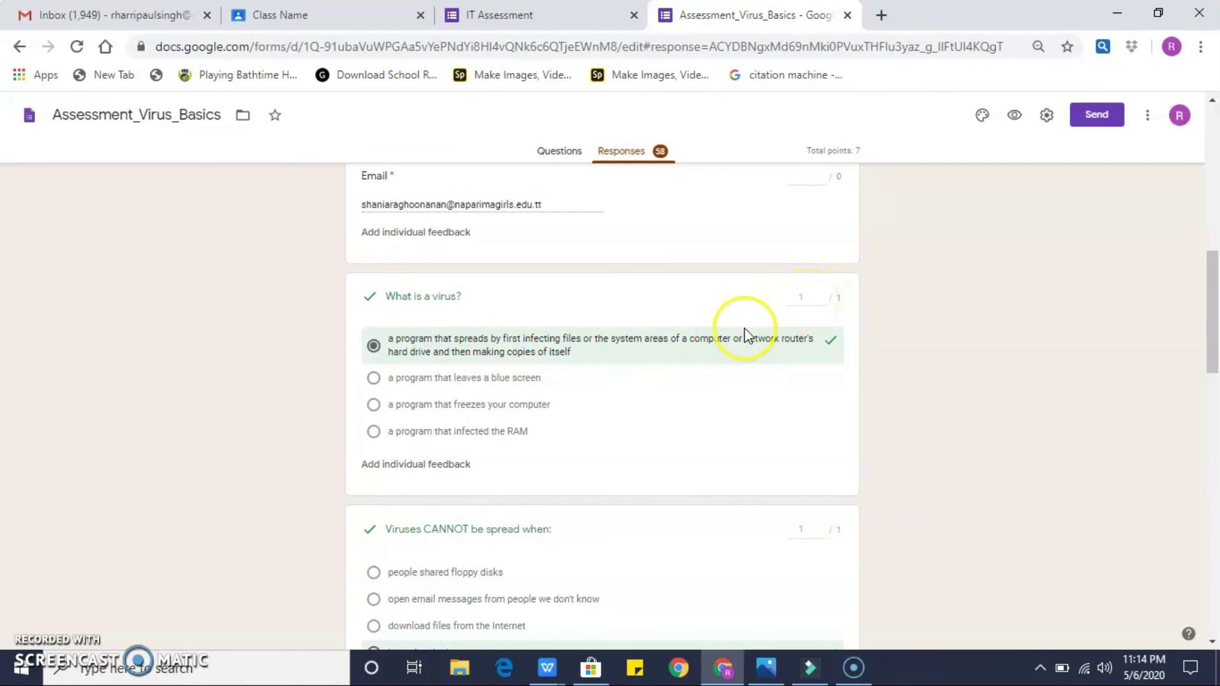
Draft individual feedback of repeated letter "k" filler text for the "What is a virus?" answer and discard it.
left_click(408, 472)
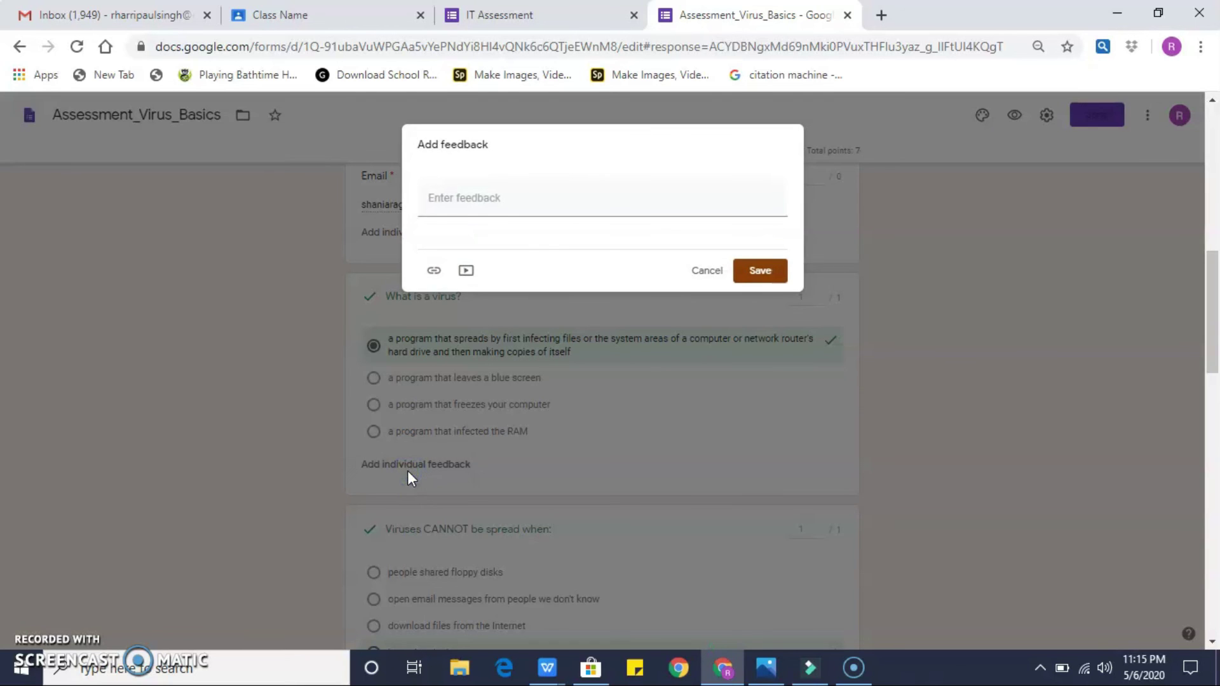
left_click(466, 204)
type("kkkkkkkkkkk")
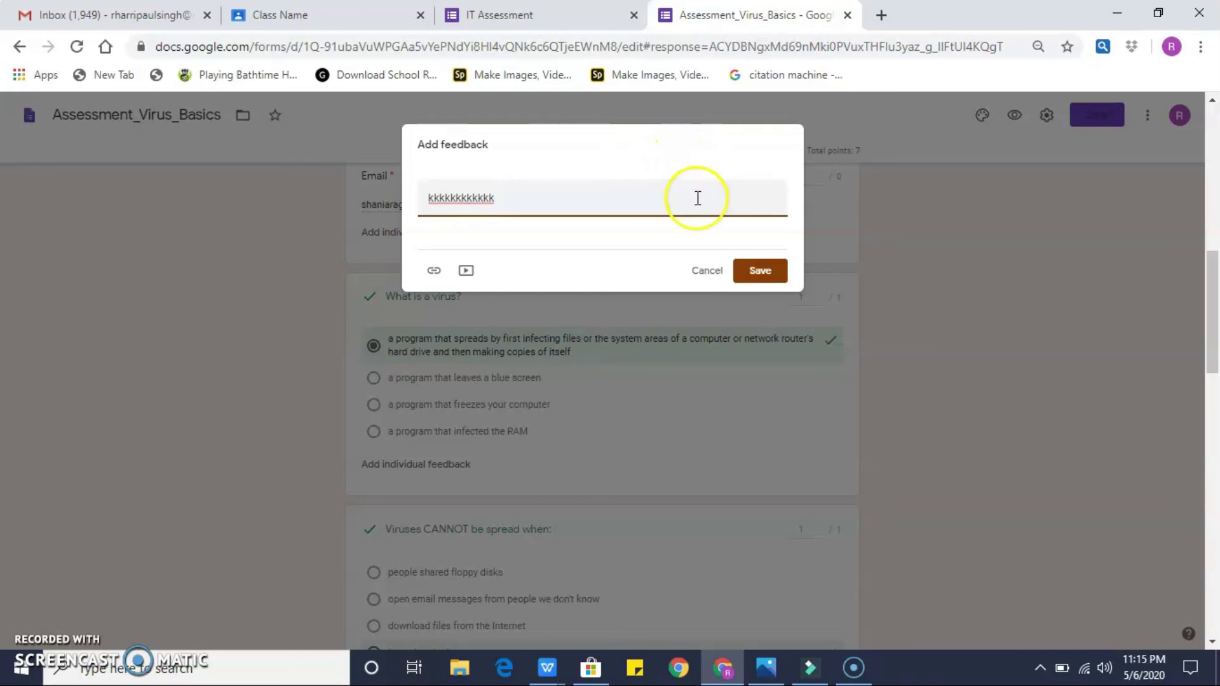
left_click(706, 271)
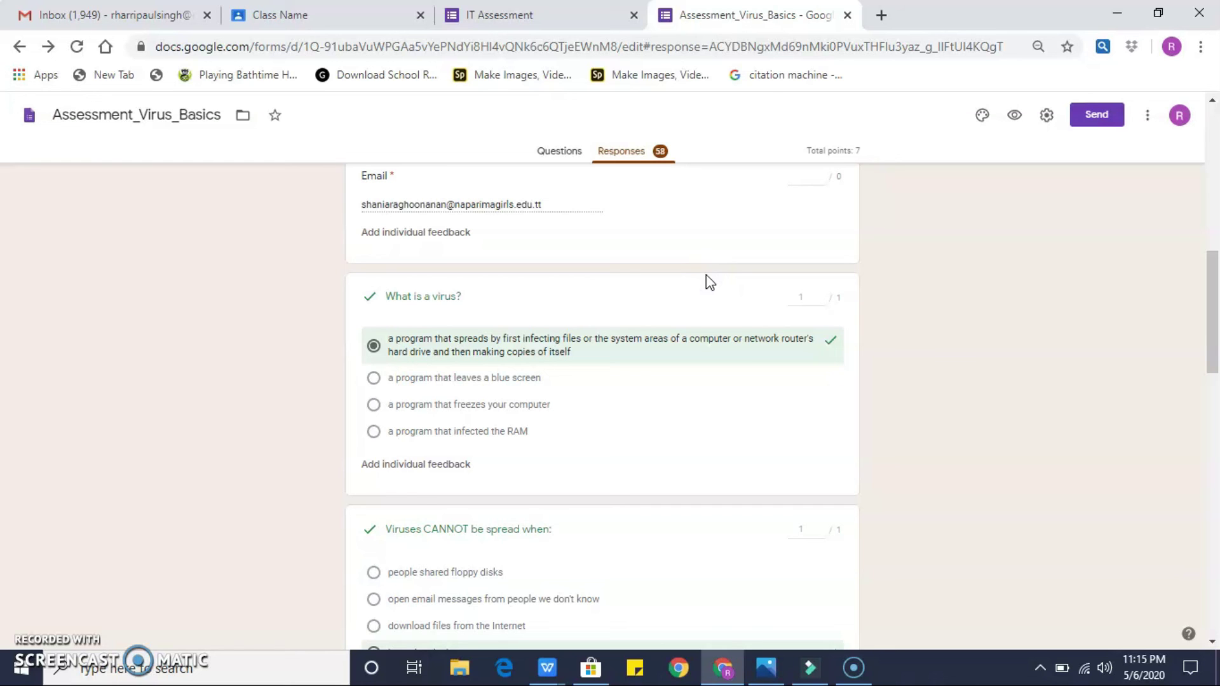
Finish reviewing the individual response and close the Assessment_Virus_Basics form.
left_click_drag(1214, 273, 1216, 149)
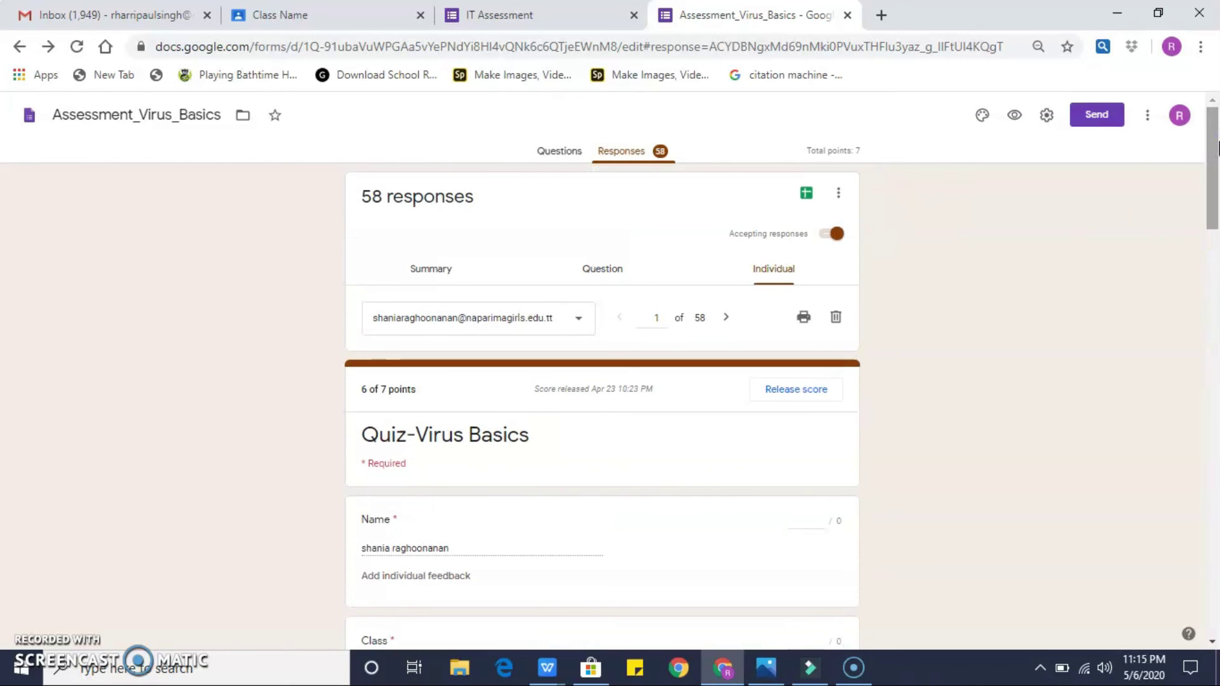
left_click_drag(1214, 167, 1214, 166)
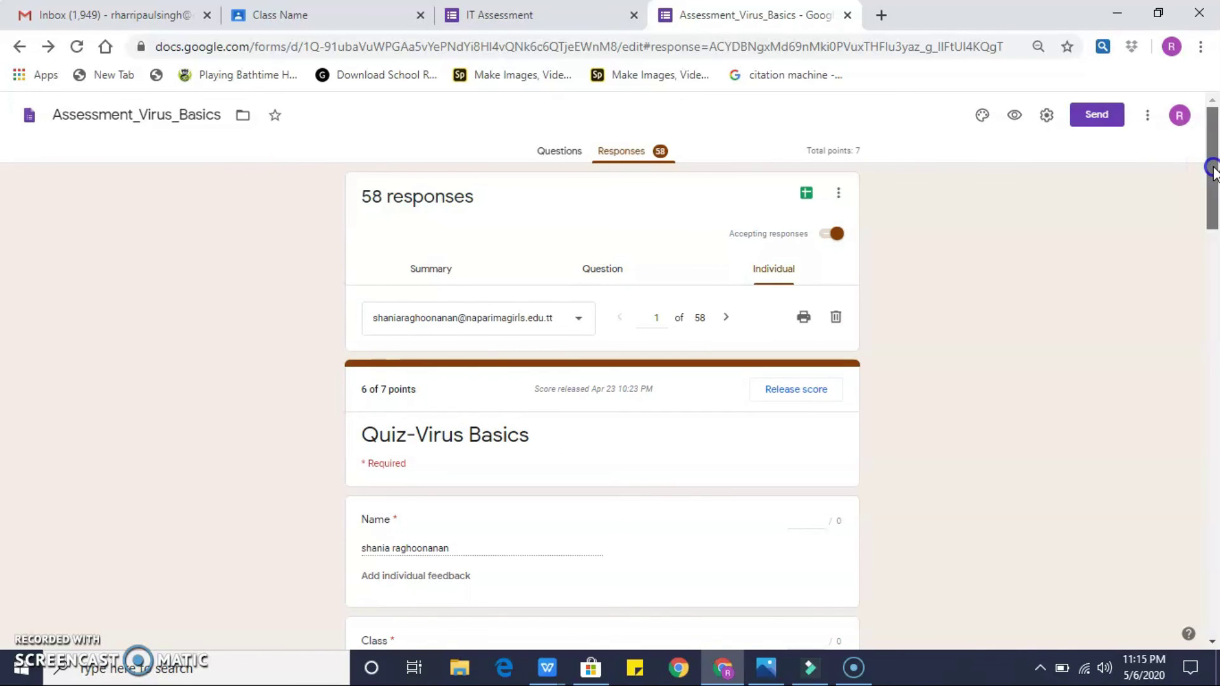
mouse_move(1214, 171)
left_mouse_down()
mouse_move(1204, 234)
mouse_move(1213, 155)
left_mouse_up()
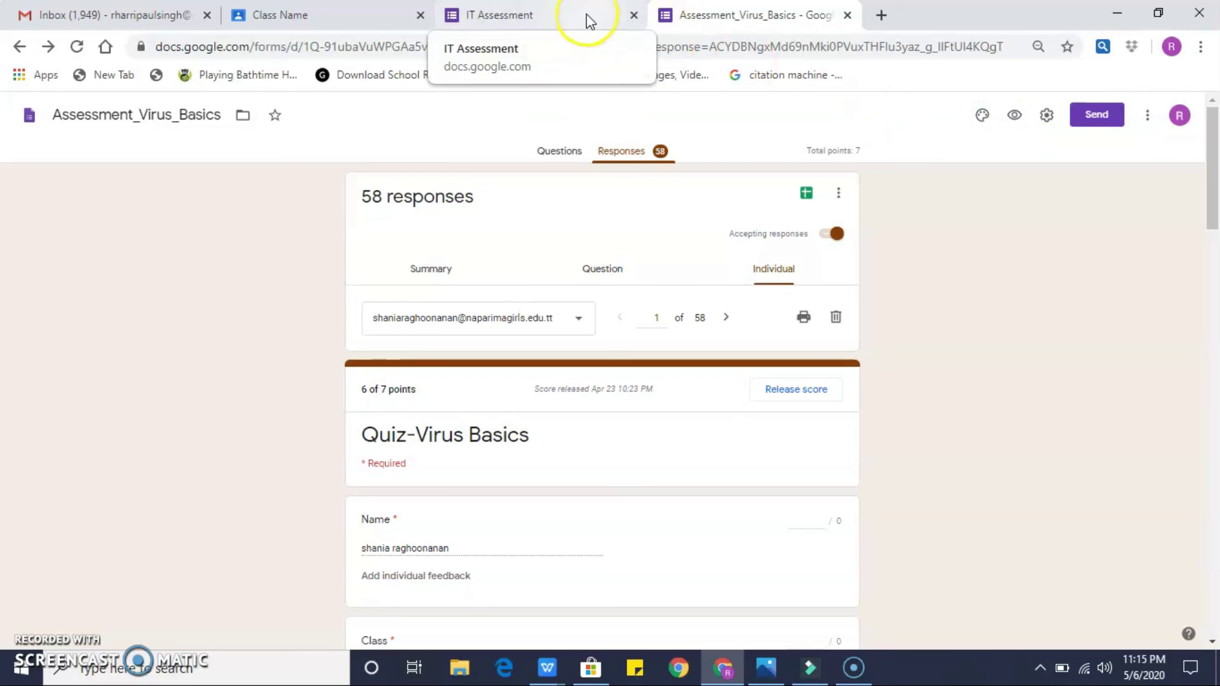
left_click(848, 16)
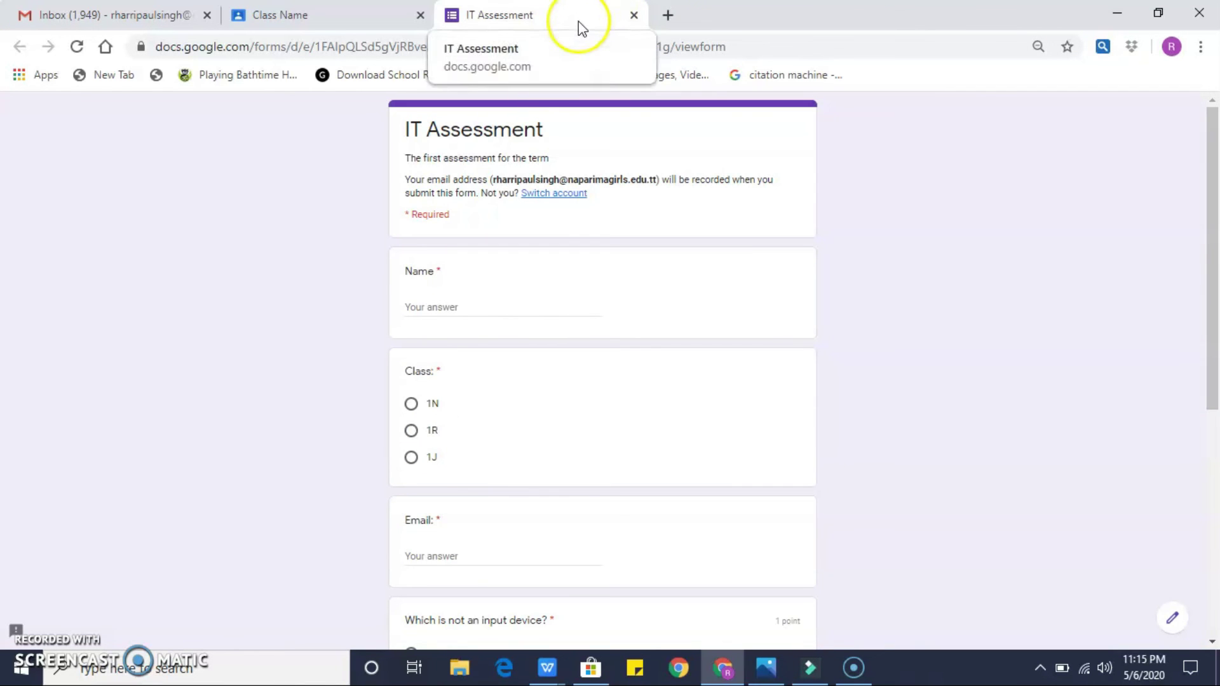
Switch to Gmail, launch Google Forms from the Google apps and start a new blank form.
left_click(133, 25)
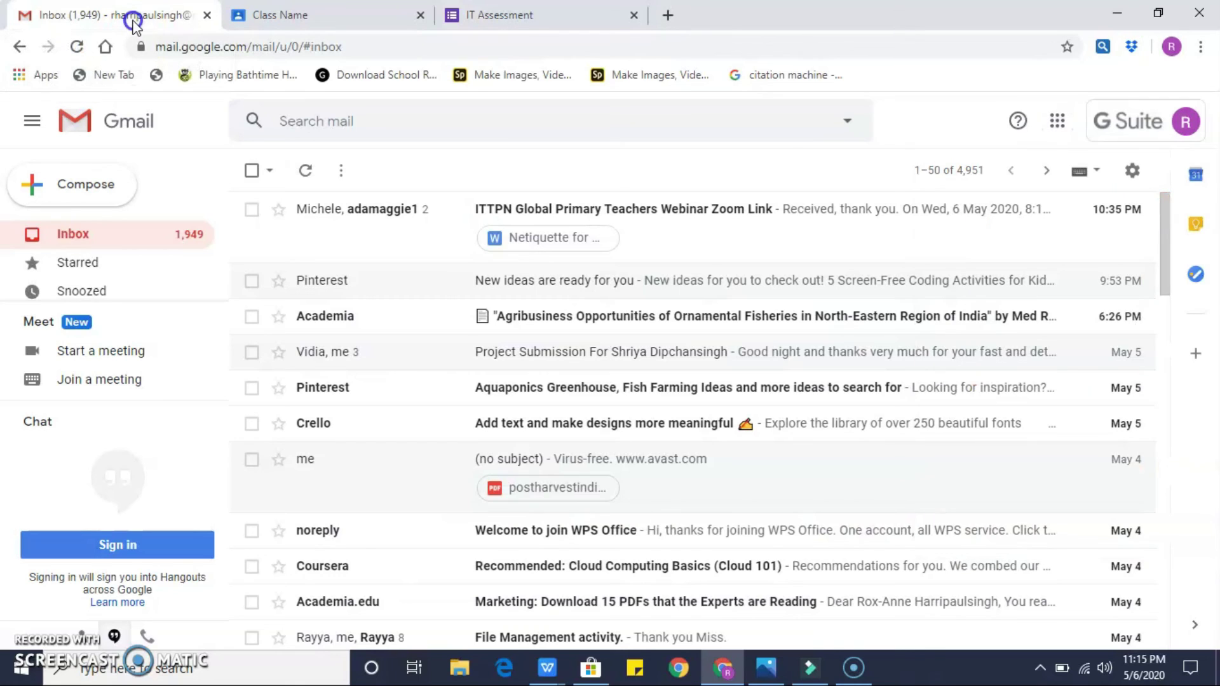
left_click(1057, 122)
left_click_drag(1210, 240, 1208, 459)
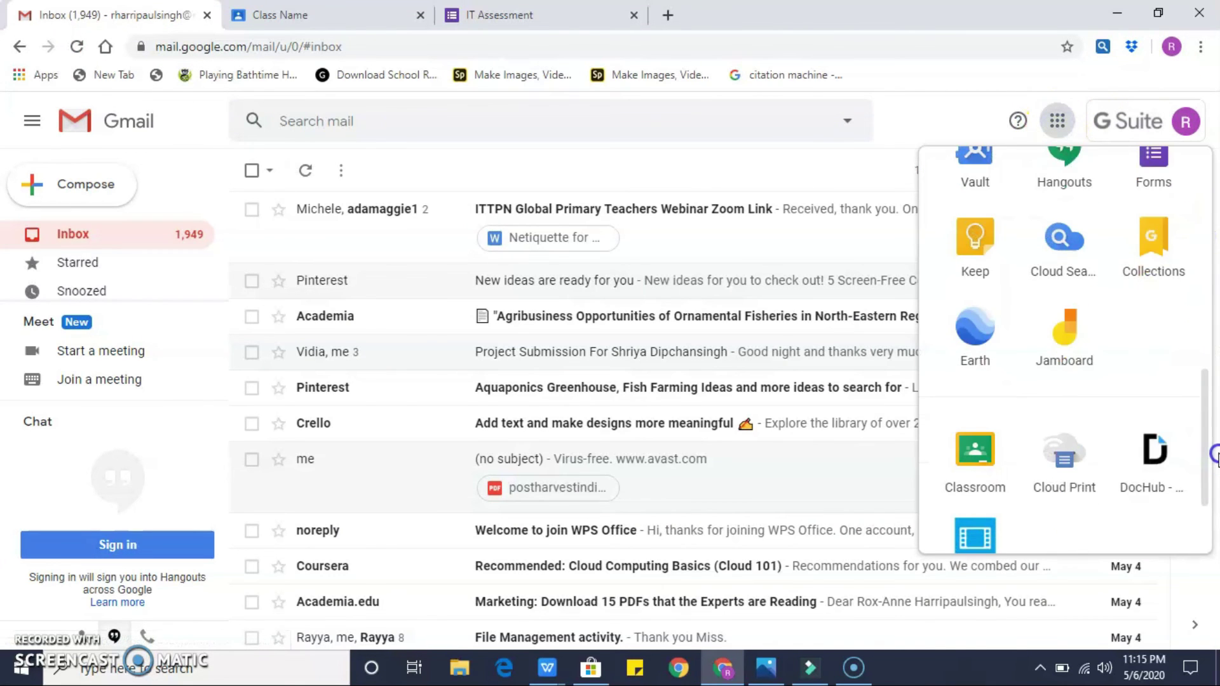
left_click(1123, 183)
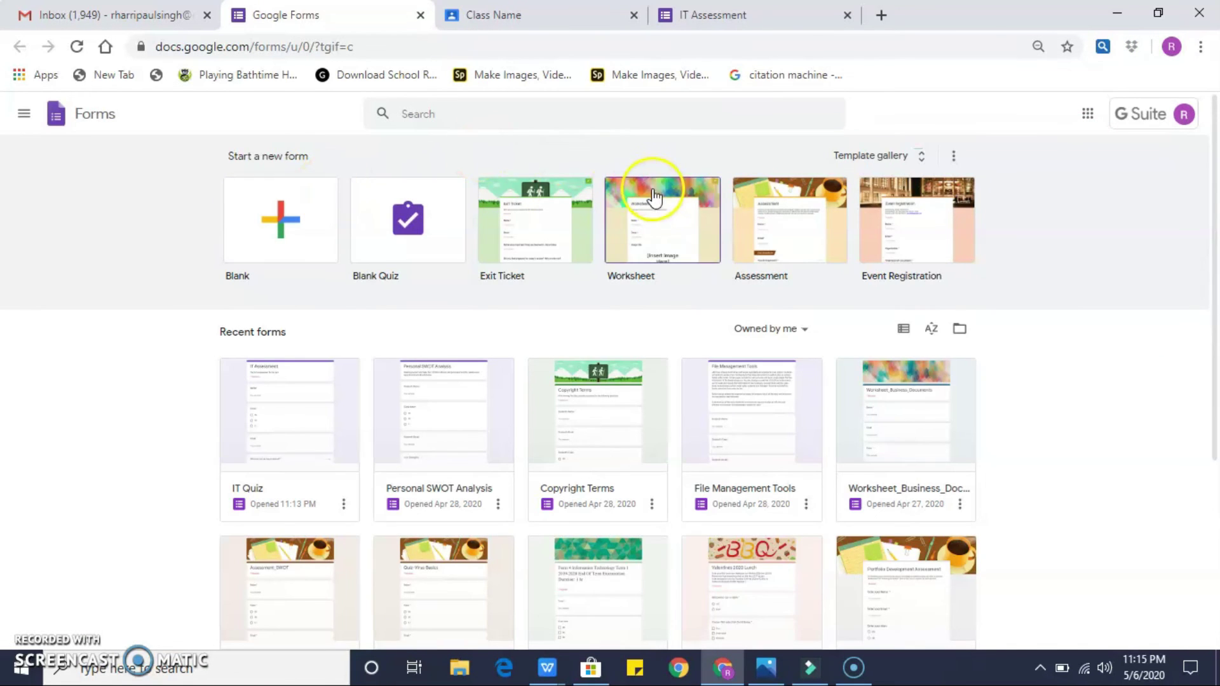
left_click(285, 253)
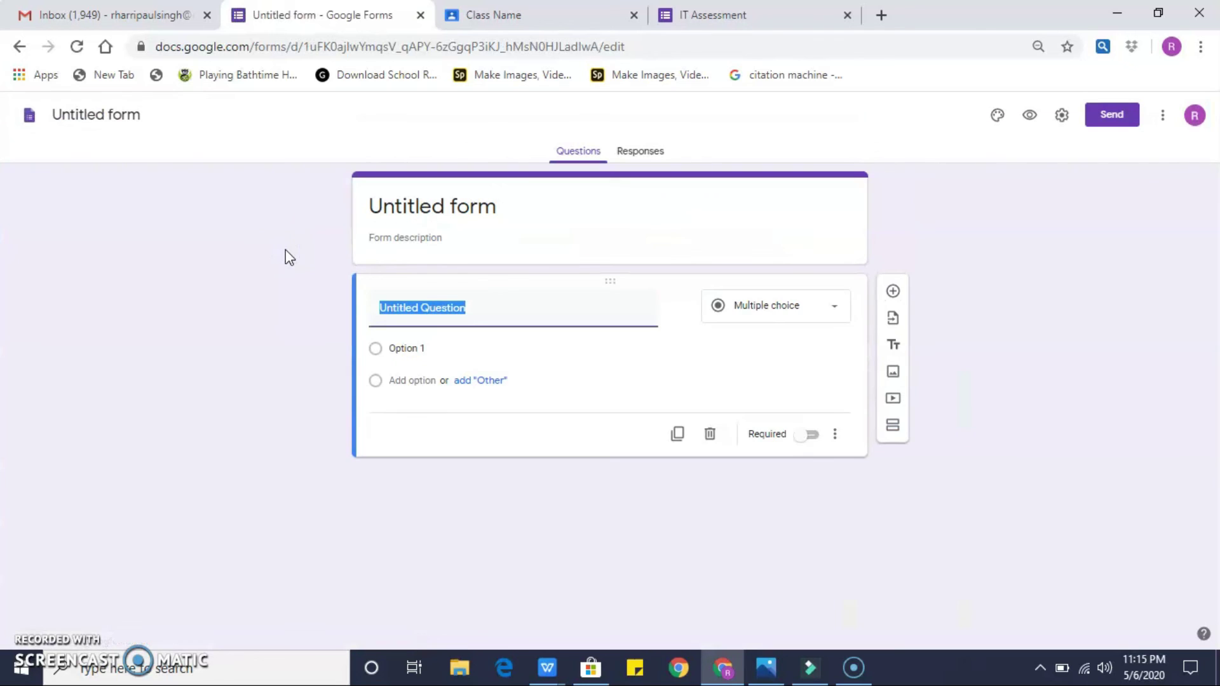
Look over the untitled form's general settings and its email and link sending options, cancelling both dialogs.
left_click(1062, 115)
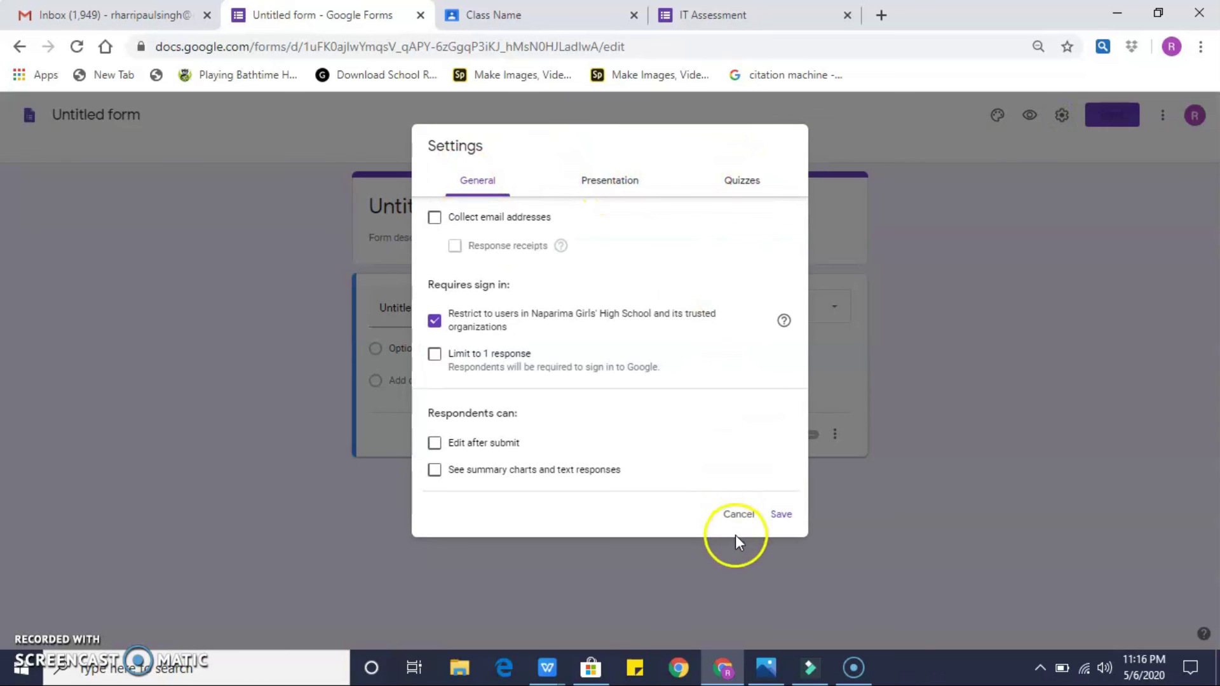
left_click(741, 515)
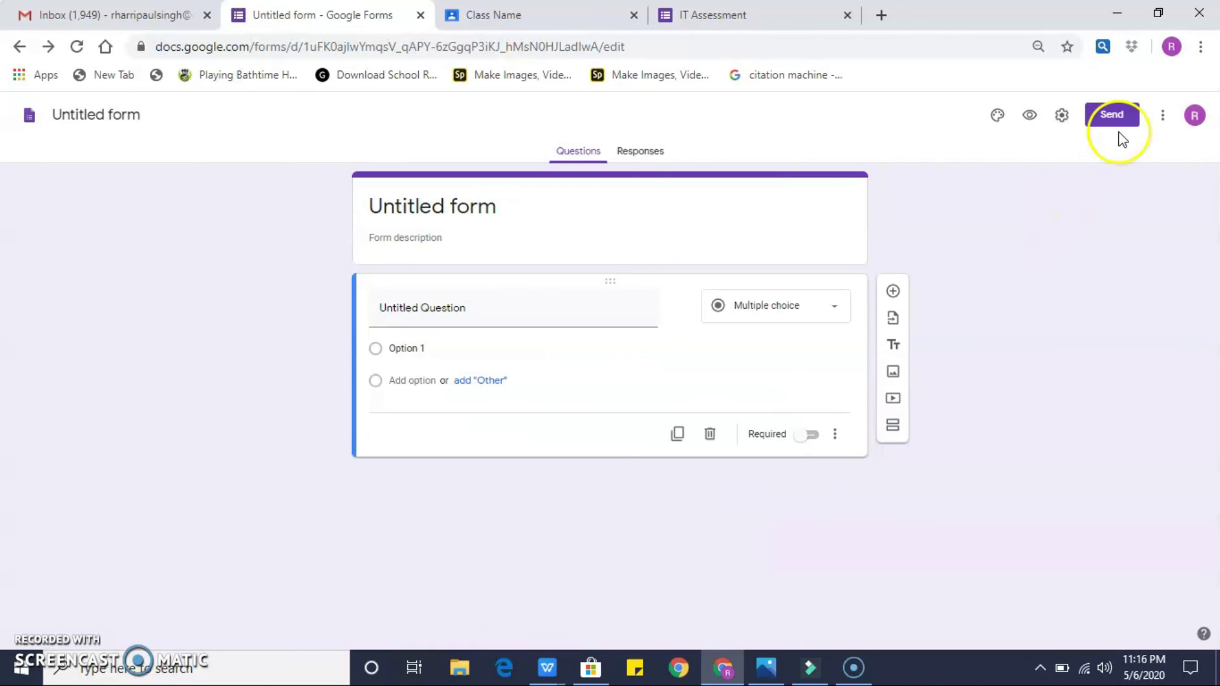
left_click(1116, 113)
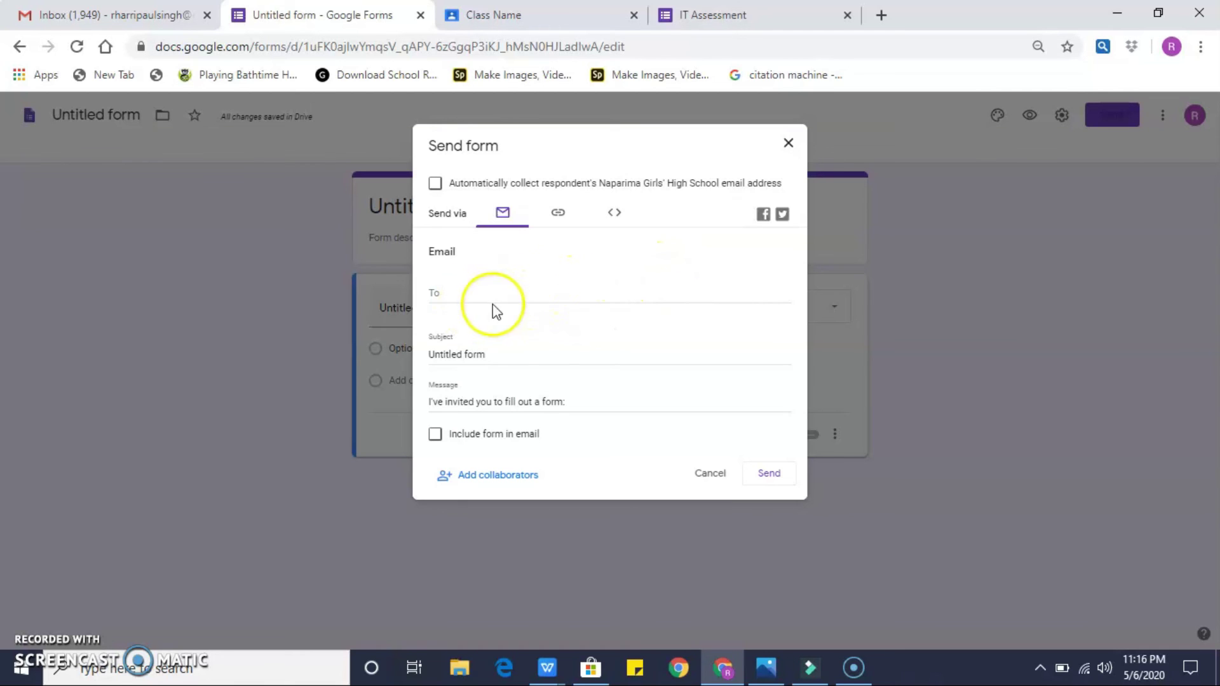
left_click(558, 216)
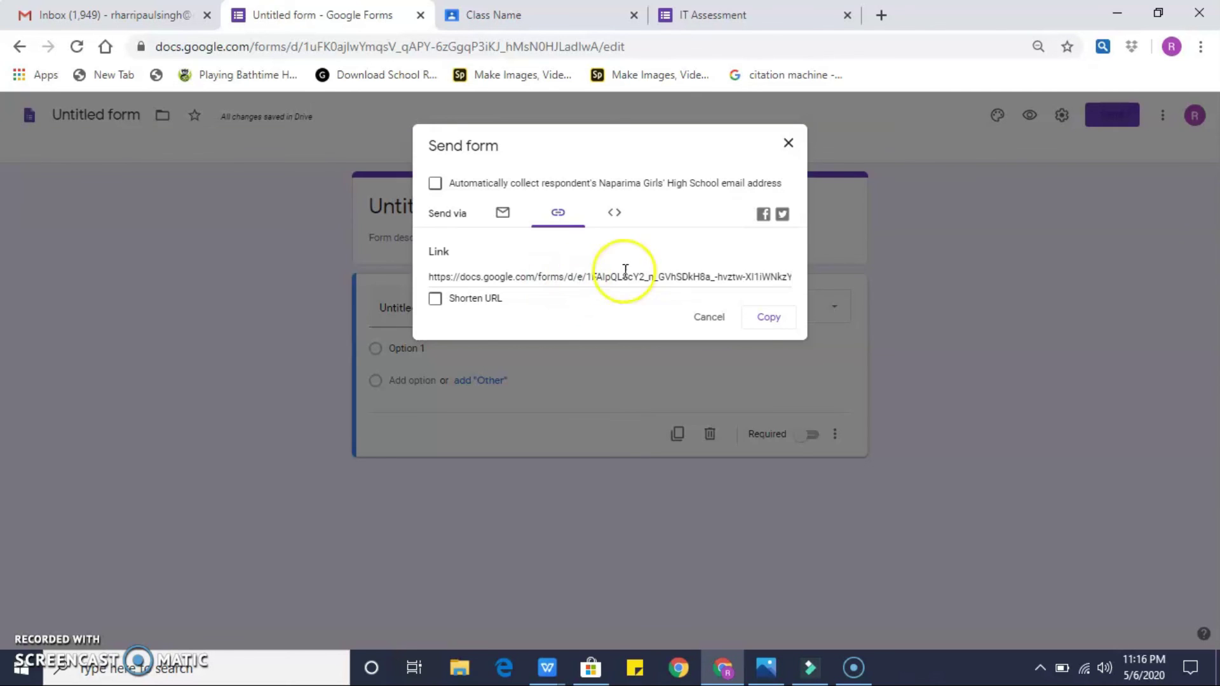
left_click(717, 316)
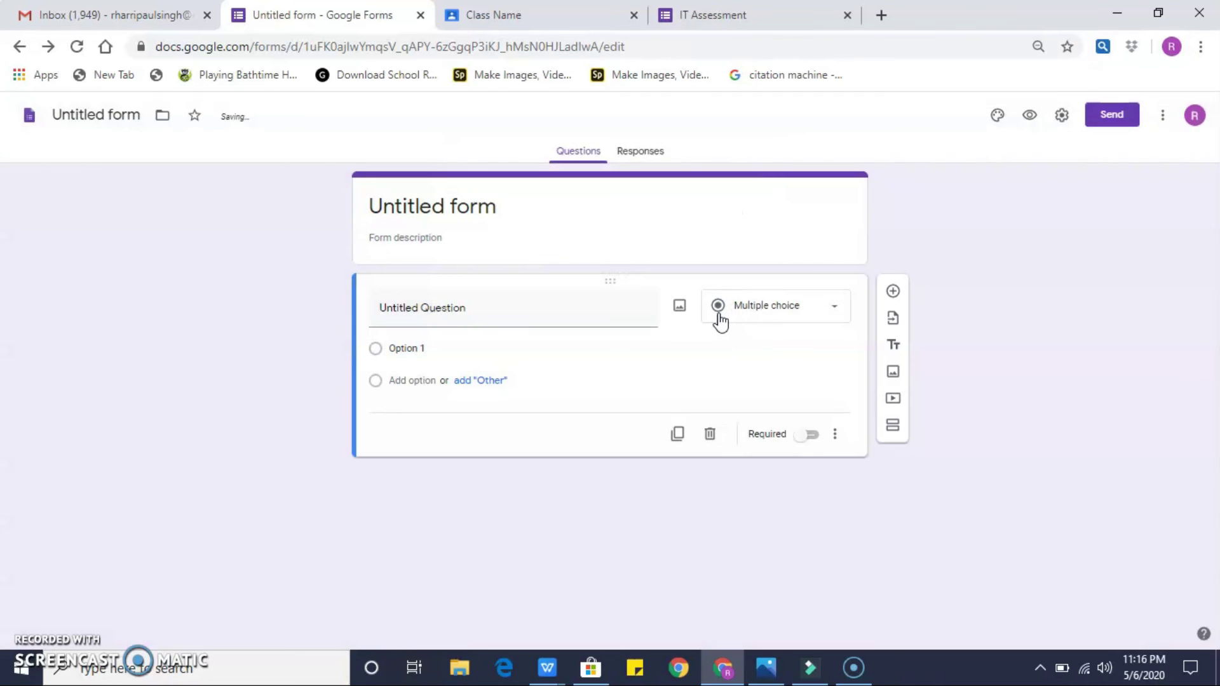